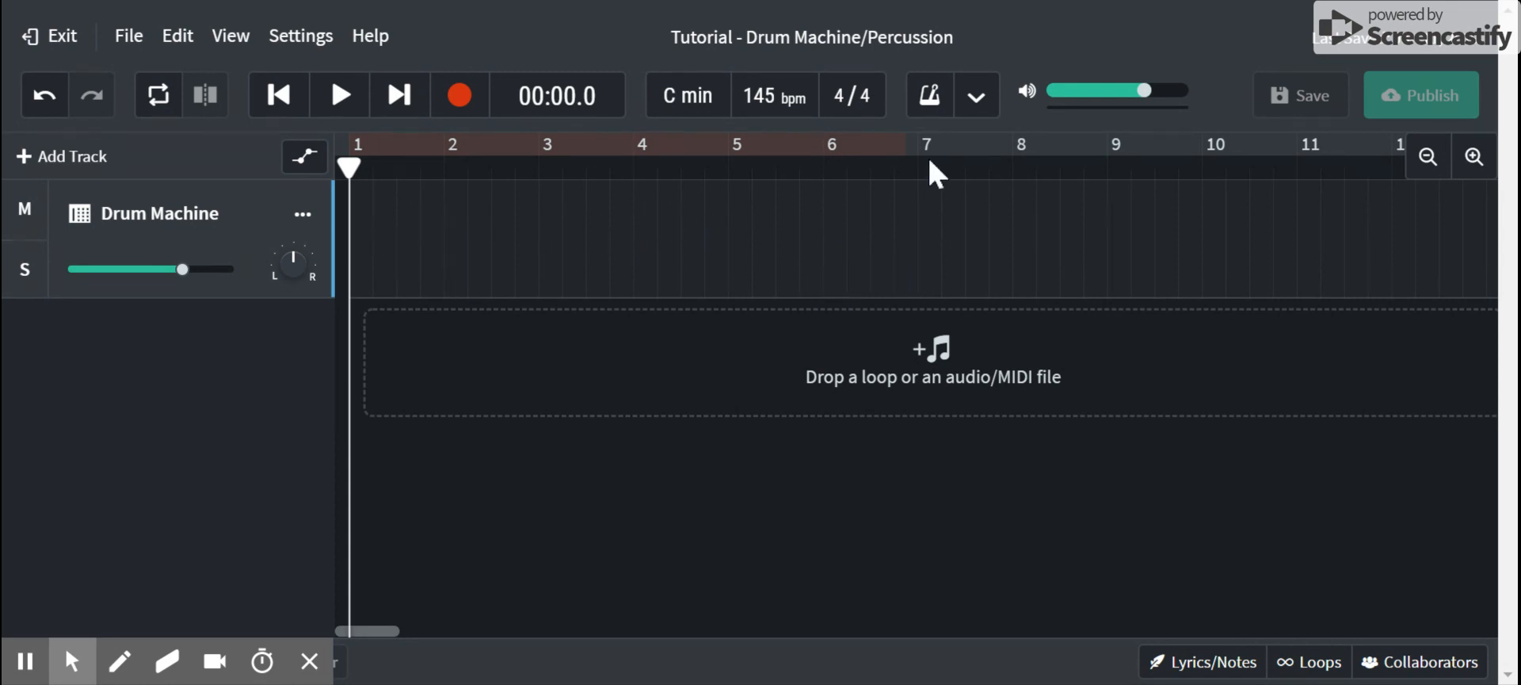
Set the cycle region to run from bar 1 to the start of bar 9, with cycle playback on
drag(901, 140, 1046, 158)
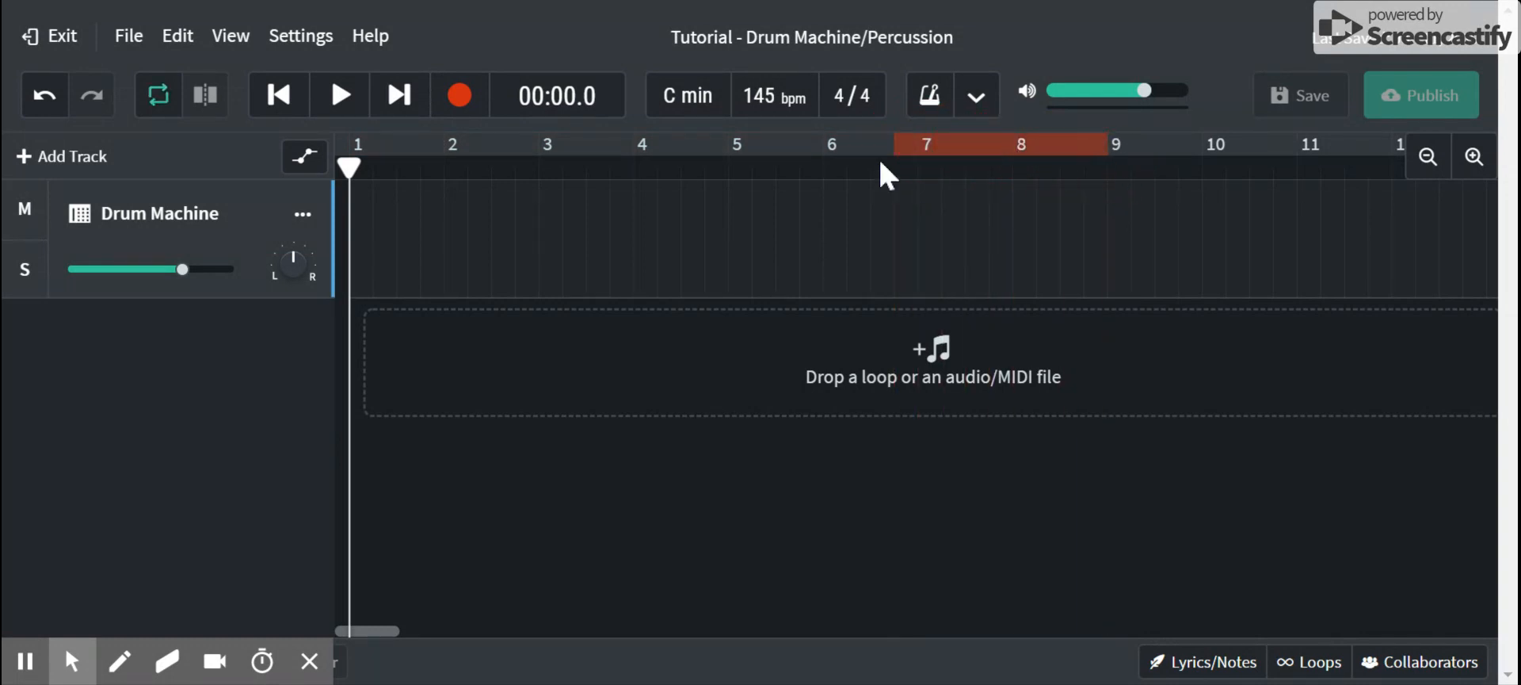
drag(913, 142, 371, 143)
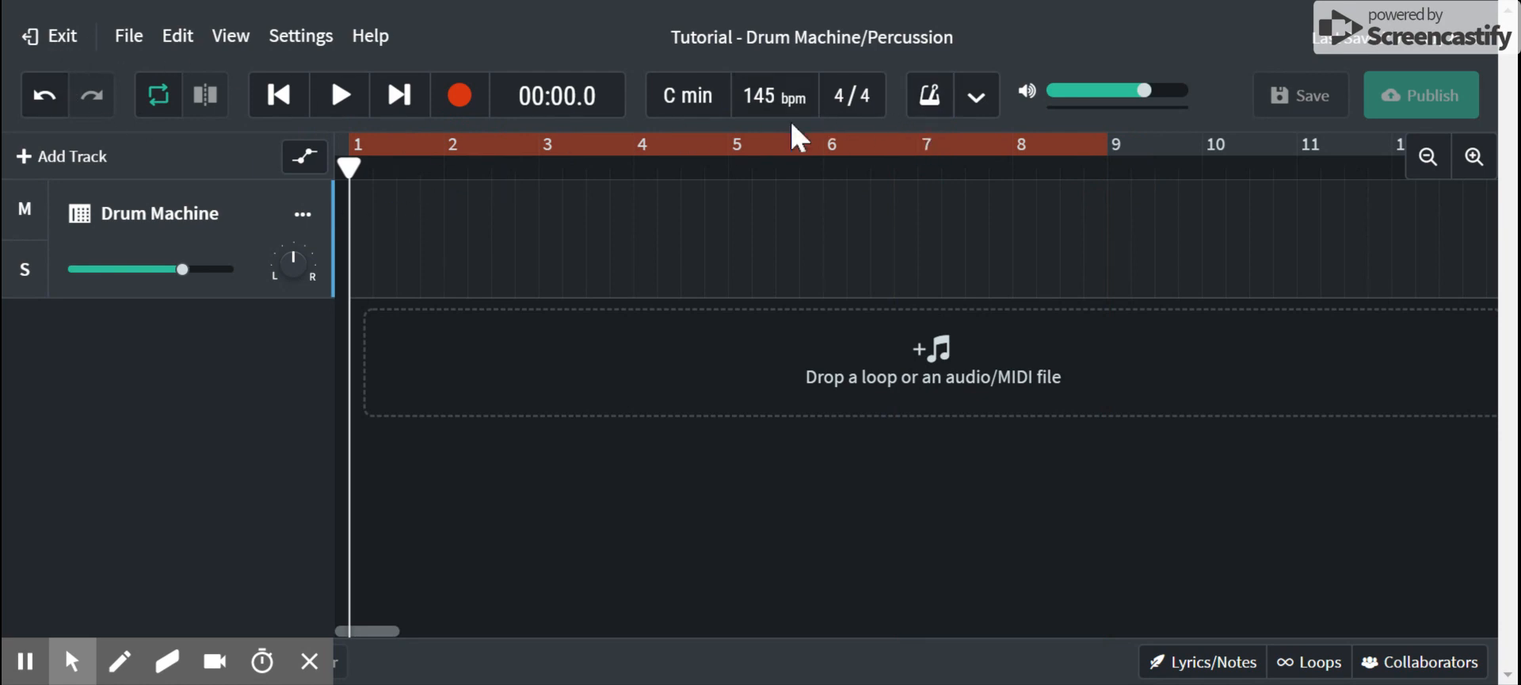
click(161, 99)
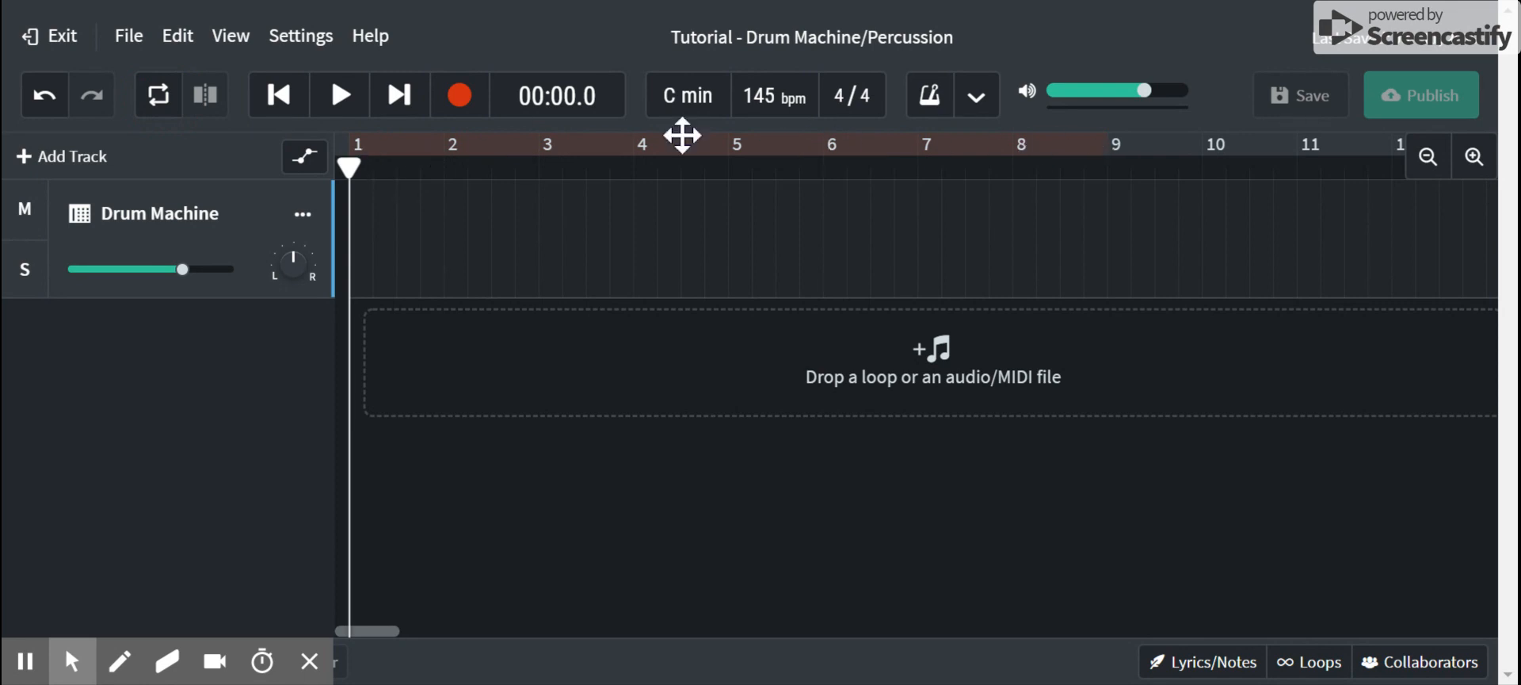
click(159, 96)
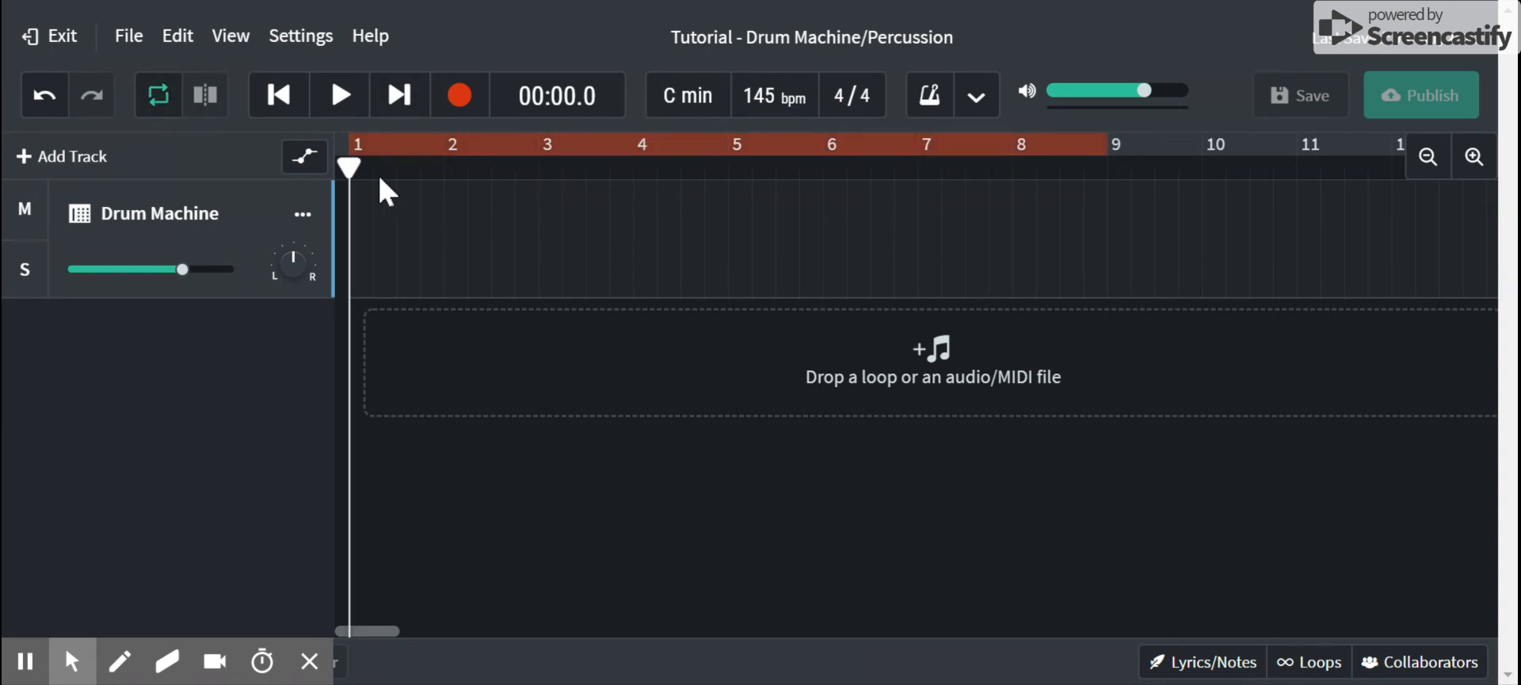
Reposition the playhead along the timeline, finishing near bar 5, and briefly play from there
drag(352, 174, 539, 182)
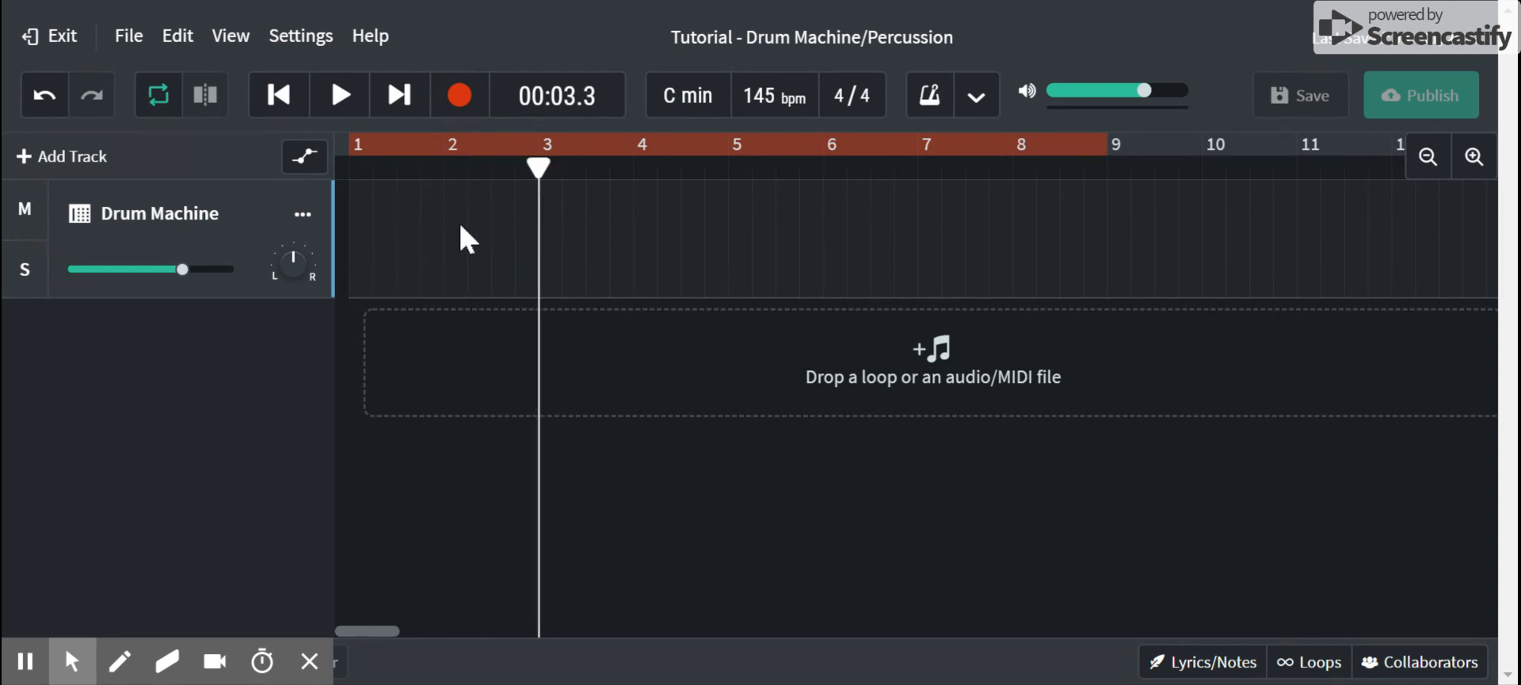
drag(539, 183, 1086, 238)
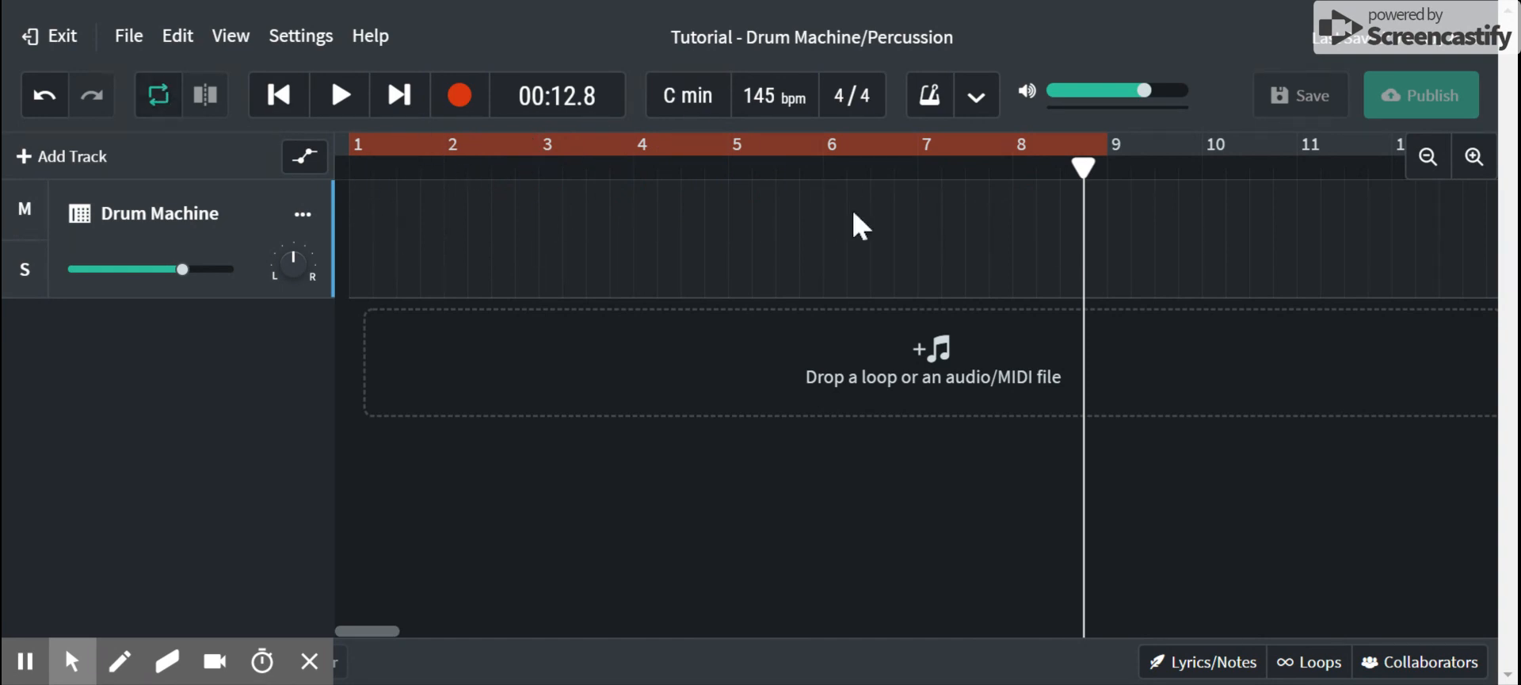
click(735, 168)
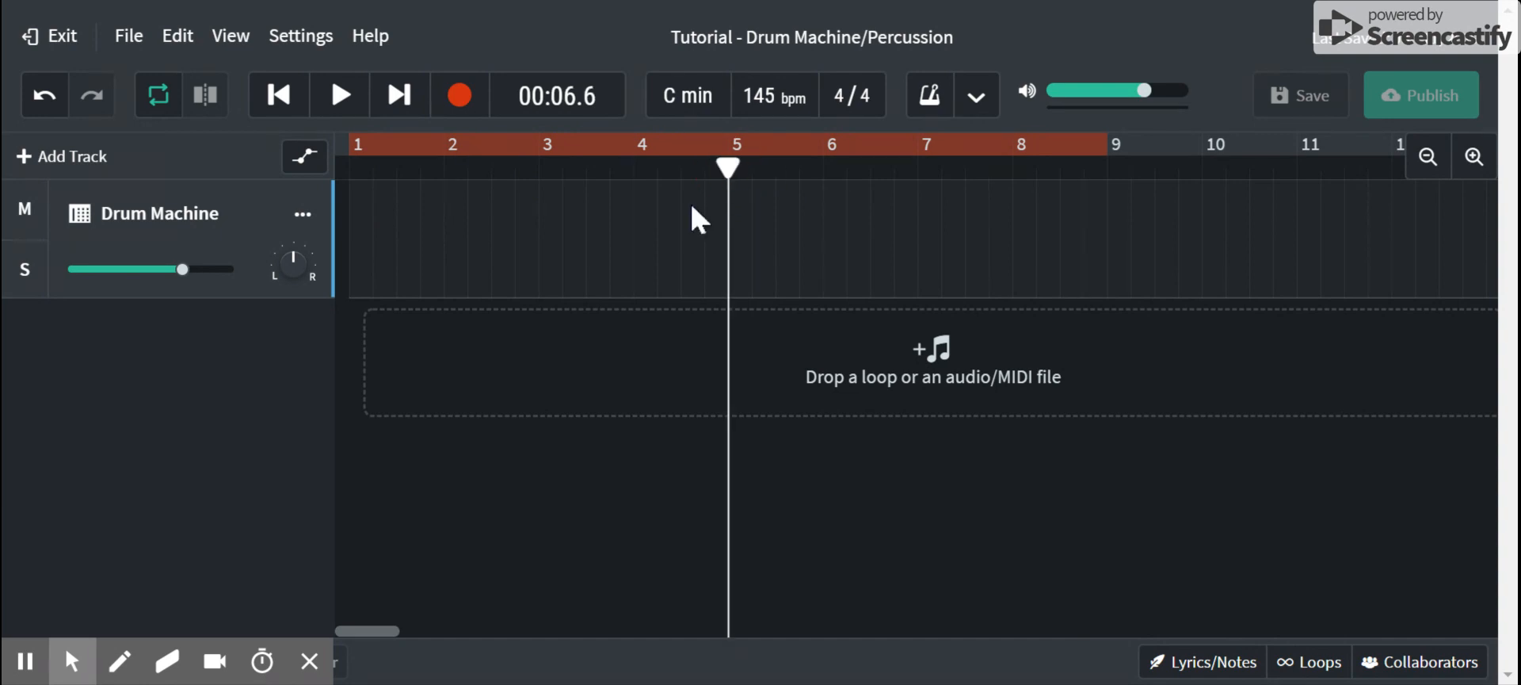
click(345, 101)
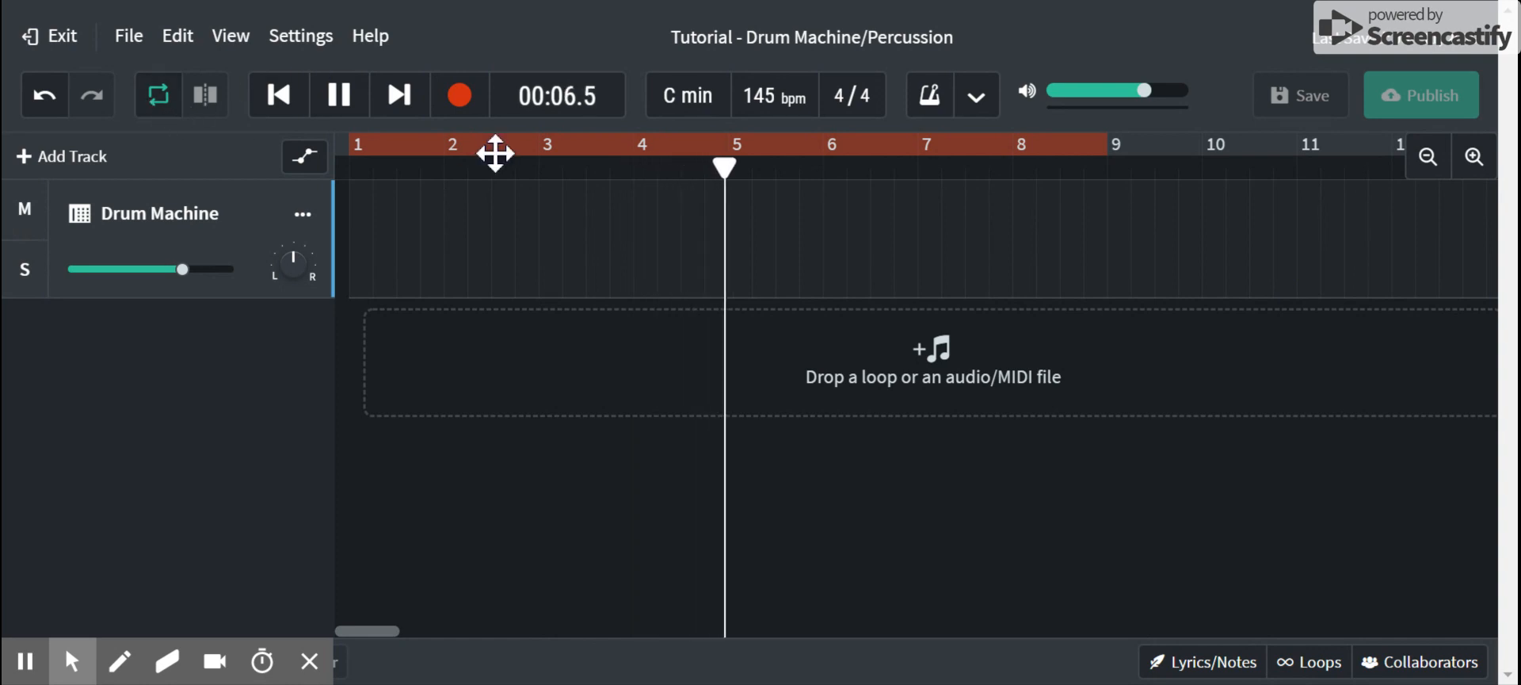
key(space)
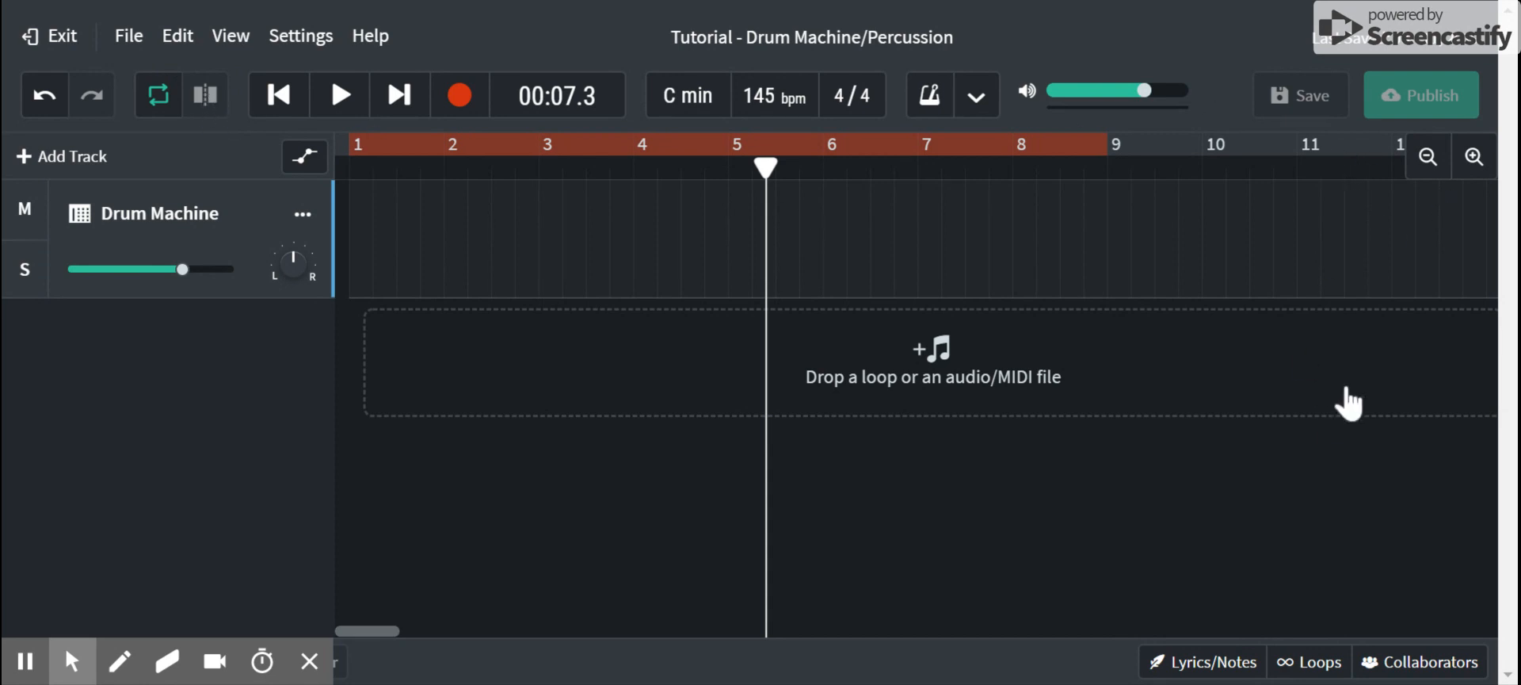
Open the Future Grunge loop pack and try to place Future Grunge Arch Bass 02 at bar 1 of the Drum Machine track
click(1325, 666)
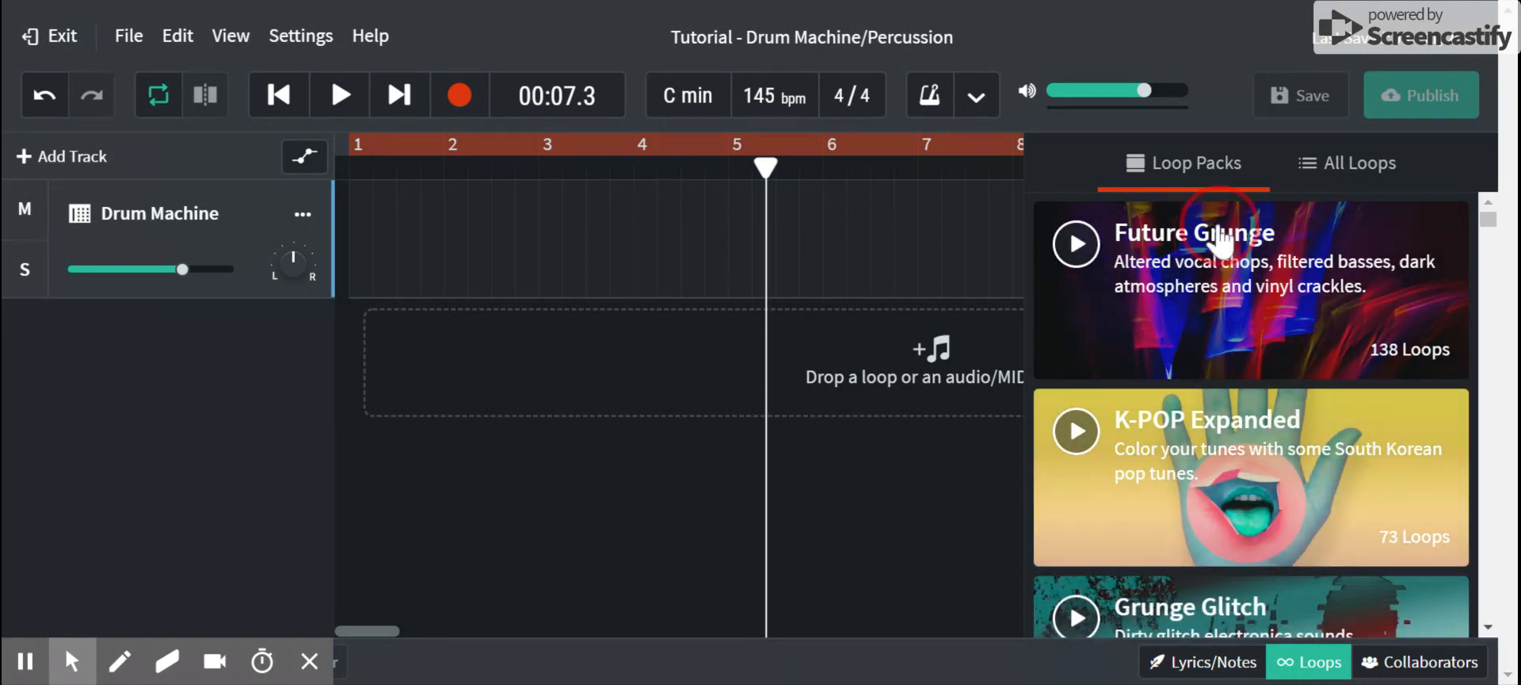
click(1188, 238)
scroll(1188, 379, down, 1)
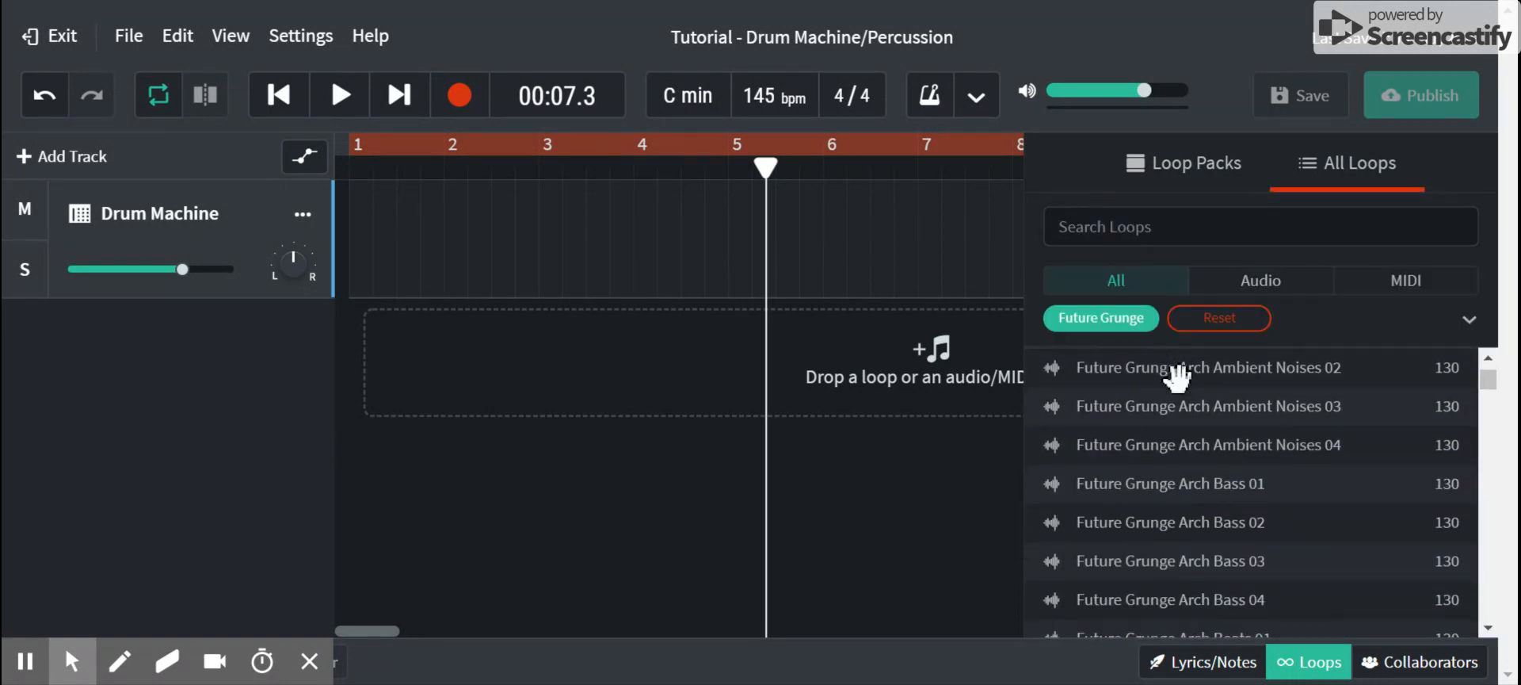
click(1183, 505)
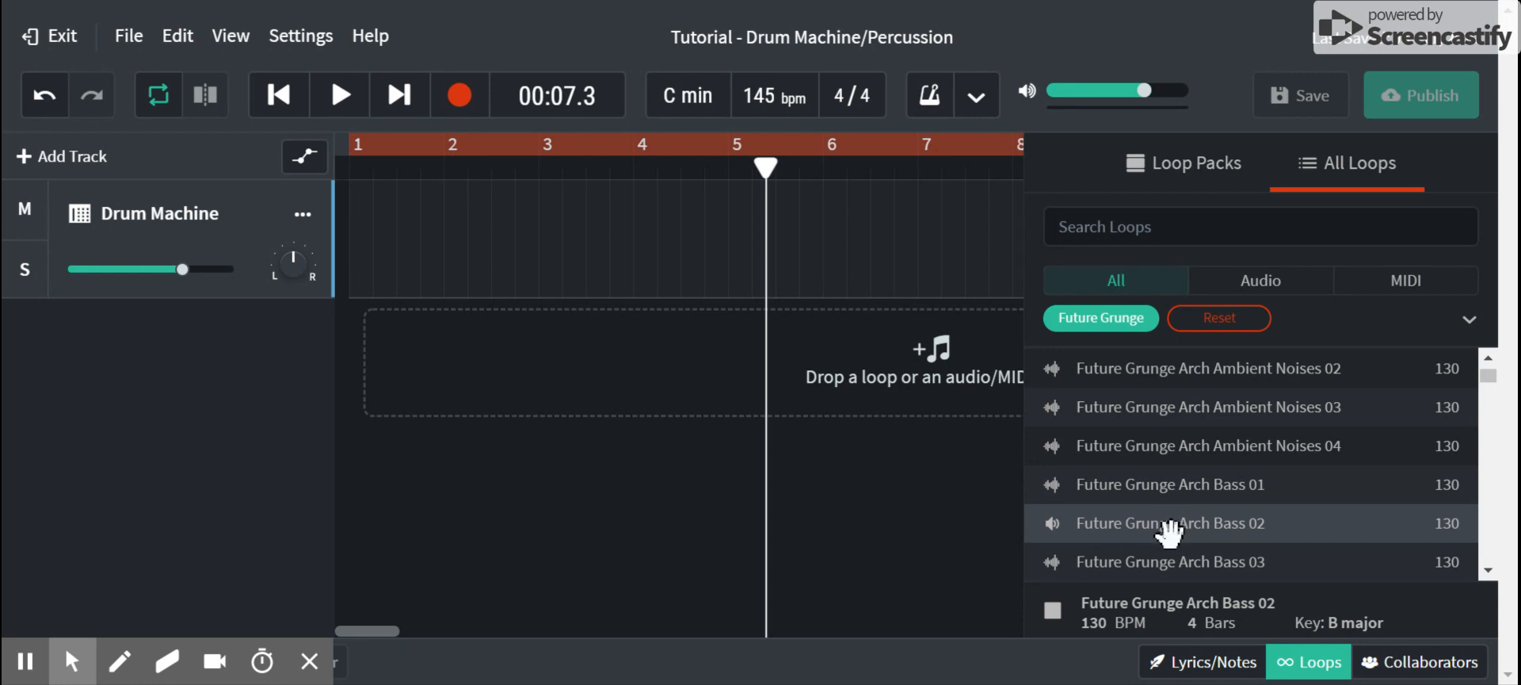
drag(1170, 532, 361, 226)
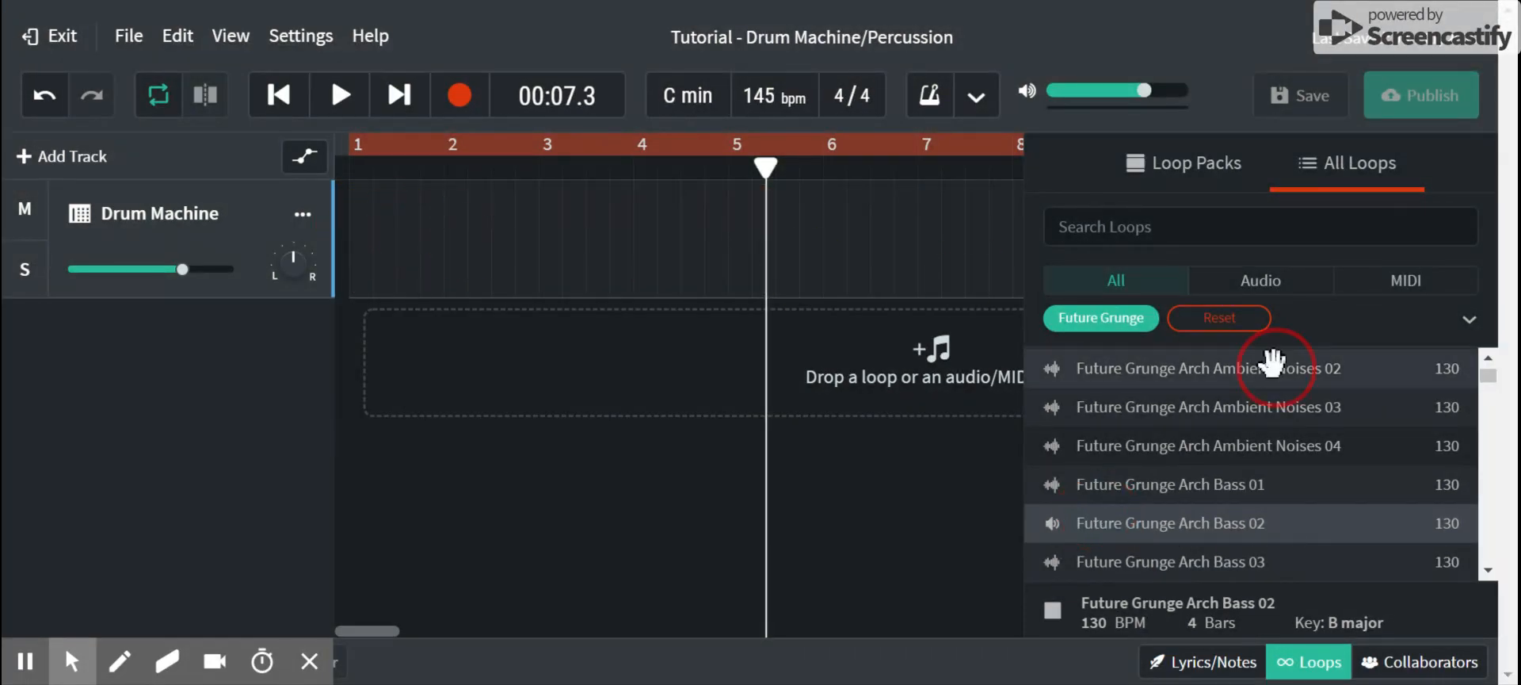
Preview Future Grunge Arch Bass 01 and place it at bar 1 on a new track below the Drum Machine
click(1175, 498)
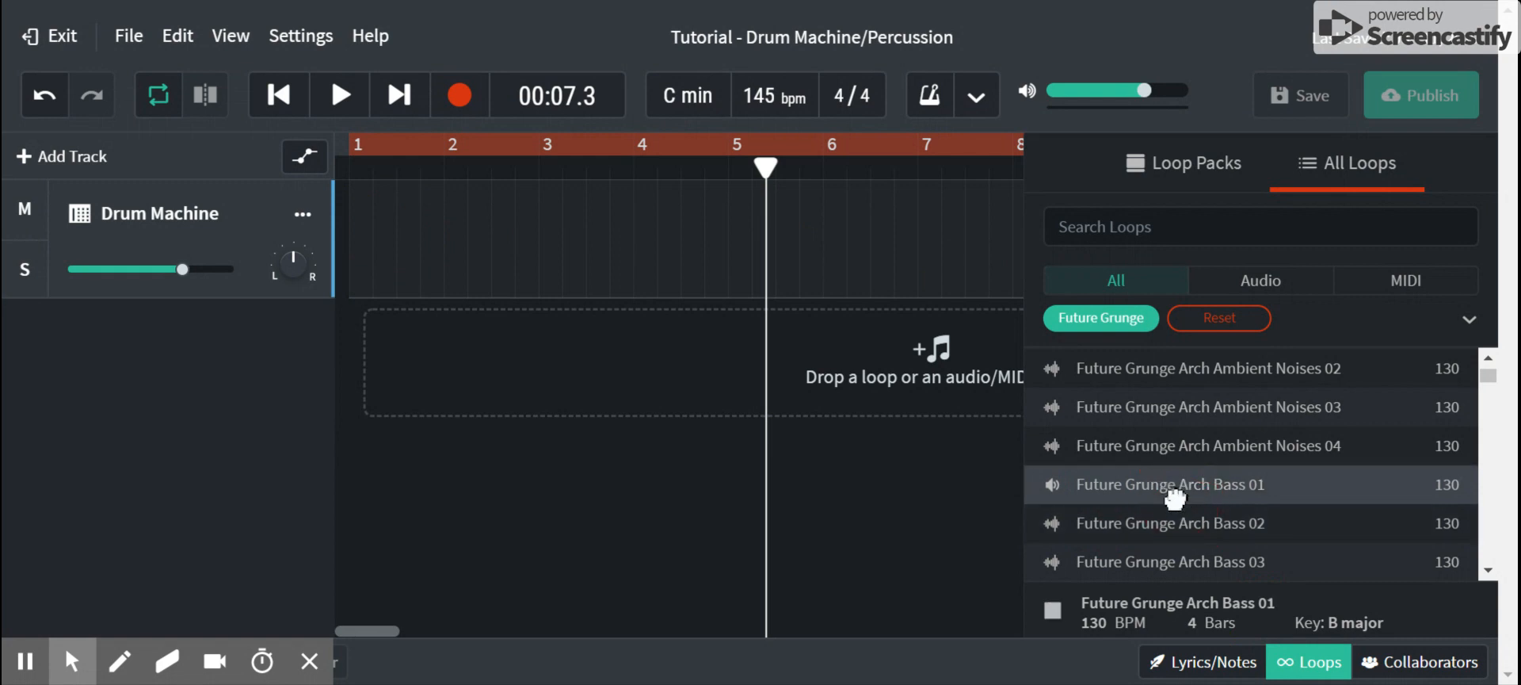
drag(1175, 495, 369, 358)
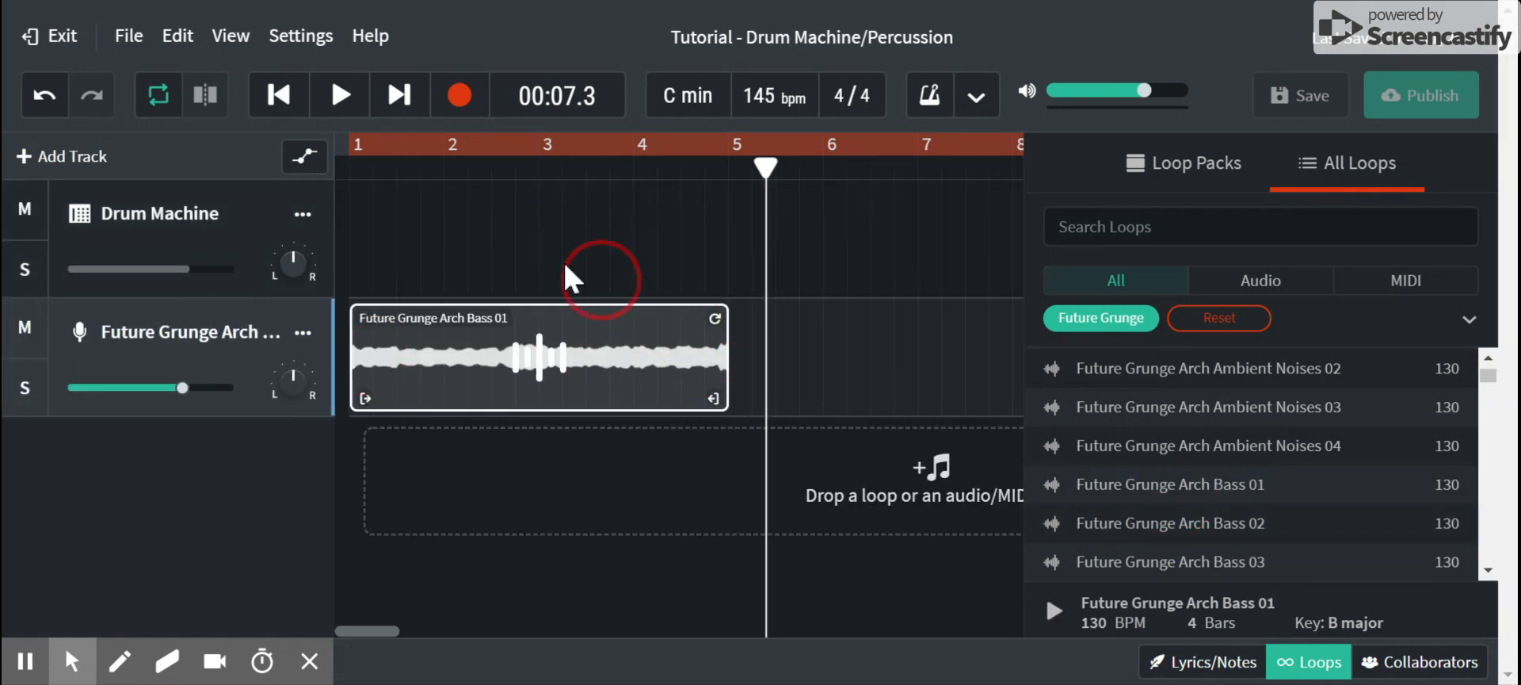
Delete the Drum Machine track and close the loop library
click(85, 231)
click(299, 229)
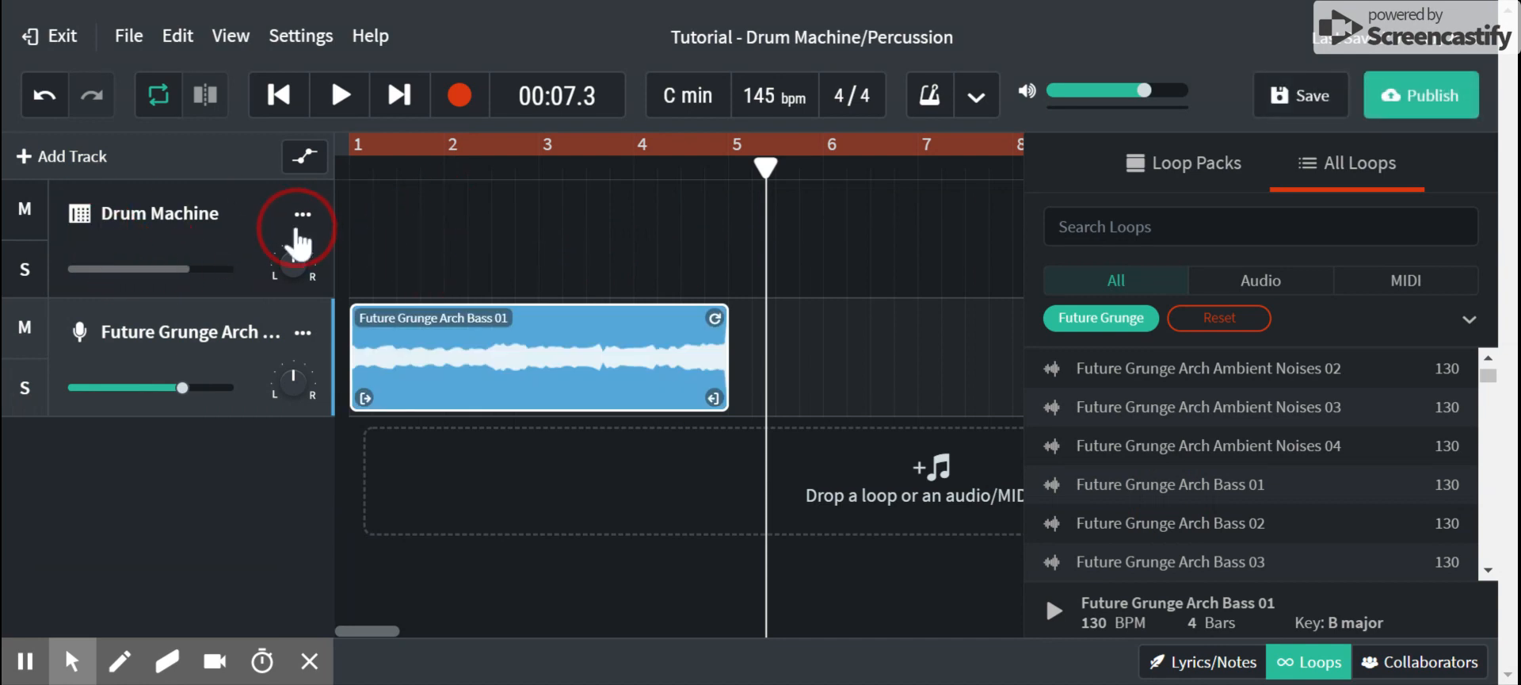
click(303, 216)
click(401, 653)
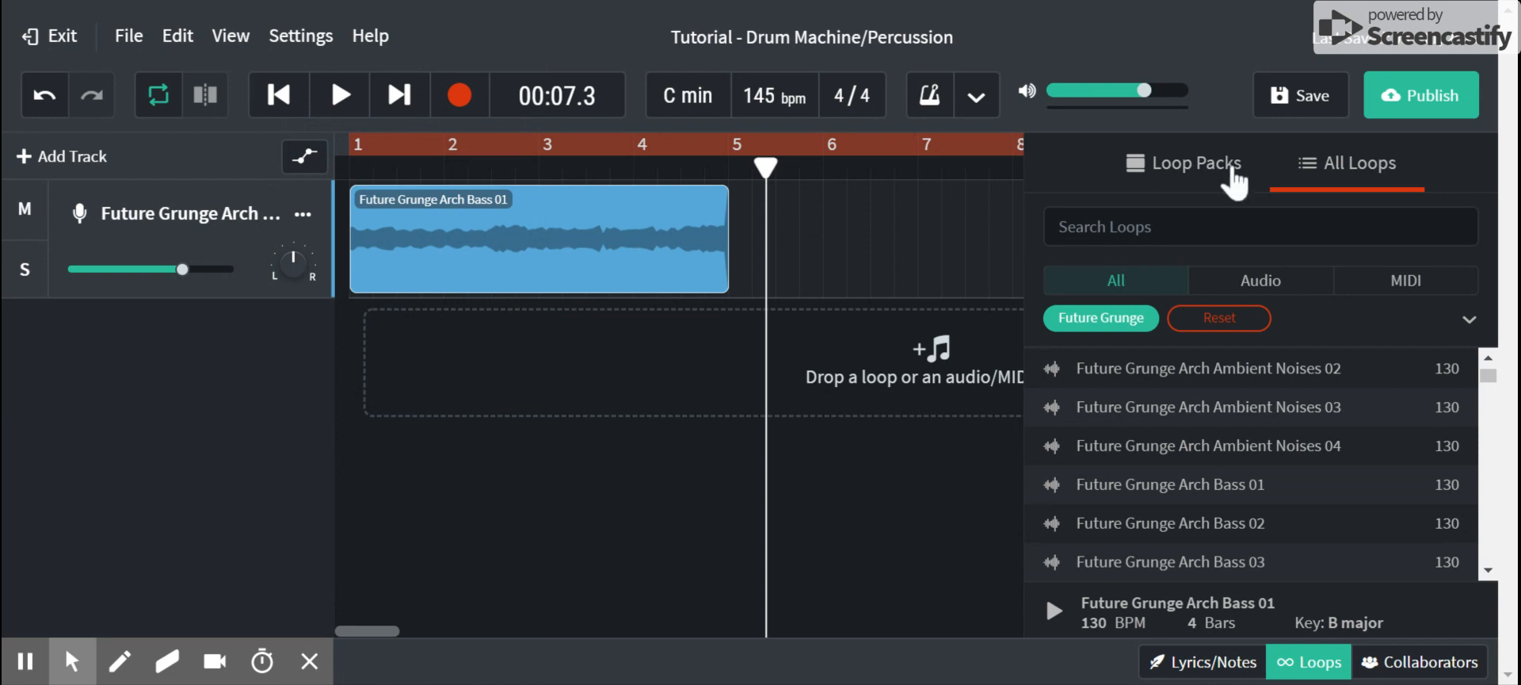
click(1310, 662)
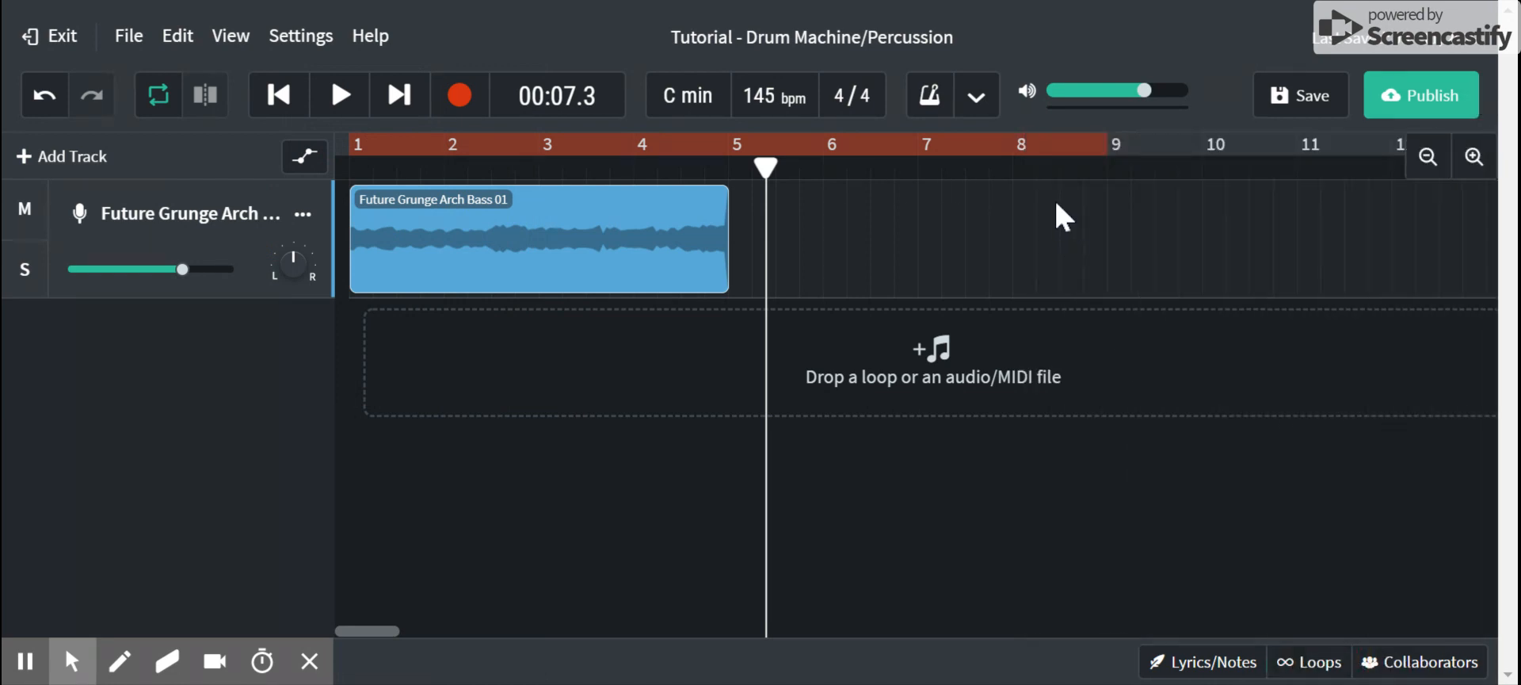
Shorten the cycle region so it ends at bar 5, matching the end of the bass loop
click(1102, 145)
drag(1102, 144, 254, 163)
drag(1106, 146, 725, 181)
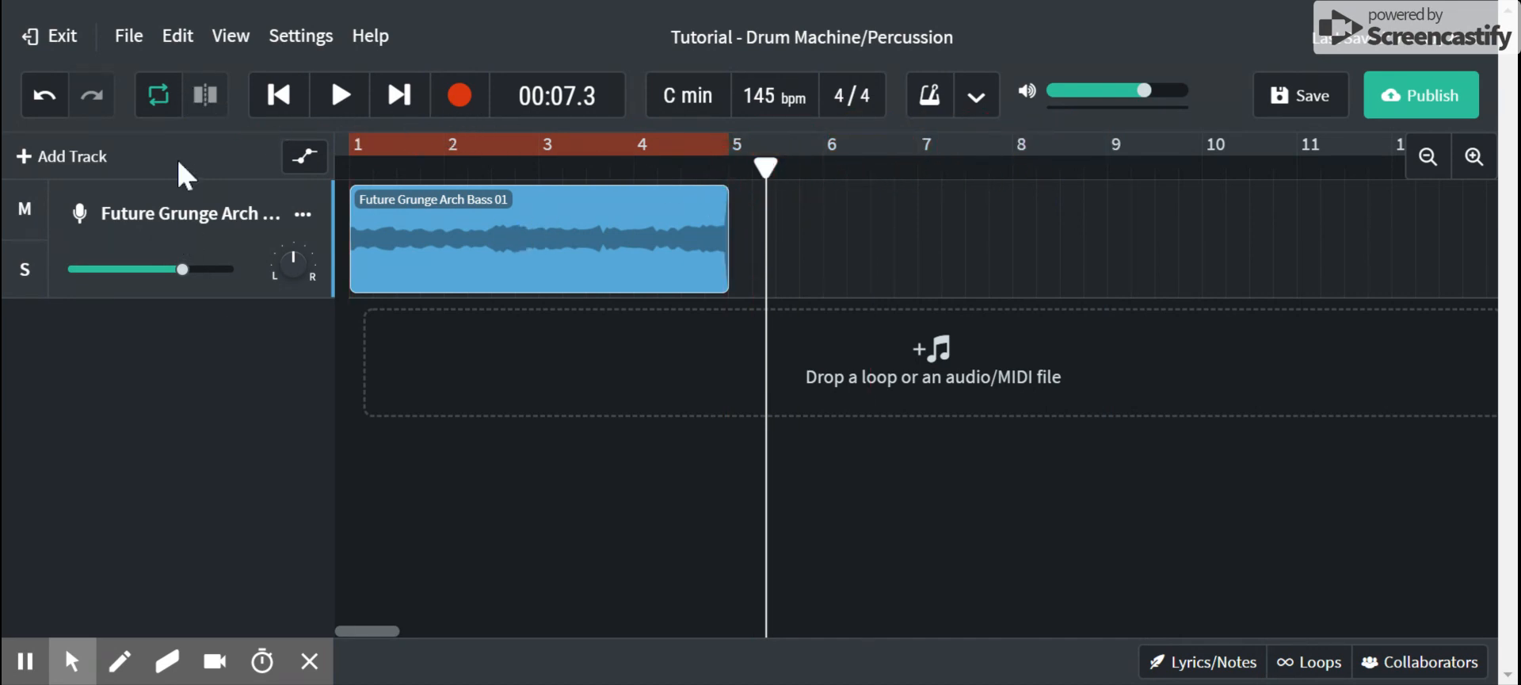
Move the playhead to bar 3 and briefly play the bass loop
click(775, 168)
drag(774, 168, 538, 150)
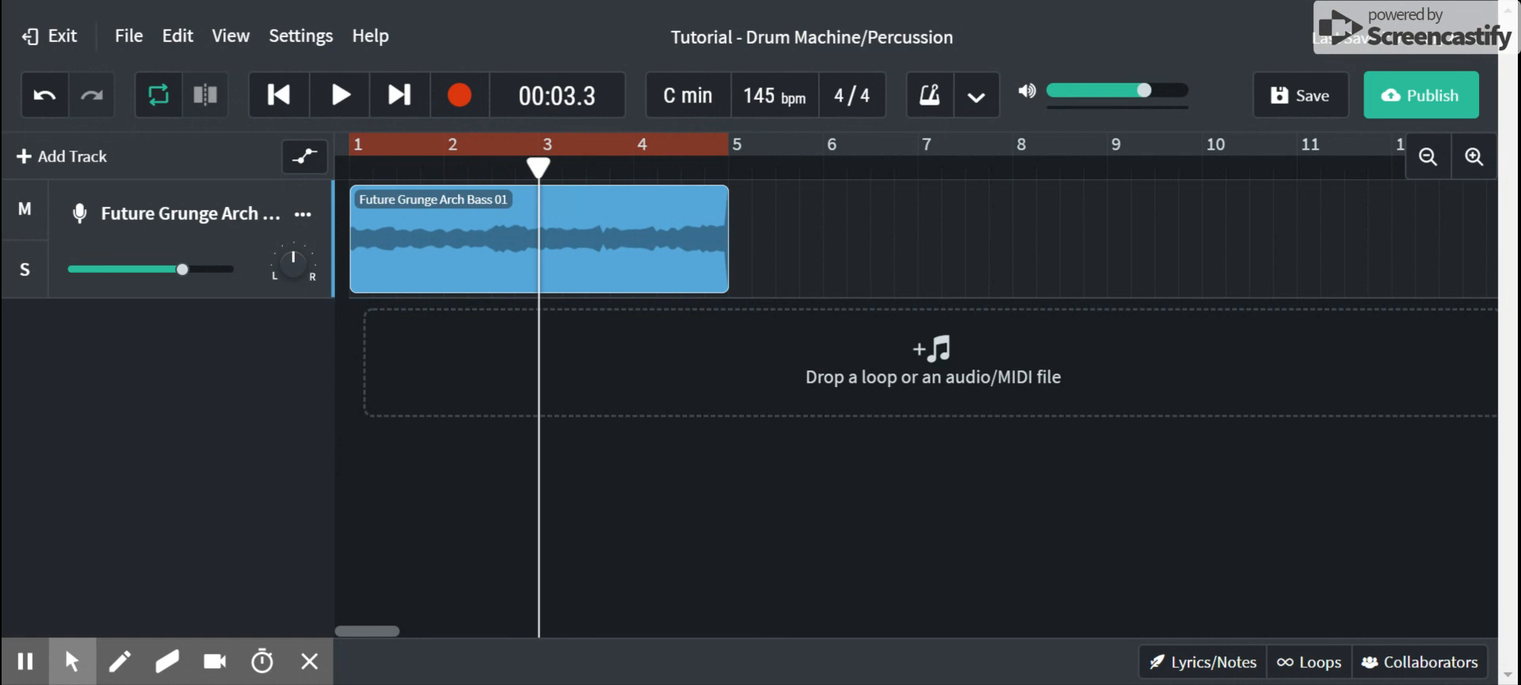
key(End)
key(Home)
key(space)
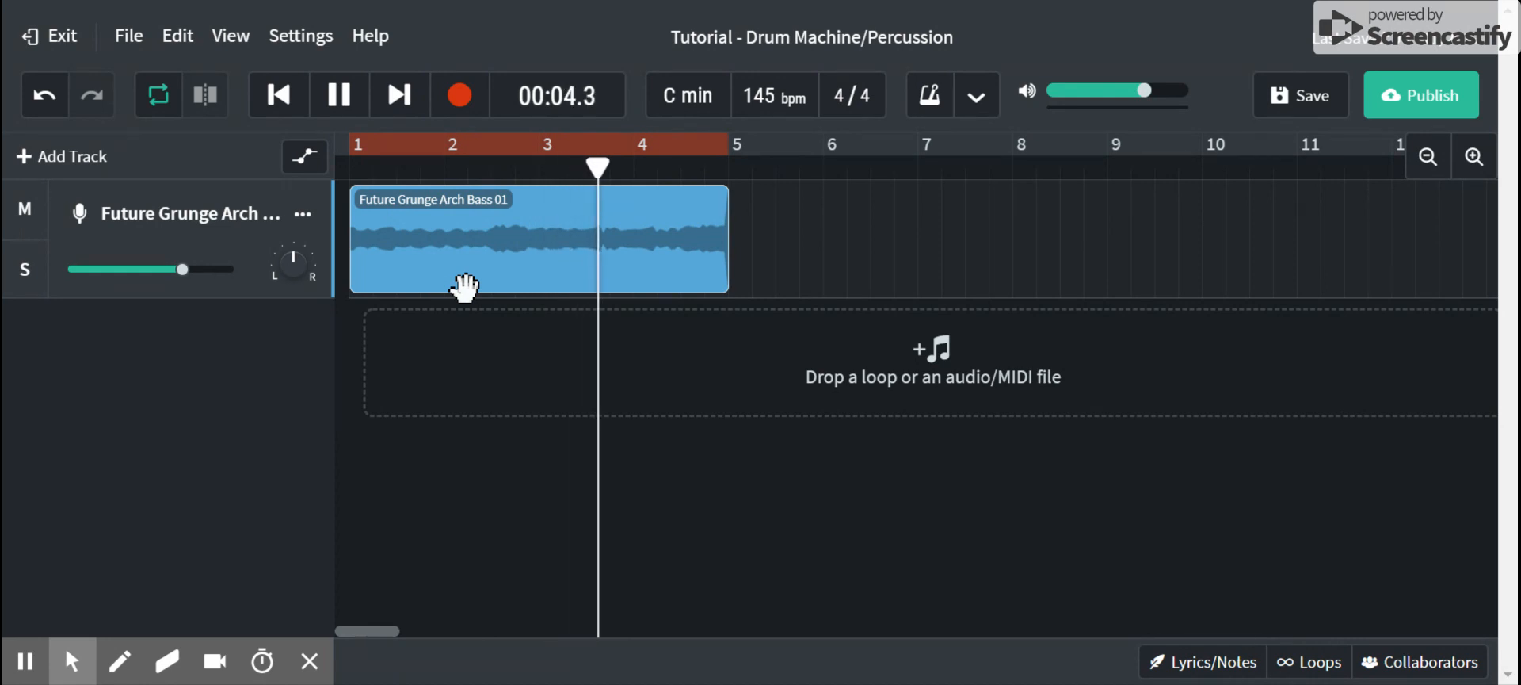
key(space)
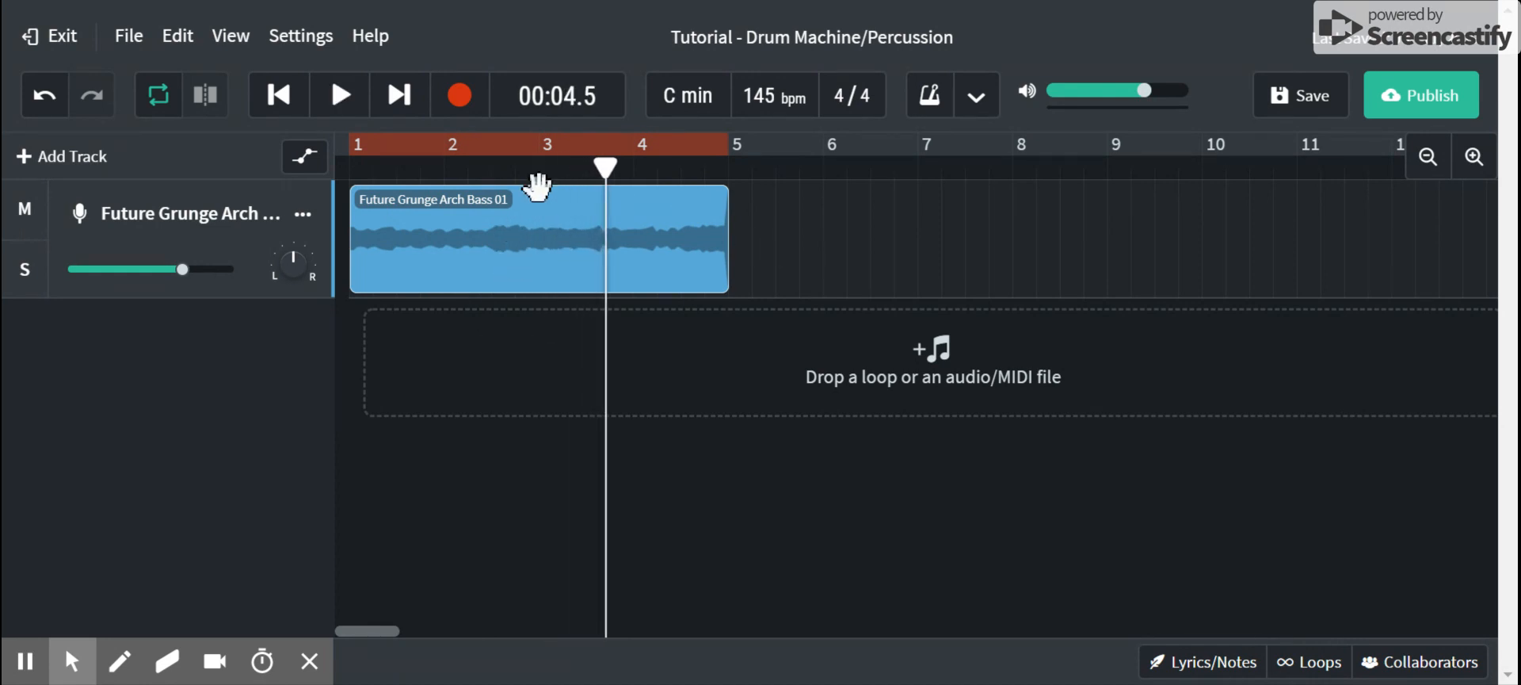
Browse the loop packs and open the Acid Hip Hop pack
click(1311, 665)
scroll(1234, 478, down, 3)
scroll(1236, 479, down, 5)
click(1169, 177)
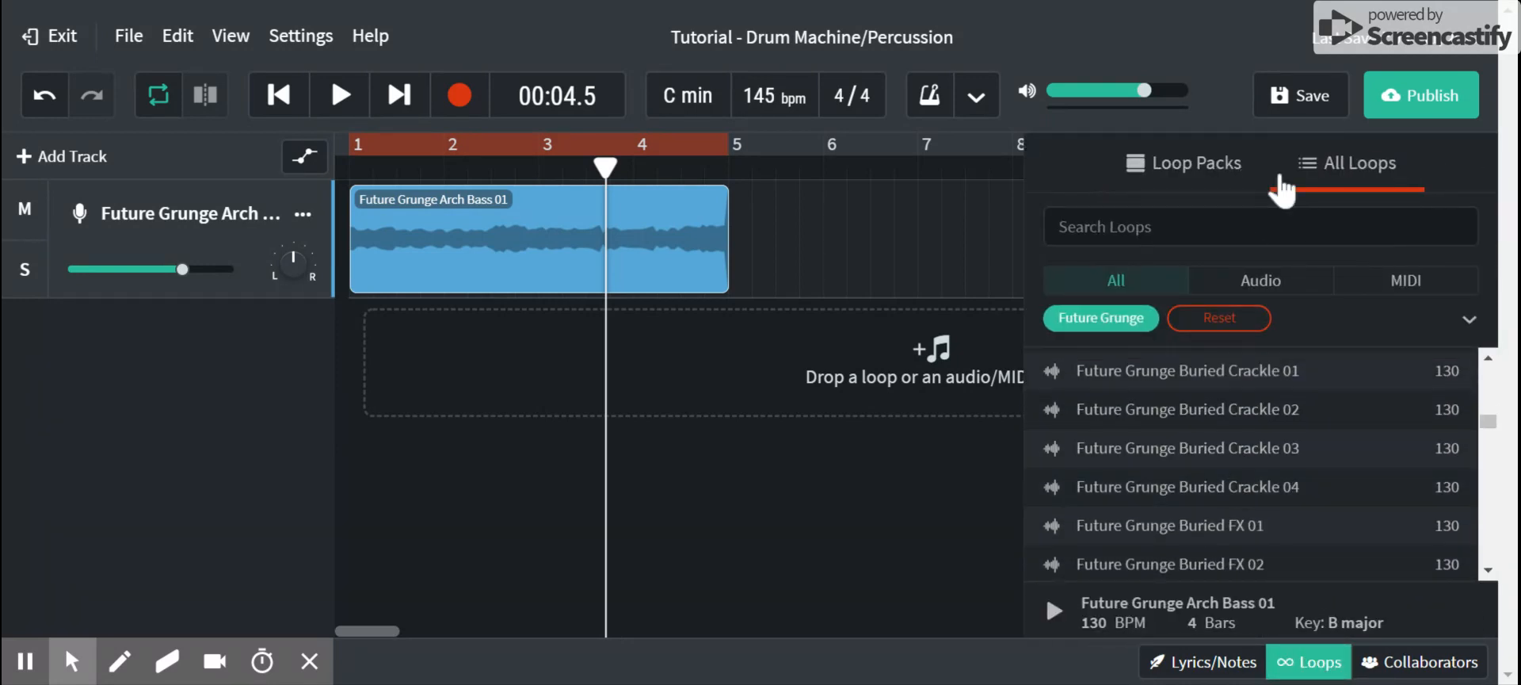
scroll(1212, 440, down, 6)
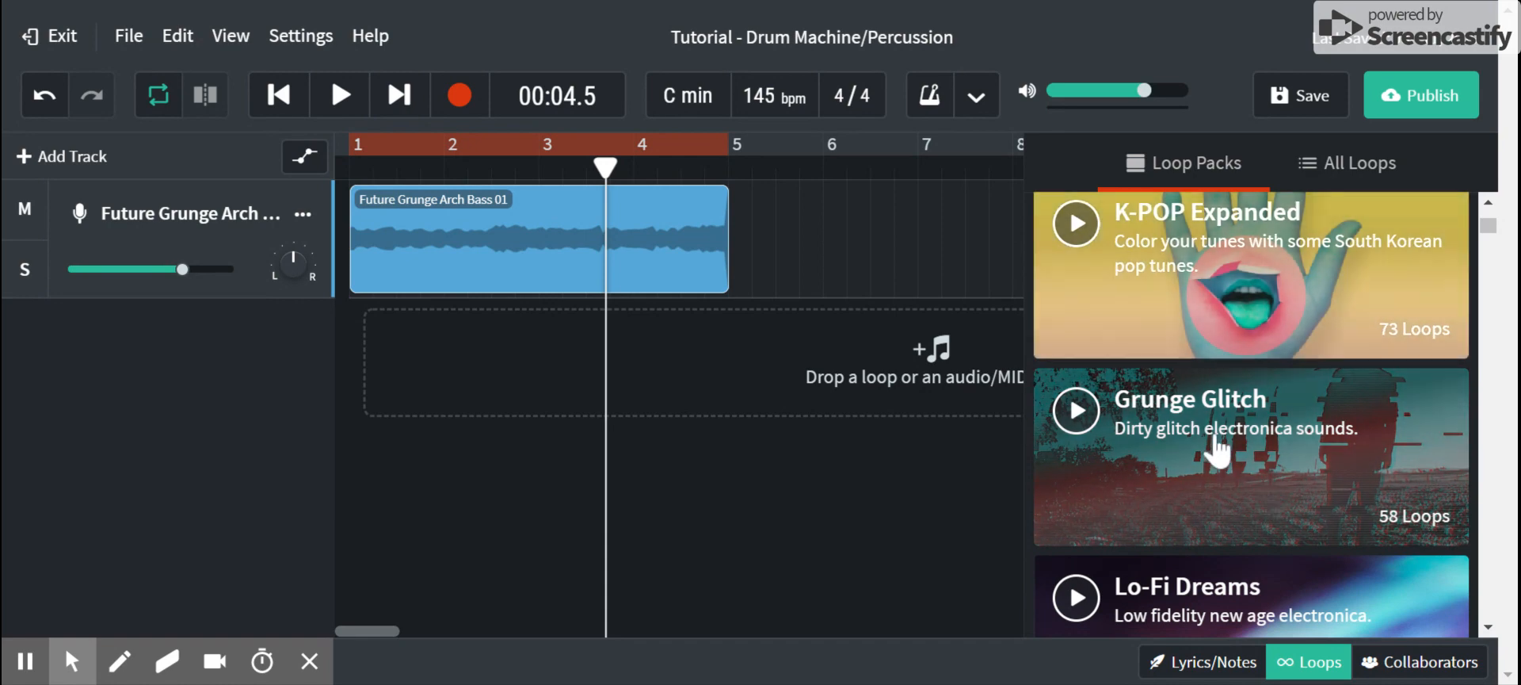
scroll(1212, 438, down, 4)
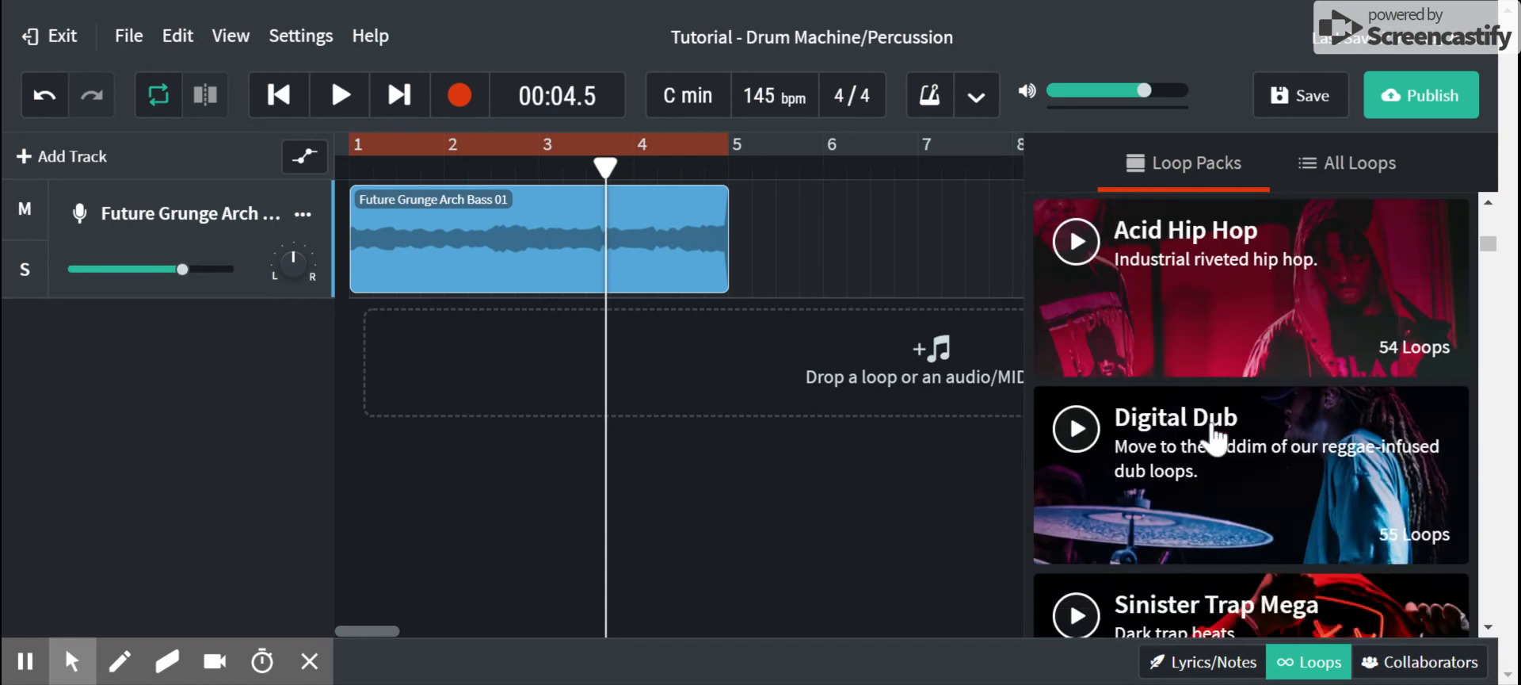
click(1186, 259)
scroll(1236, 487, down, 5)
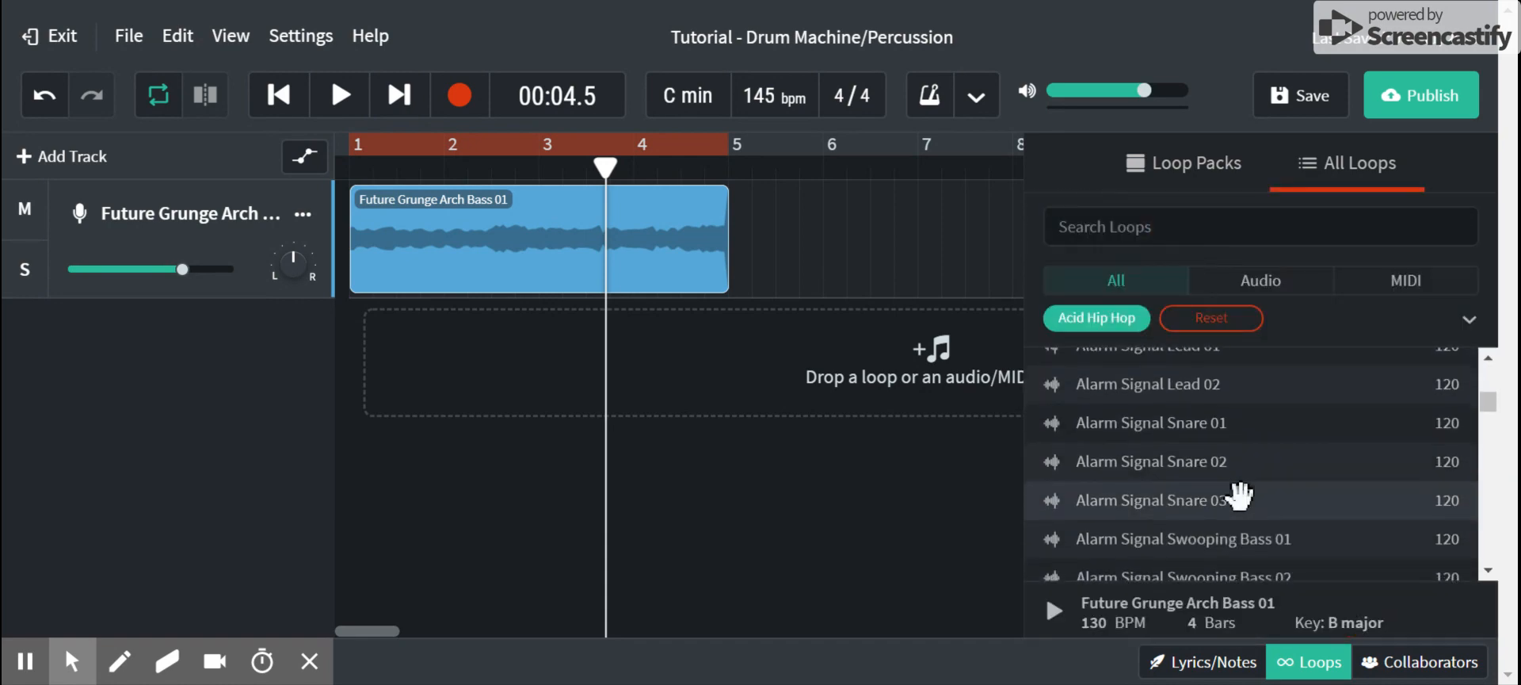
Preview the Commander Beat 03 loop and place it at bar 1 of the existing audio track
scroll(1237, 493, down, 10)
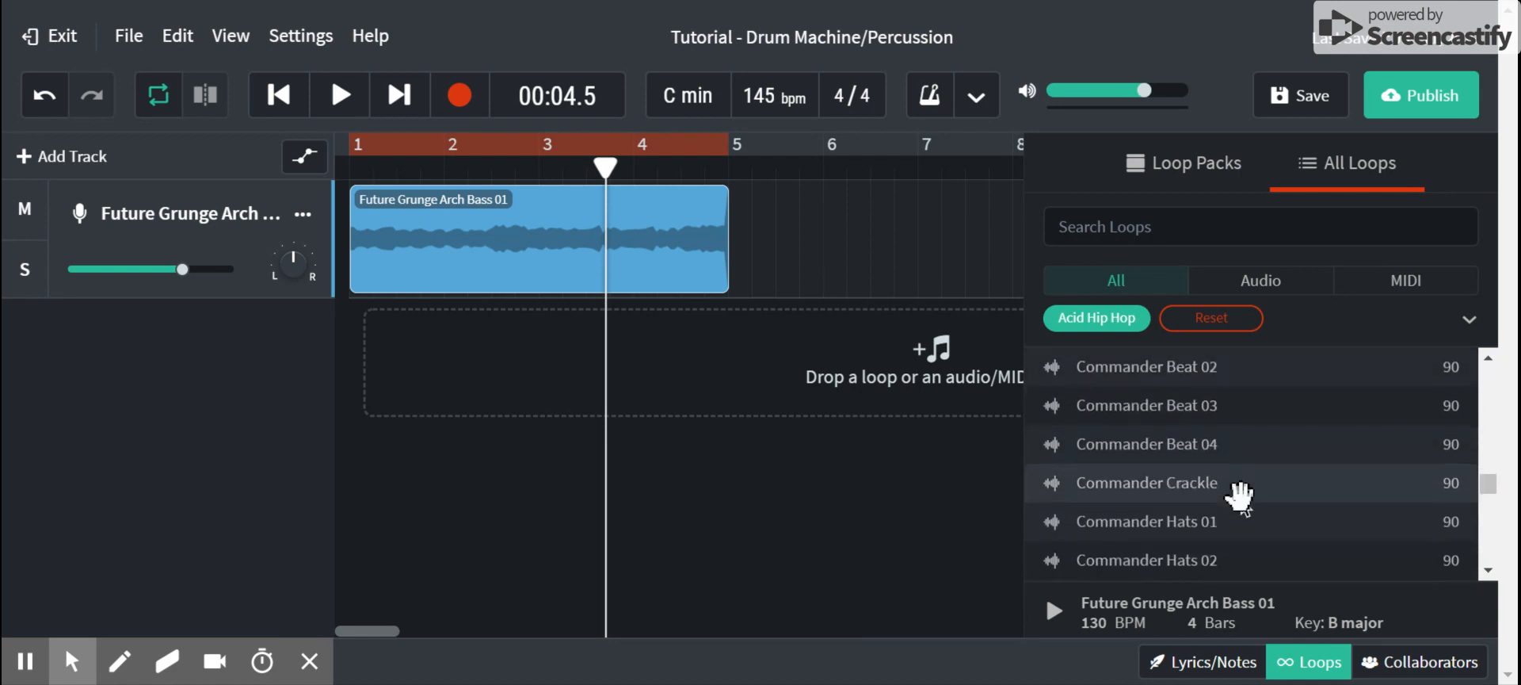
scroll(1144, 496, up, 3)
click(1149, 421)
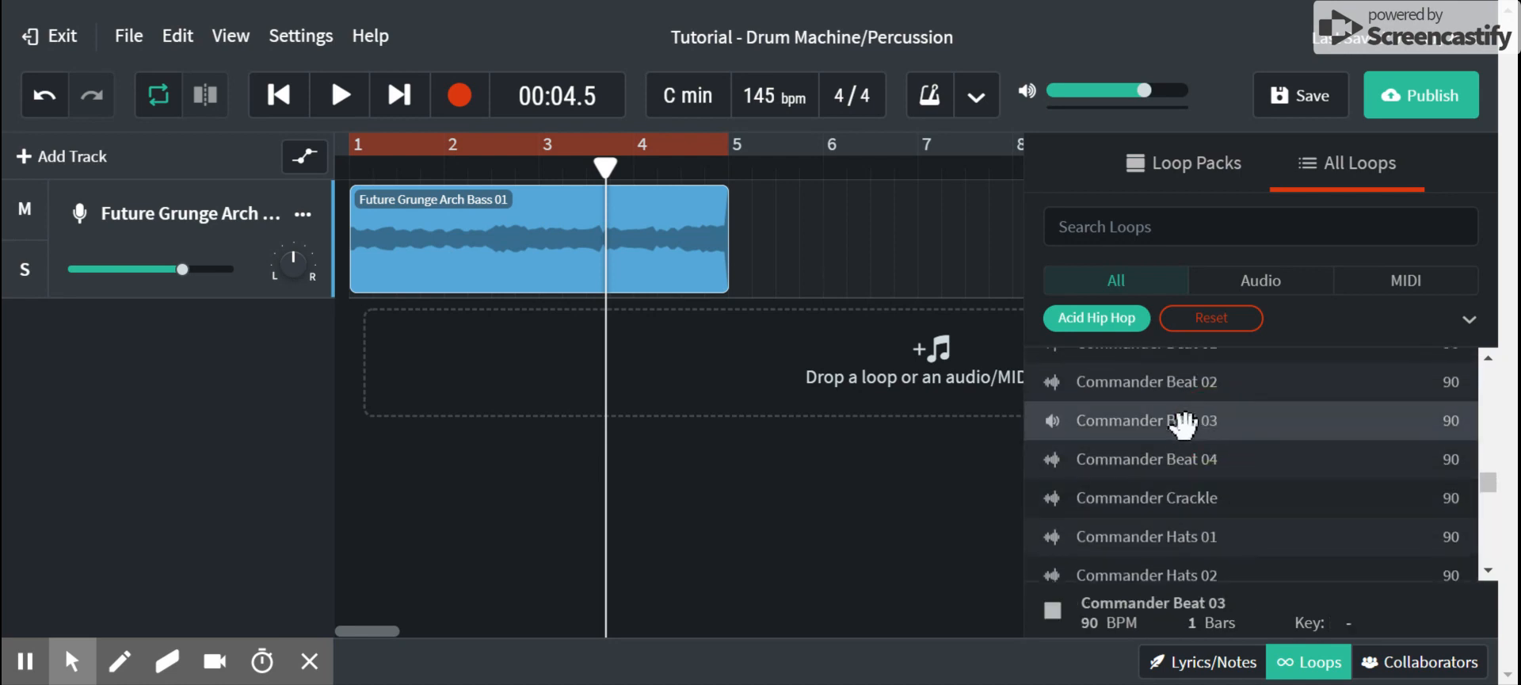
click(1146, 424)
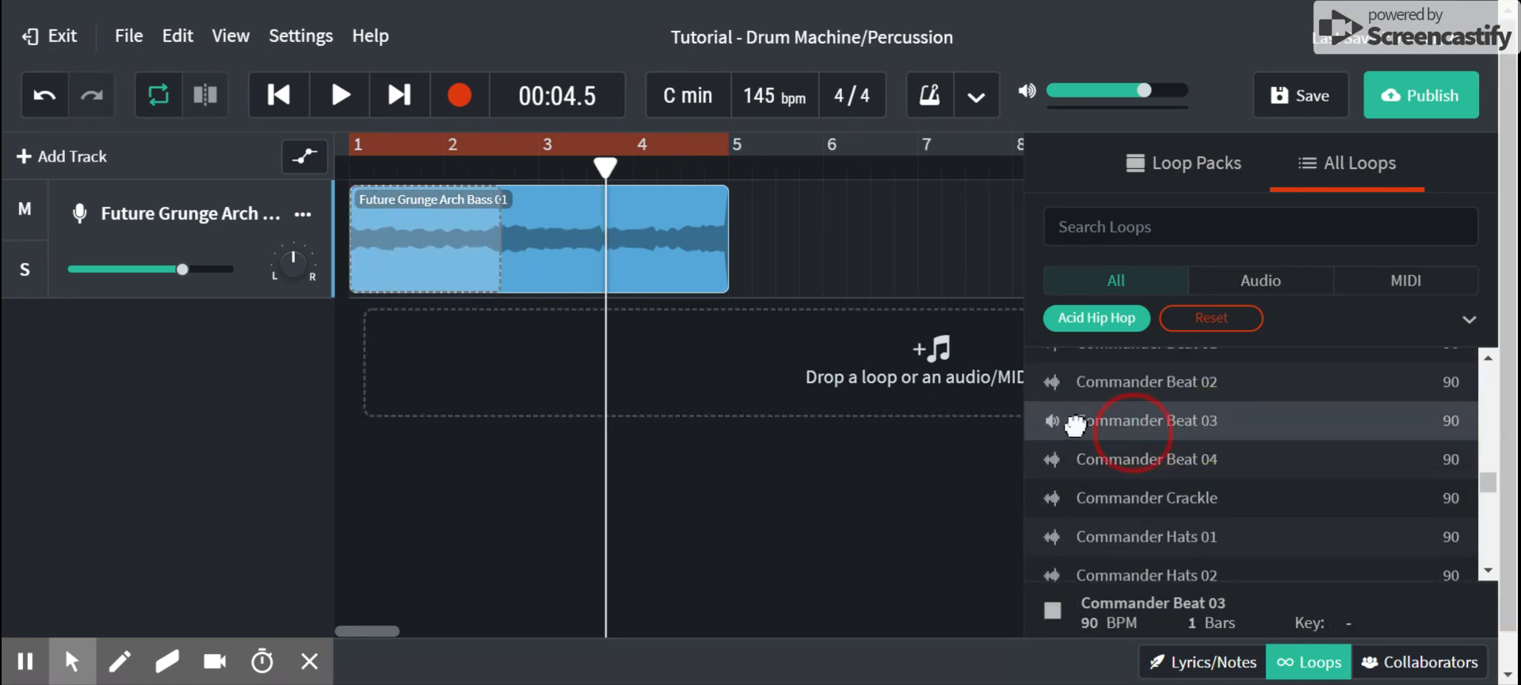
drag(1143, 428, 357, 241)
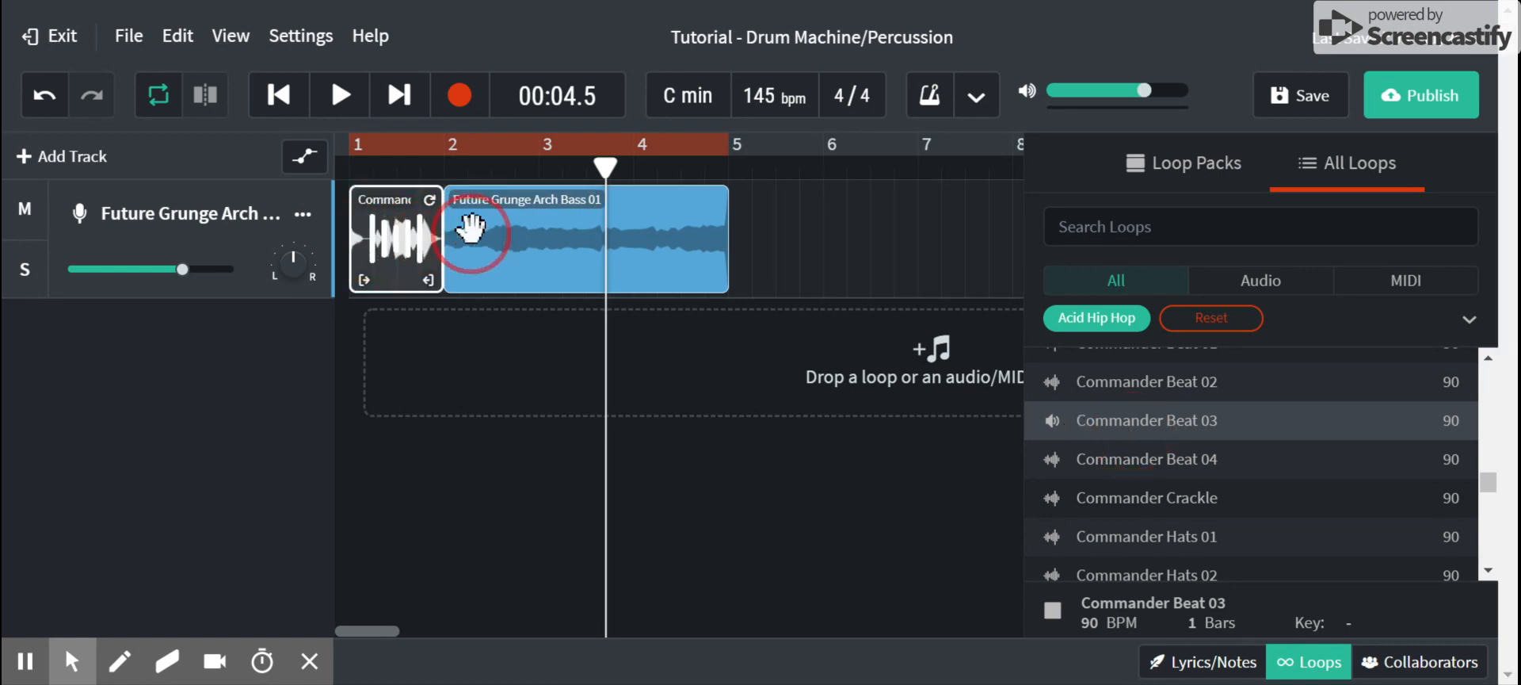
Delete the remaining Future Grunge Arch Bass 01 region and stop the loop preview
click(509, 231)
key(Delete)
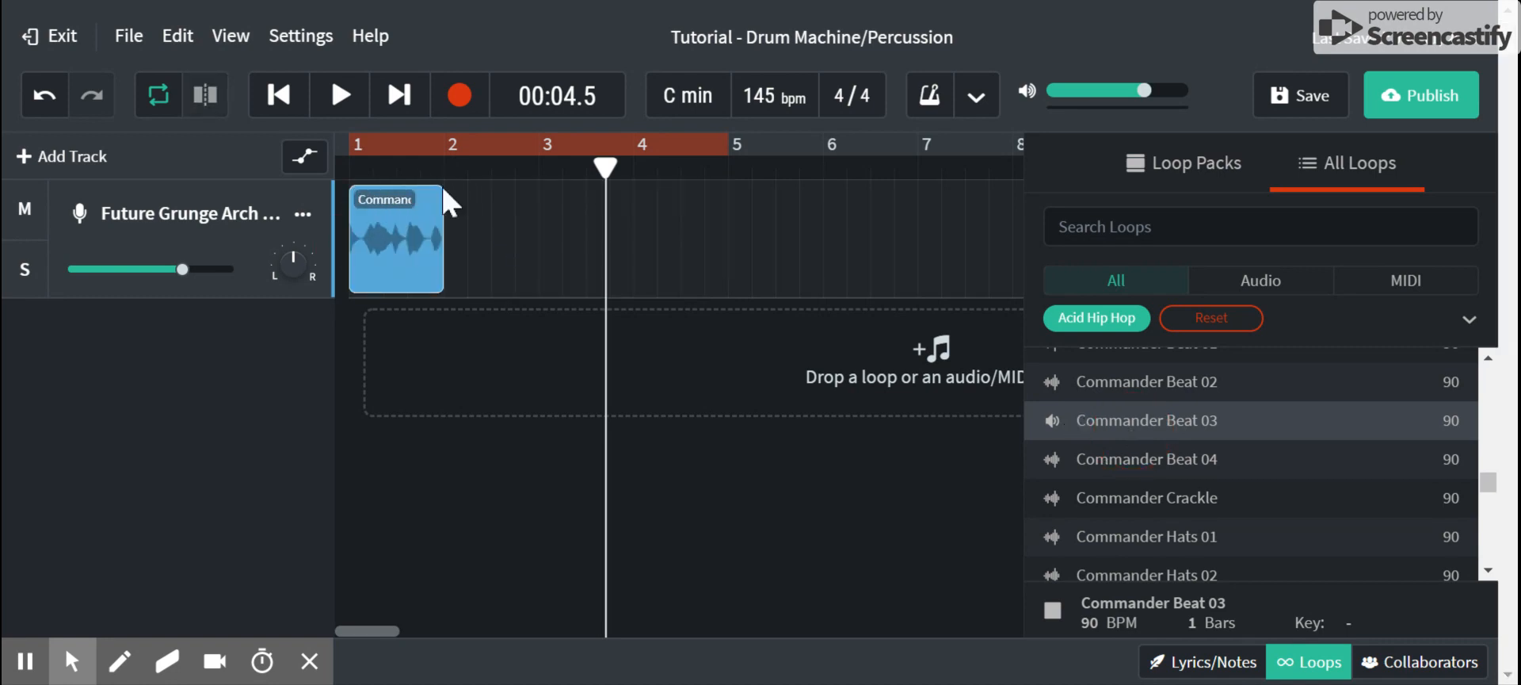
click(1053, 611)
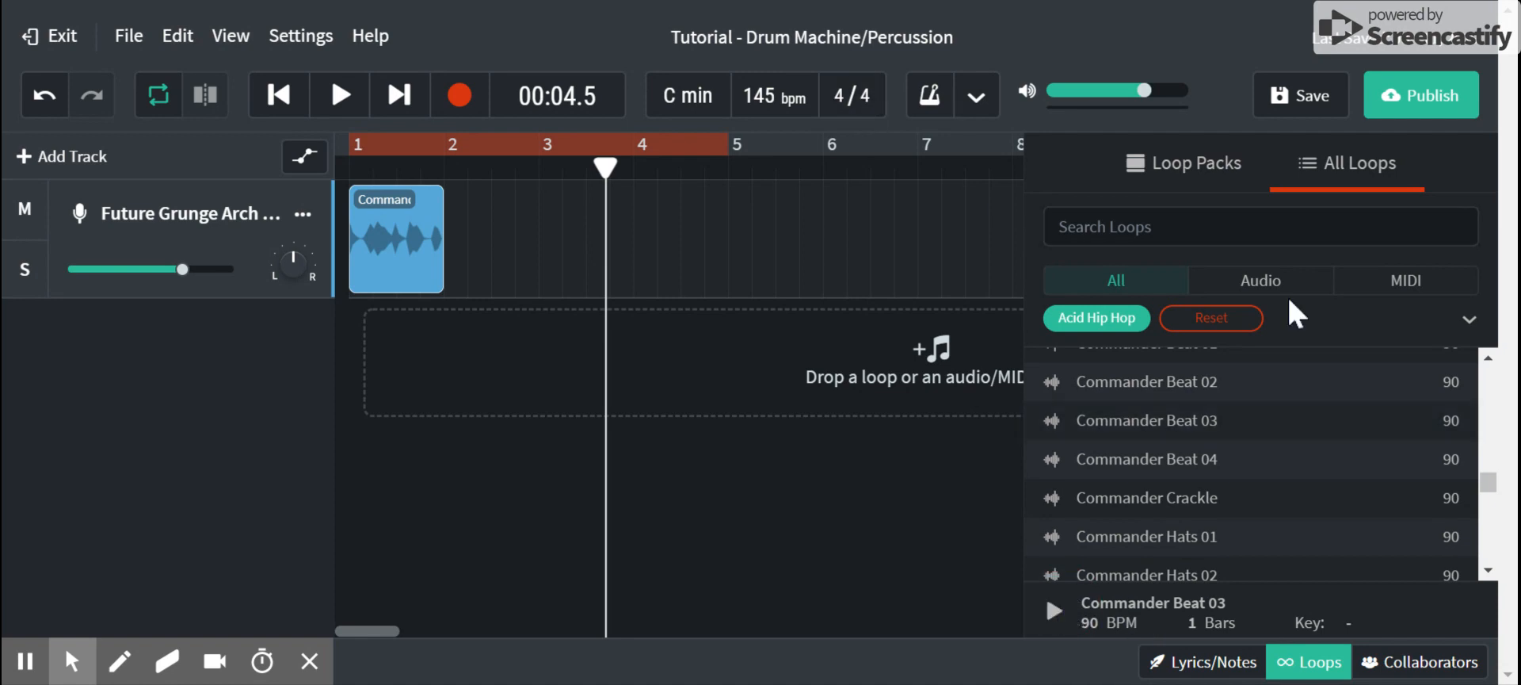
Close the loop library and extend the Commander Beat 03 region so it repeats until bar 5
click(1308, 664)
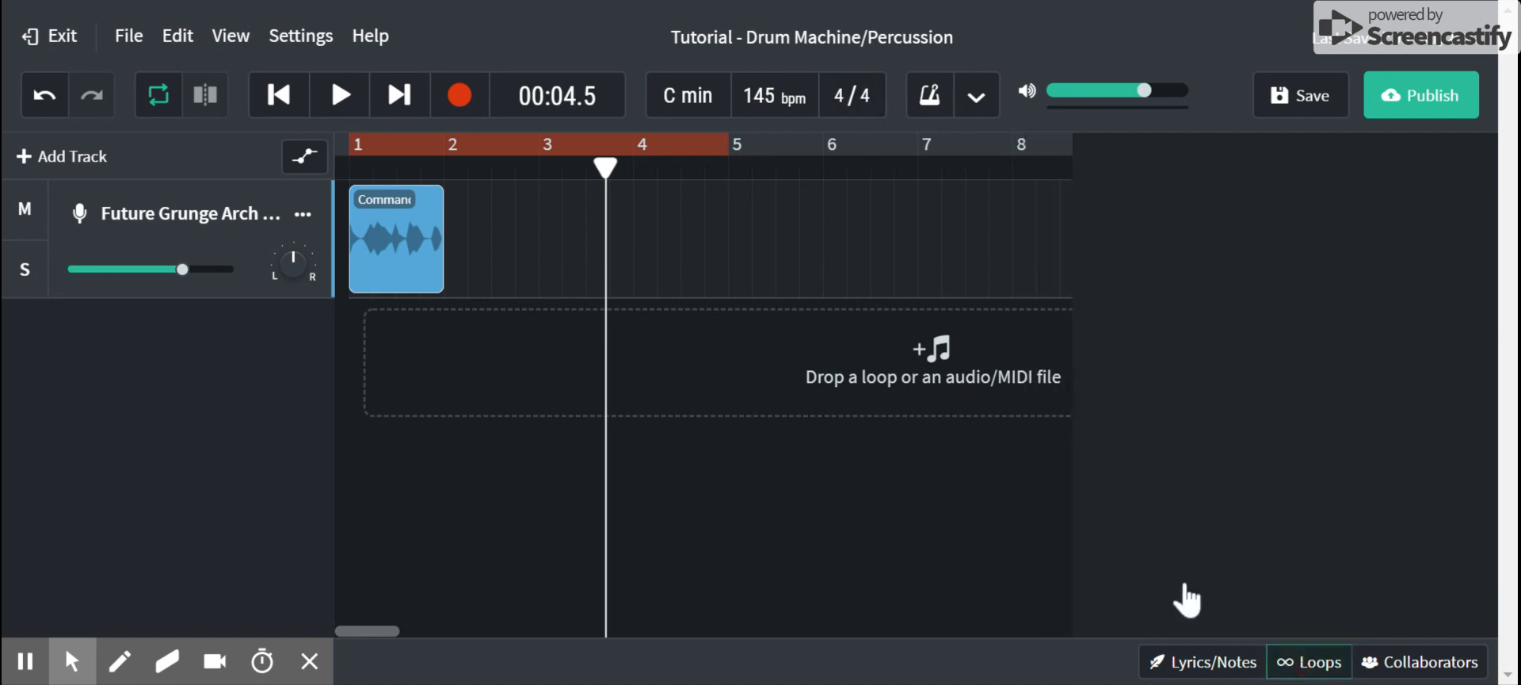
click(429, 217)
drag(433, 204, 716, 207)
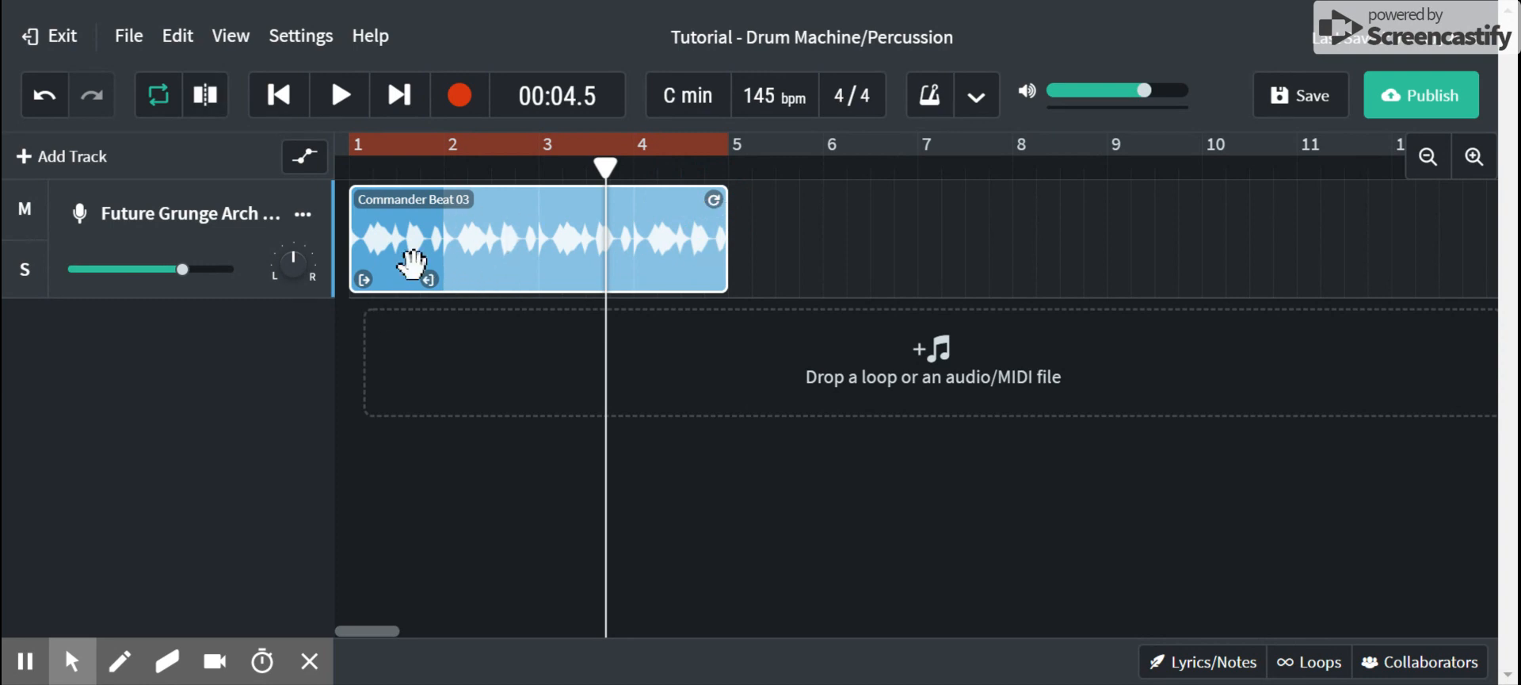
Set the project tempo to 97 bpm with the existing audio regions adjusted to match, and play back the result
drag(759, 95, 783, 296)
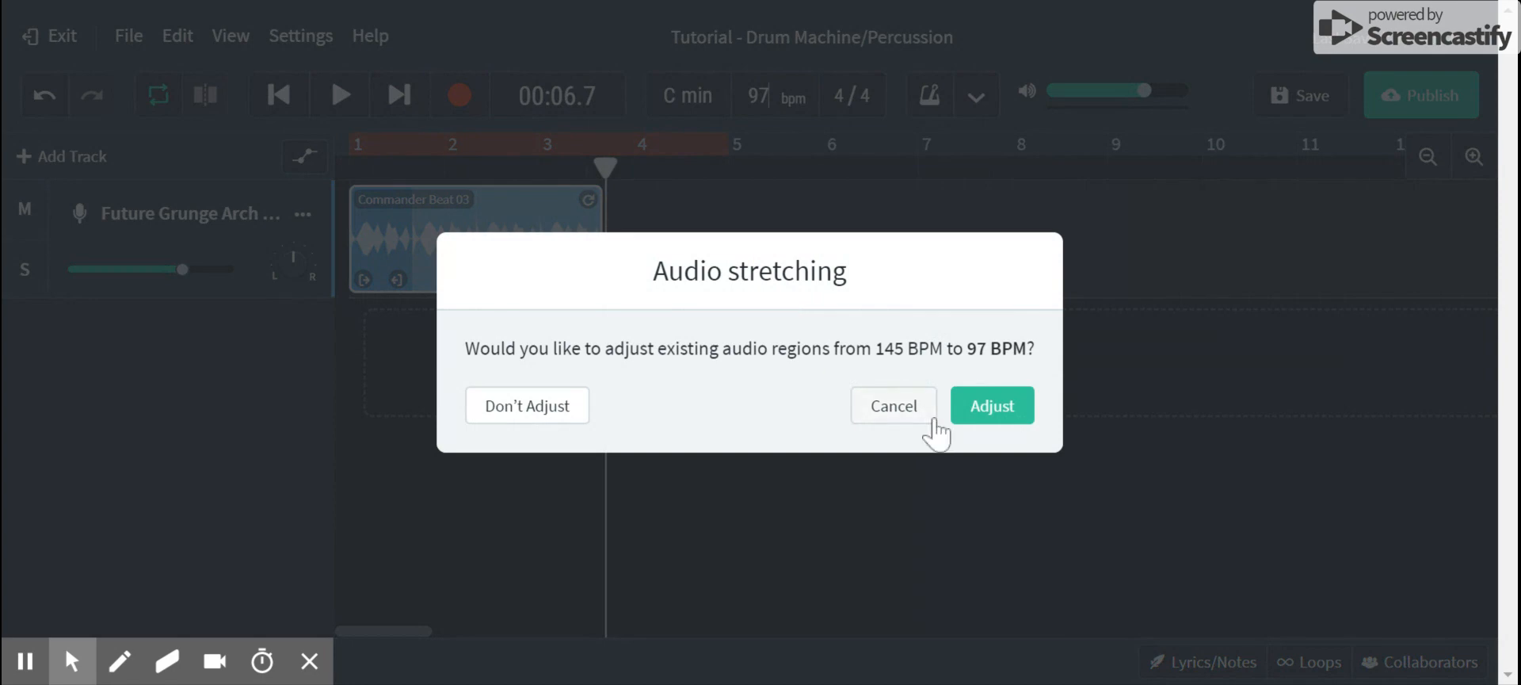
click(1003, 417)
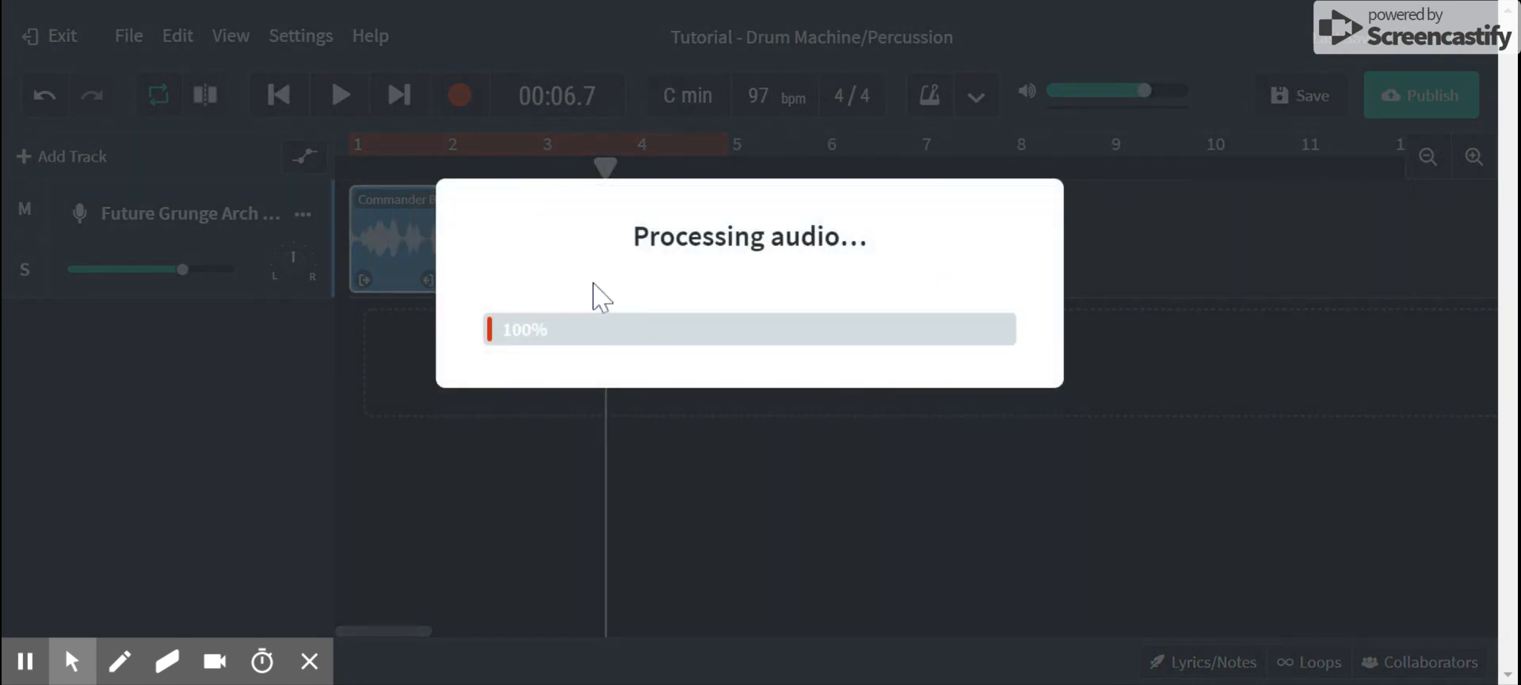
key(space)
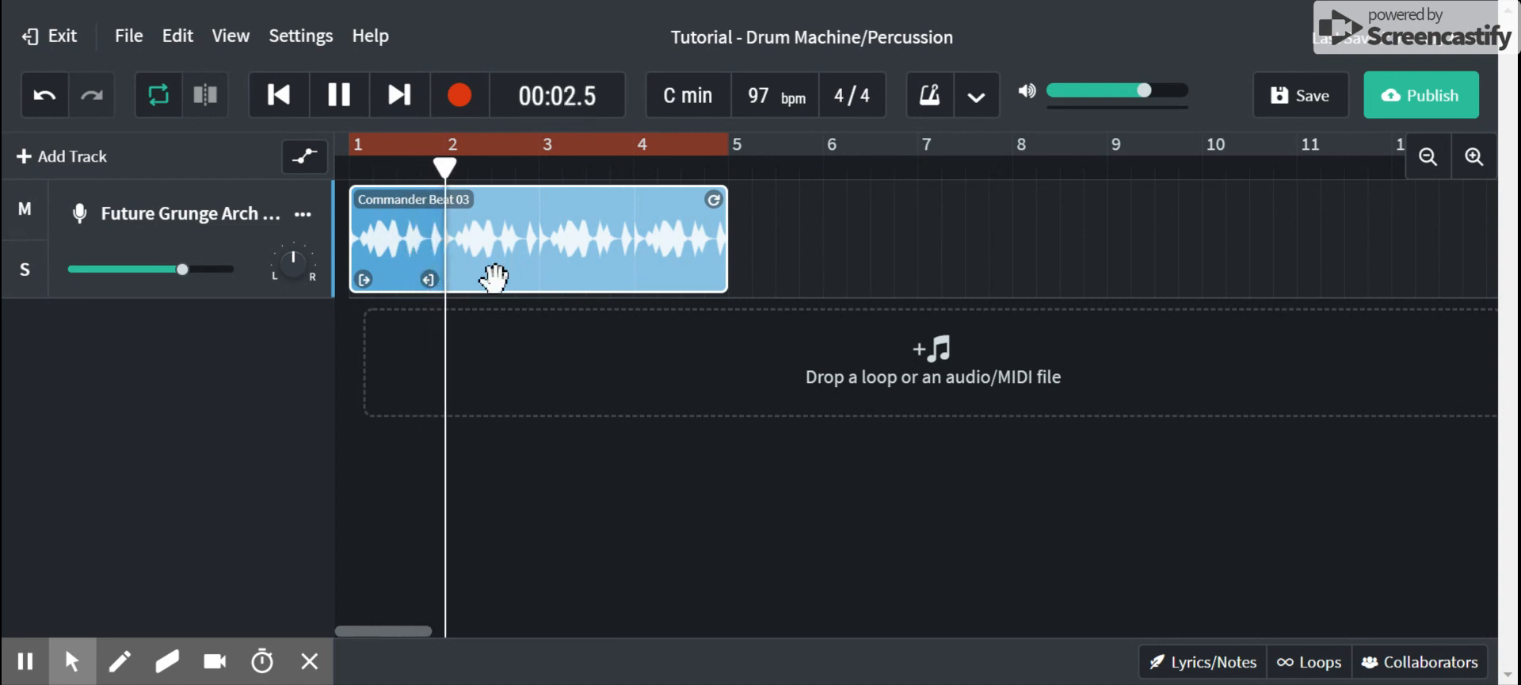
key(space)
Shorten the Commander Beat 03 region to one bar, and extend it again so it repeats until bar 5
drag(531, 168, 398, 183)
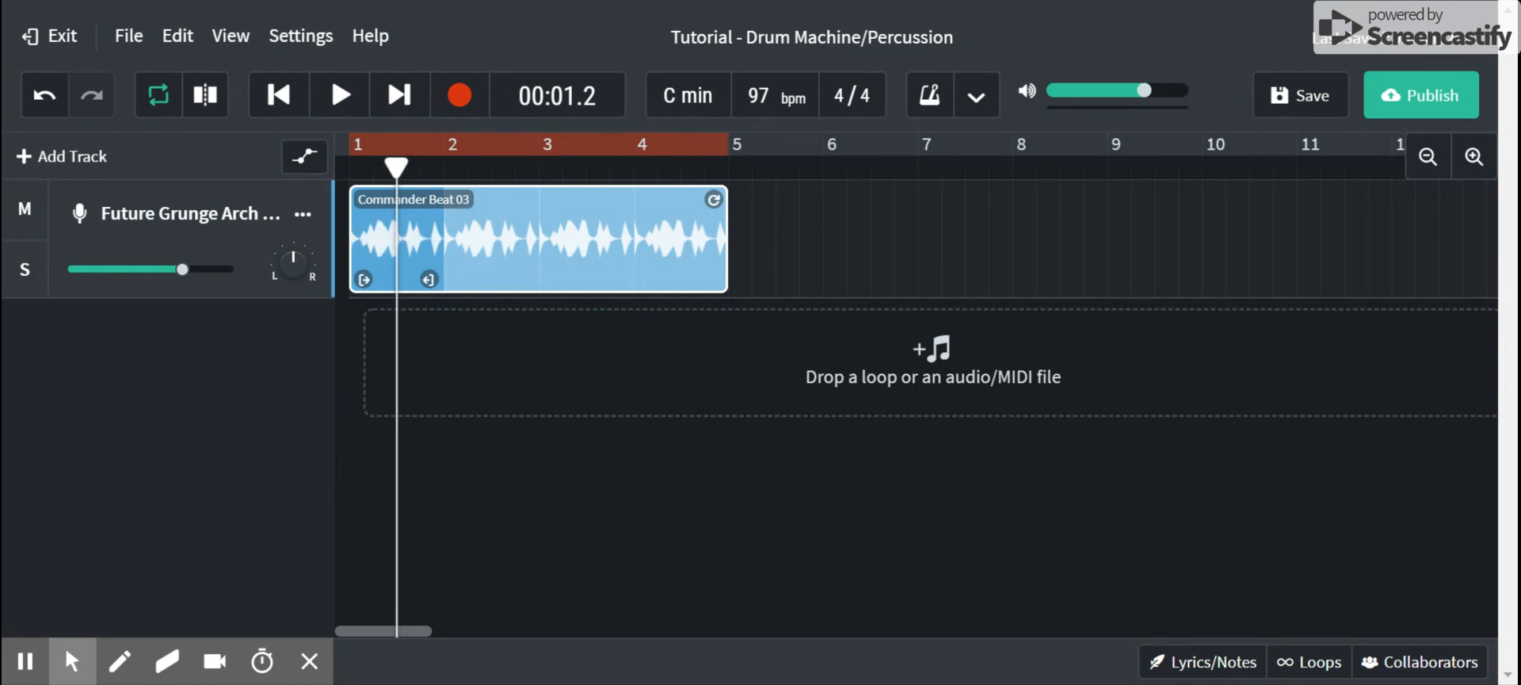
drag(713, 203, 437, 209)
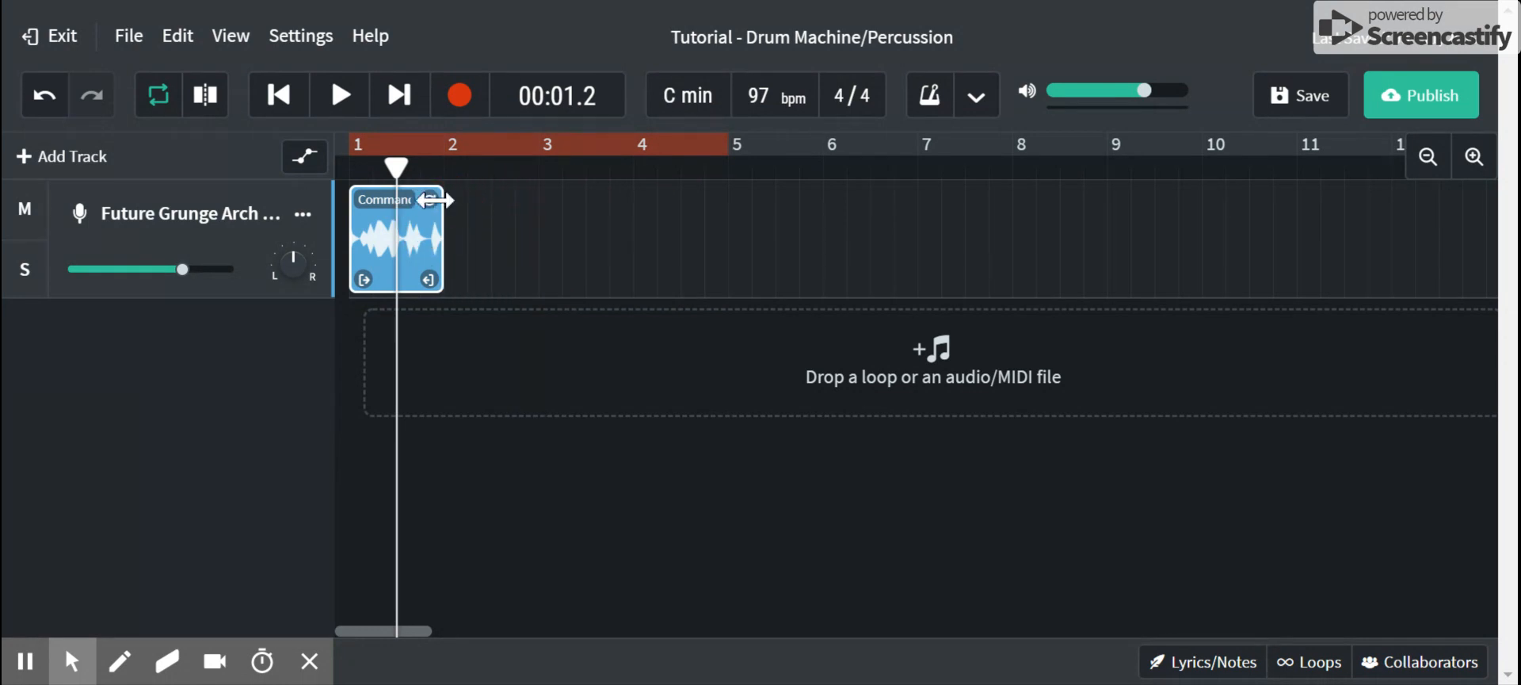
drag(432, 205, 715, 222)
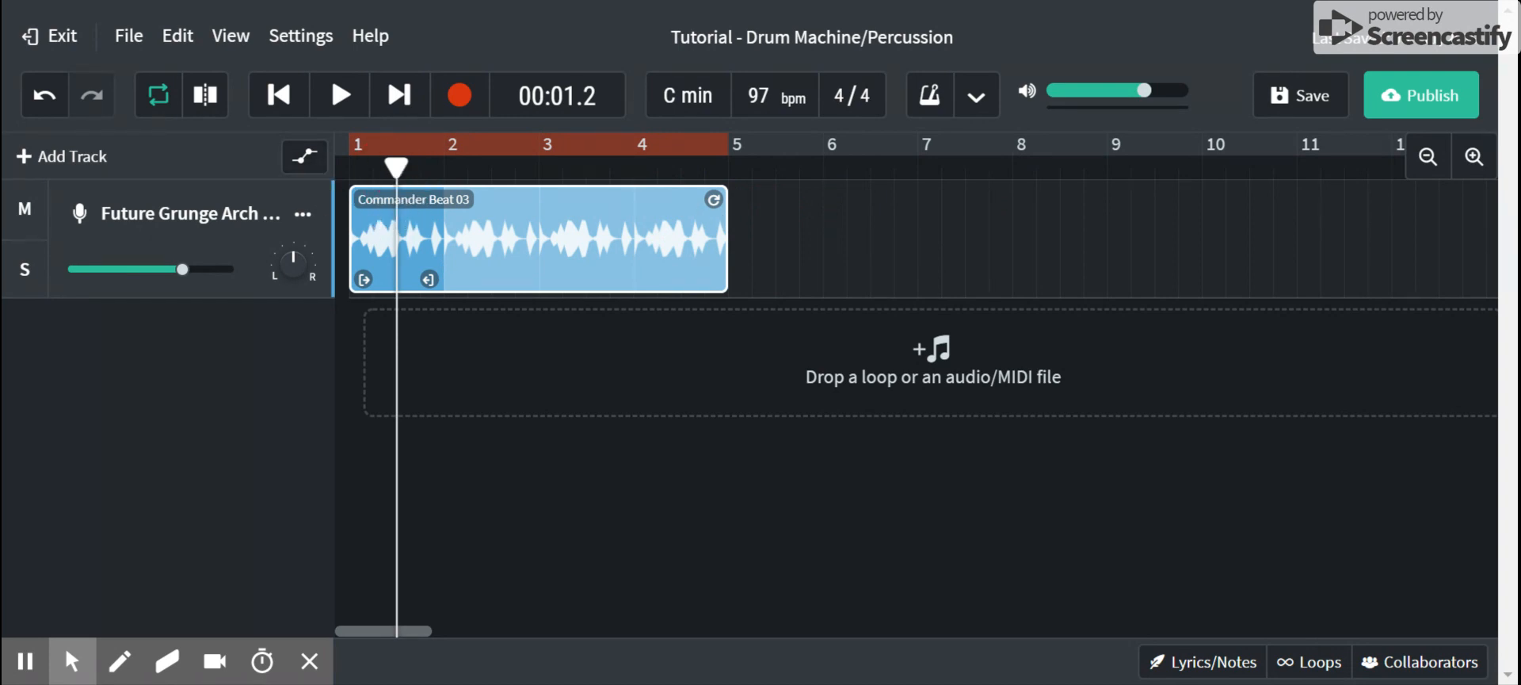
Split the Commander Beat 03 region at the playhead halfway through bar 1 and move the cut-off piece to bar 6
click(378, 234)
click(379, 236)
click(206, 103)
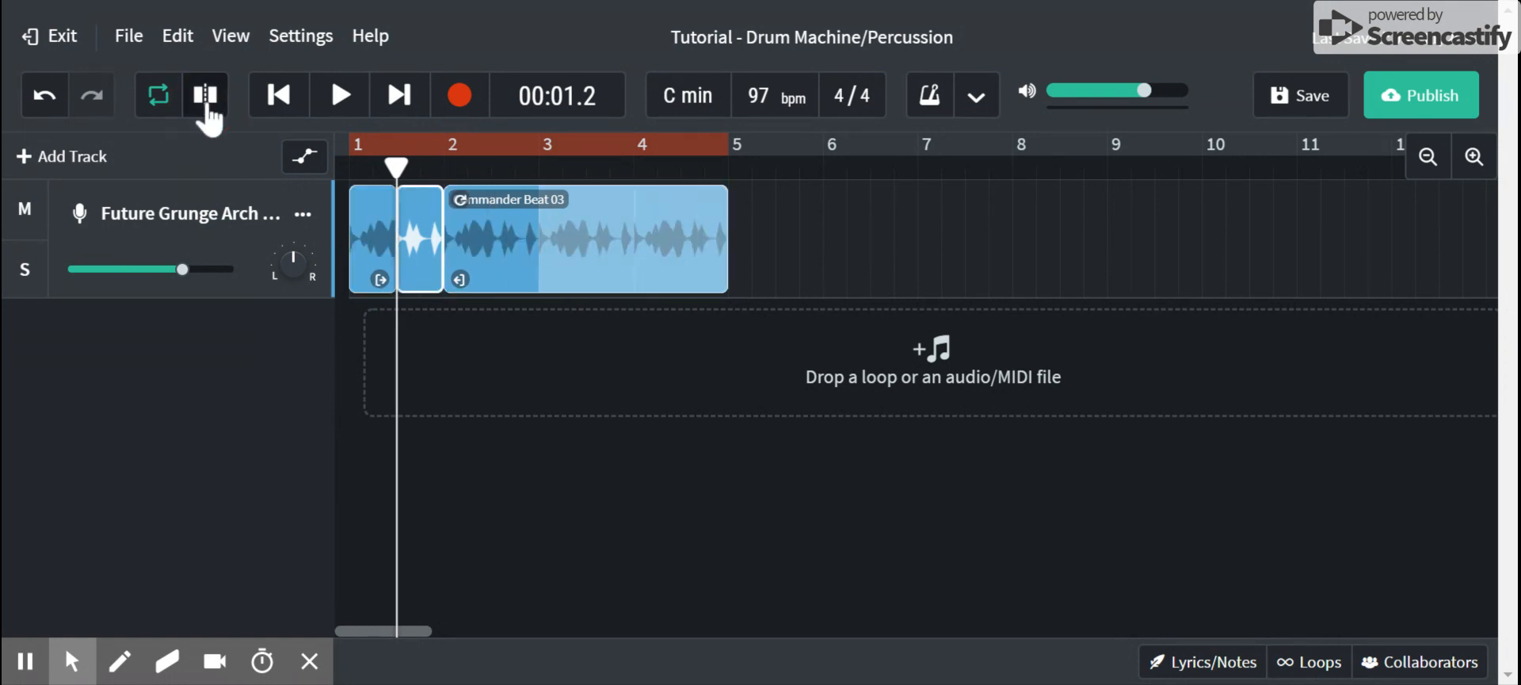
click(382, 238)
click(413, 239)
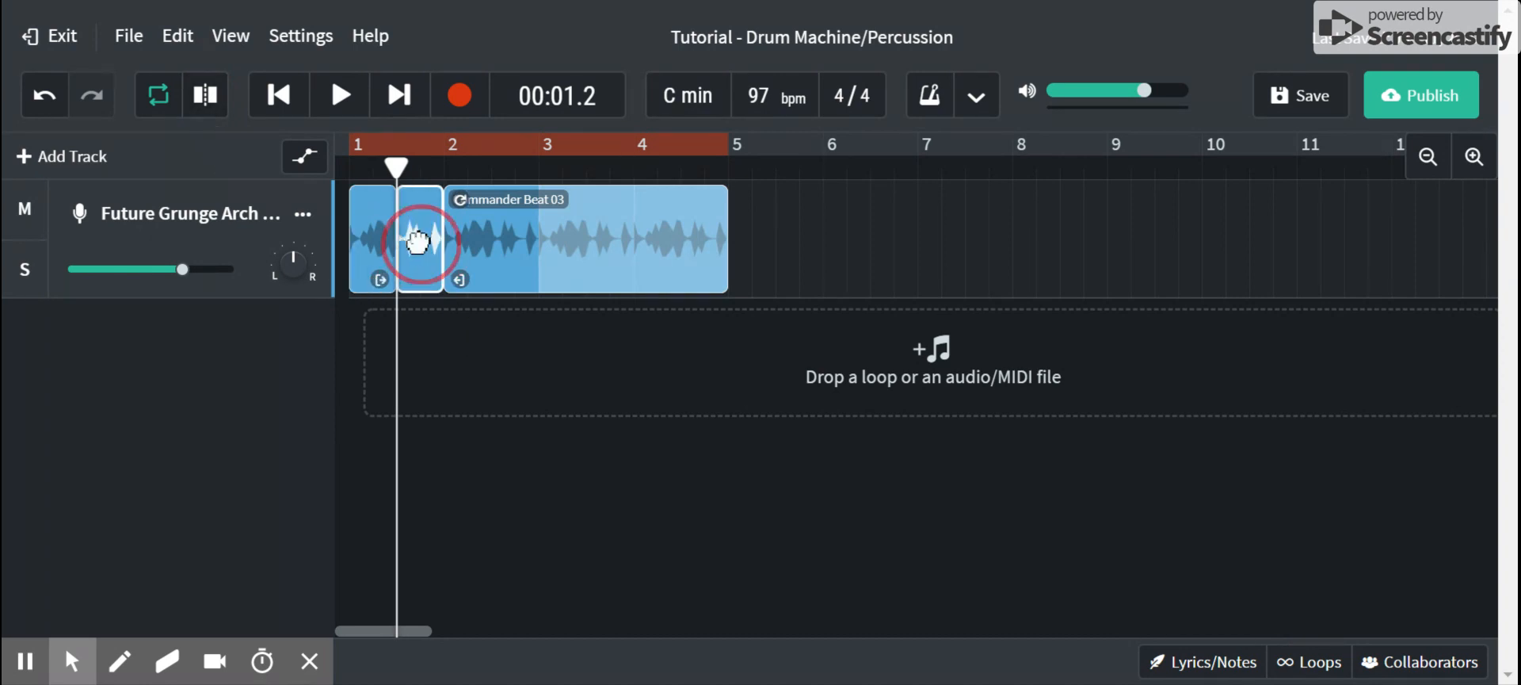
drag(420, 237, 855, 242)
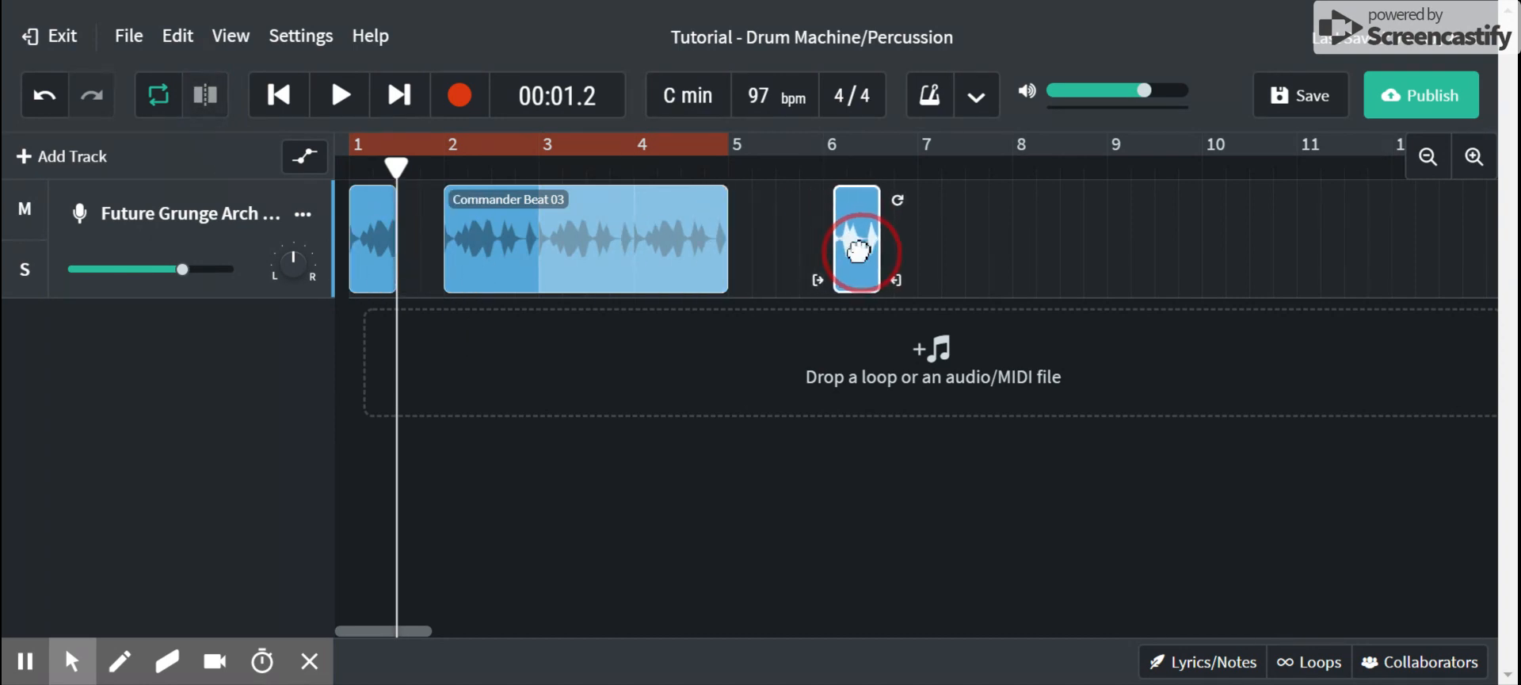
Try the loop handle on the first cut piece, and undo the recent edits back through the split
click(375, 233)
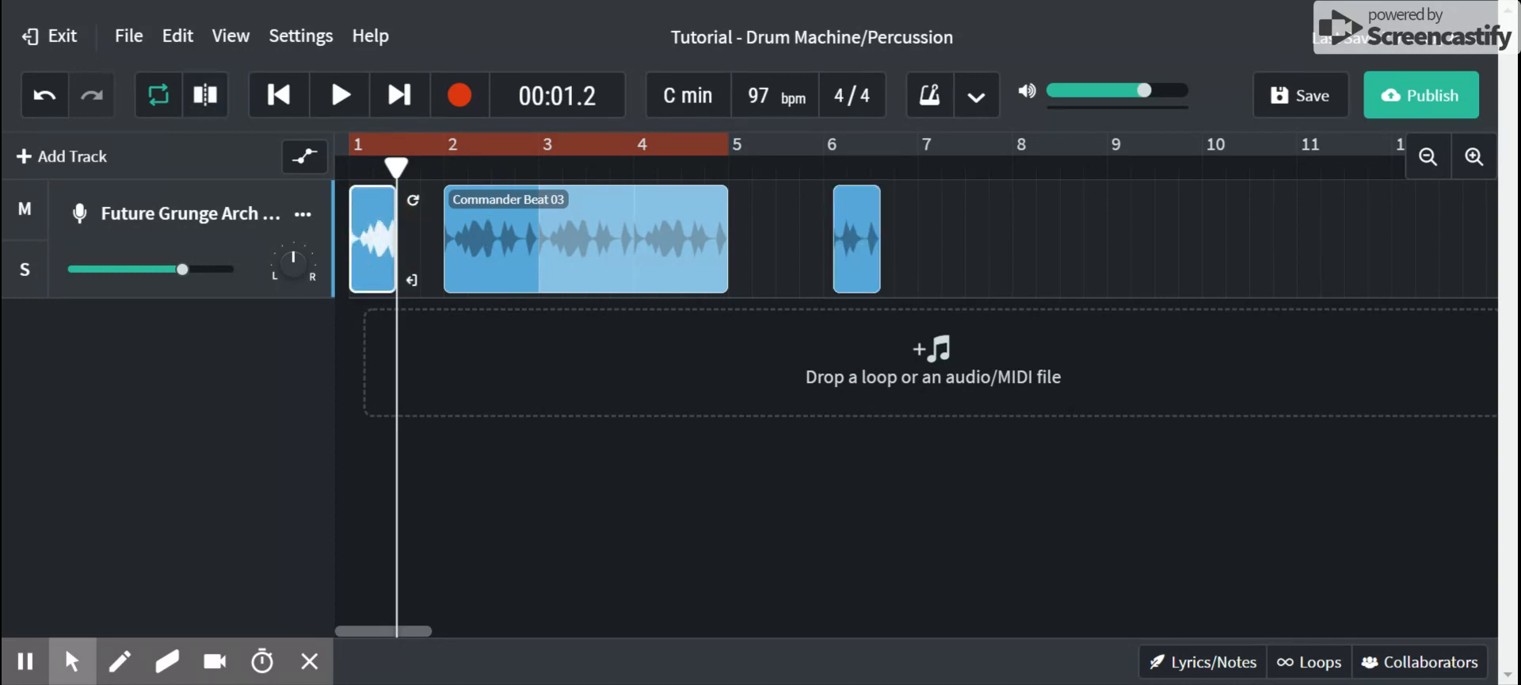
mouse_move(413, 204)
mouse_down()
mouse_move(584, 211)
mouse_move(746, 244)
mouse_move(476, 238)
mouse_move(413, 217)
mouse_up()
click(41, 103)
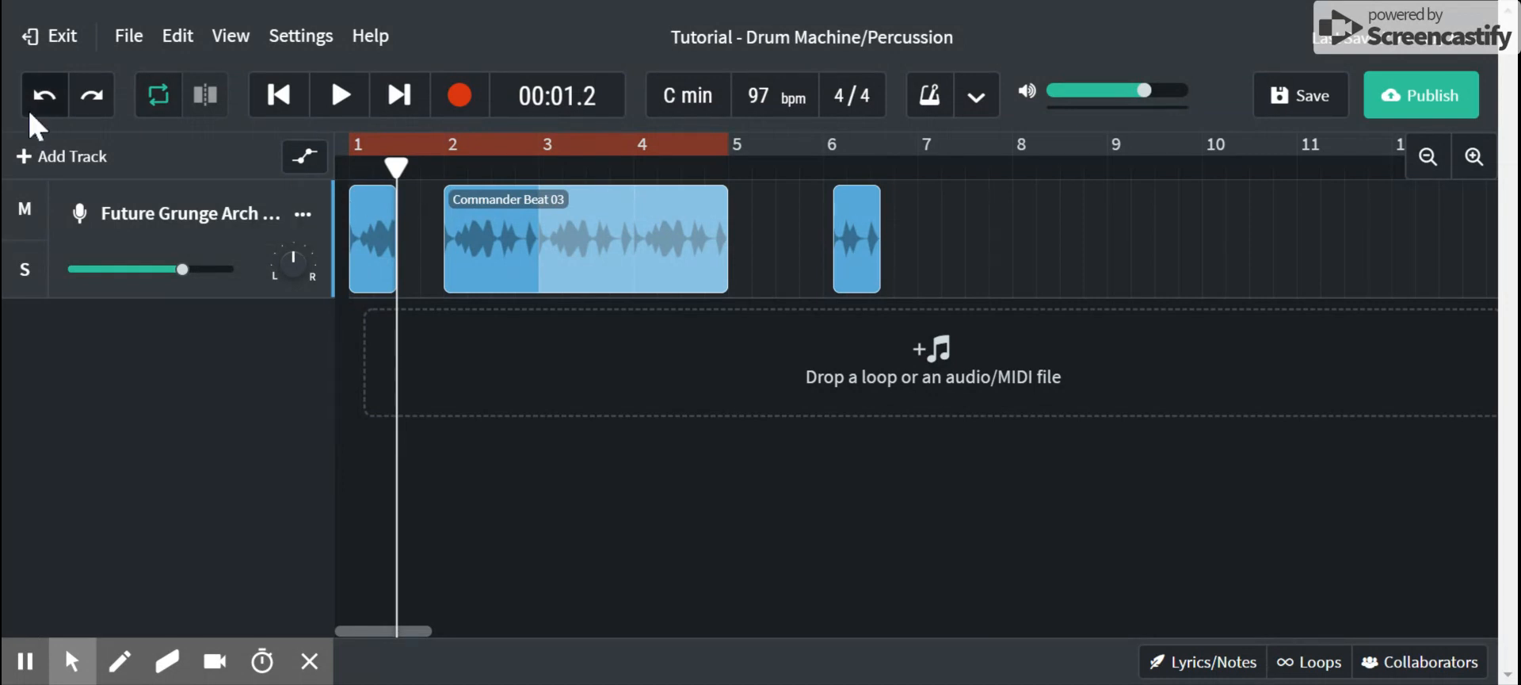
click(33, 106)
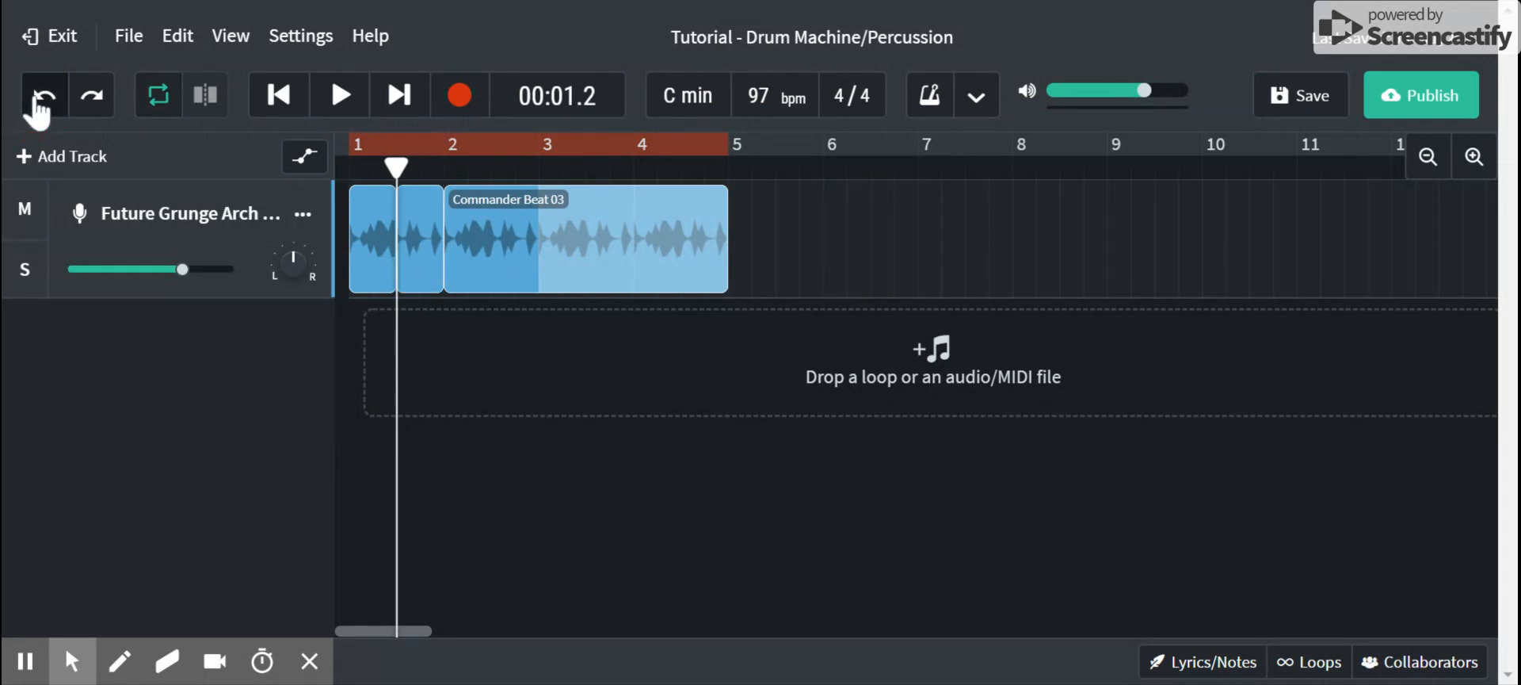
click(36, 106)
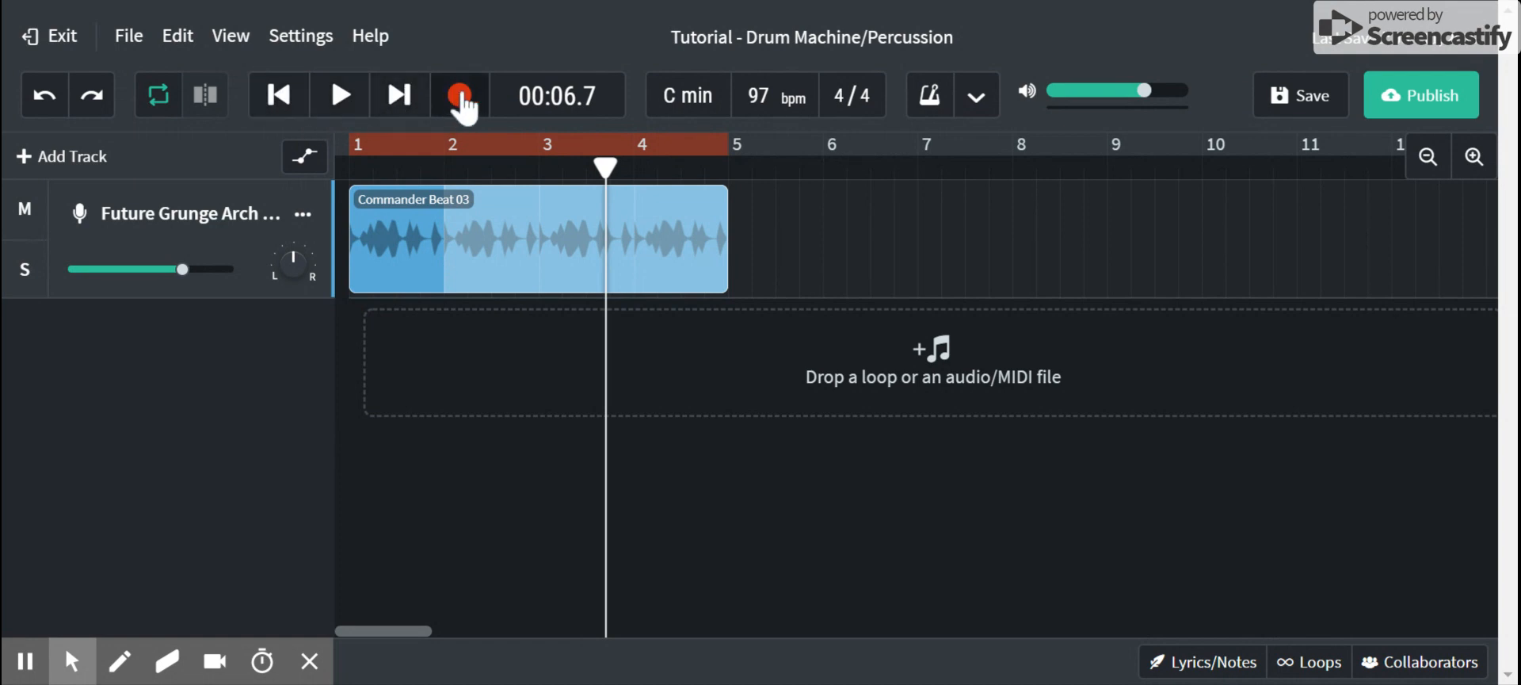
Move the playhead to the start of the project and on to just before bar 4
drag(588, 168, 315, 192)
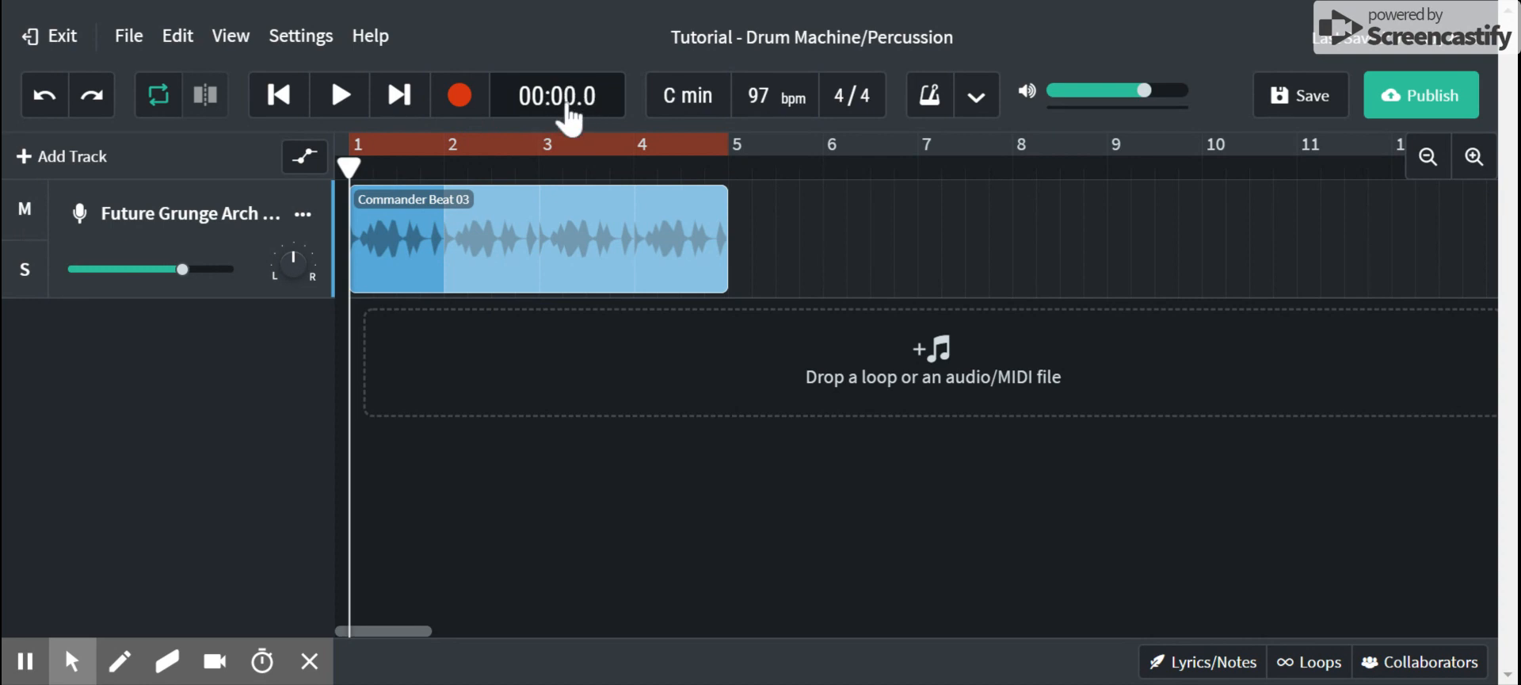
drag(349, 166, 633, 168)
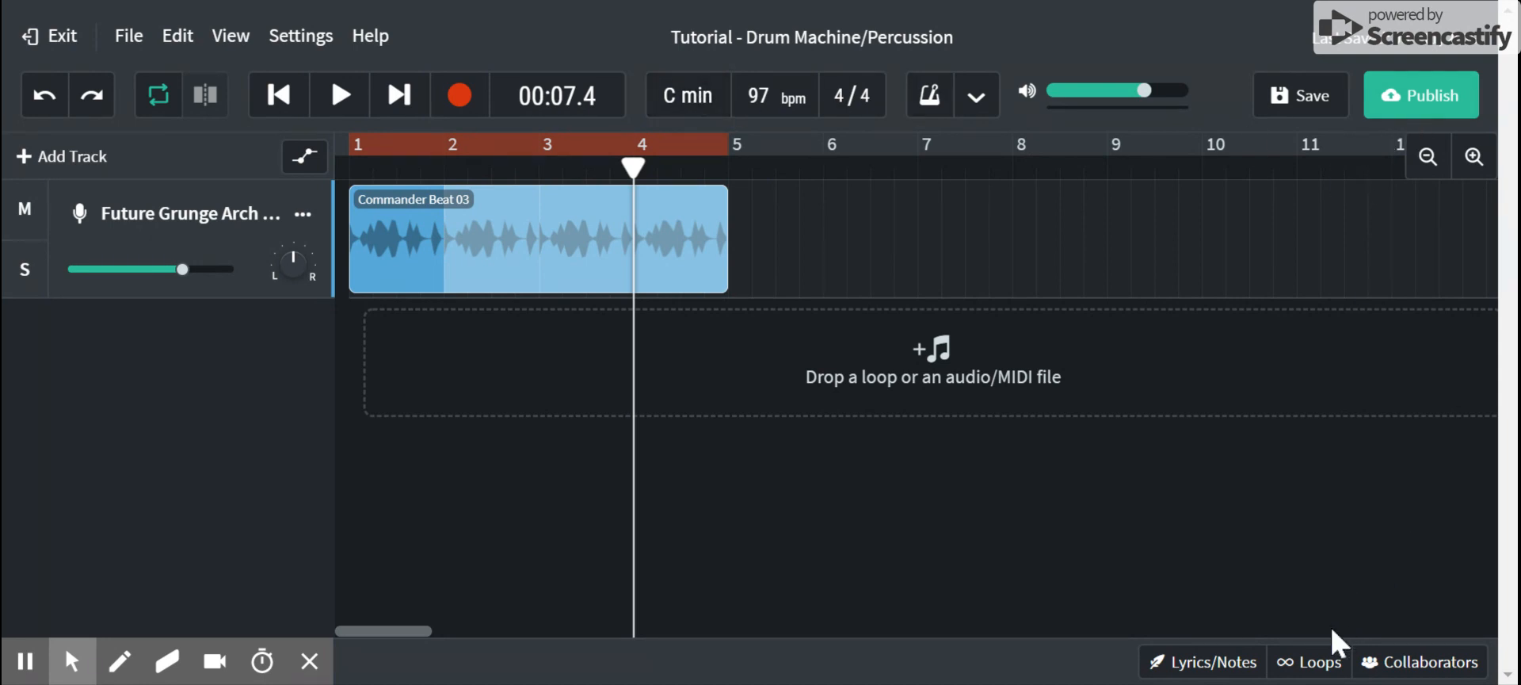
Preview the Chem Brothers Chord 01 loop from the Acid Hip Hop pack and place it on a new track at bar 1
click(1314, 672)
scroll(1236, 435, down, 5)
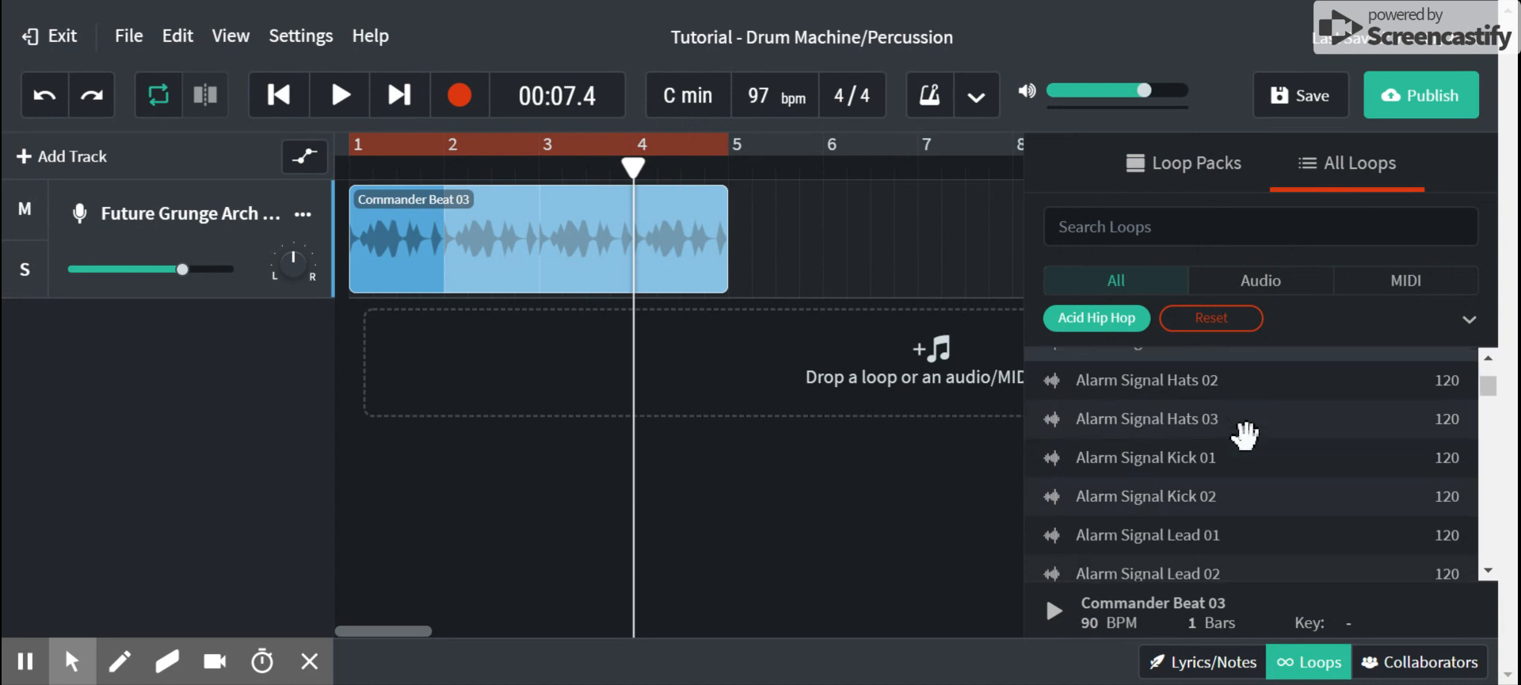
scroll(1247, 433, down, 3)
scroll(1250, 492, up, 1)
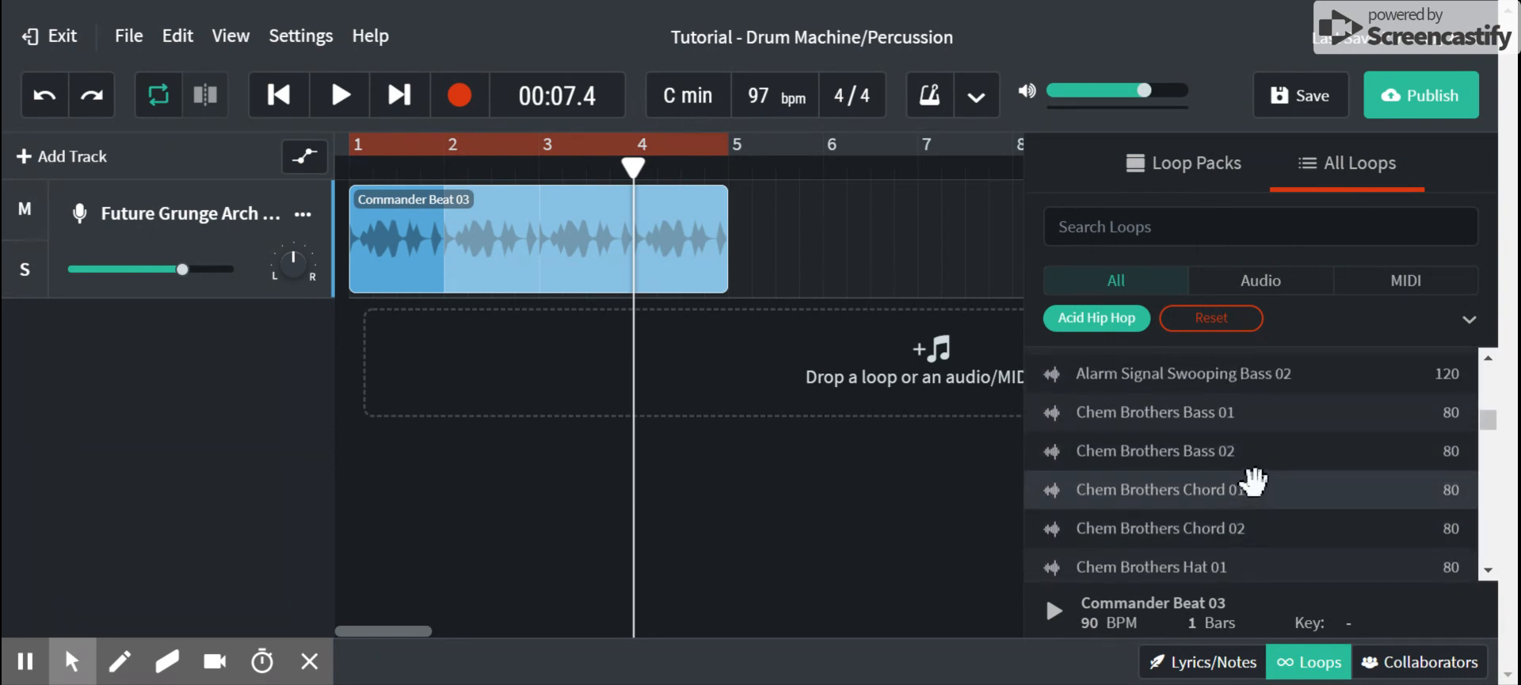
click(1253, 480)
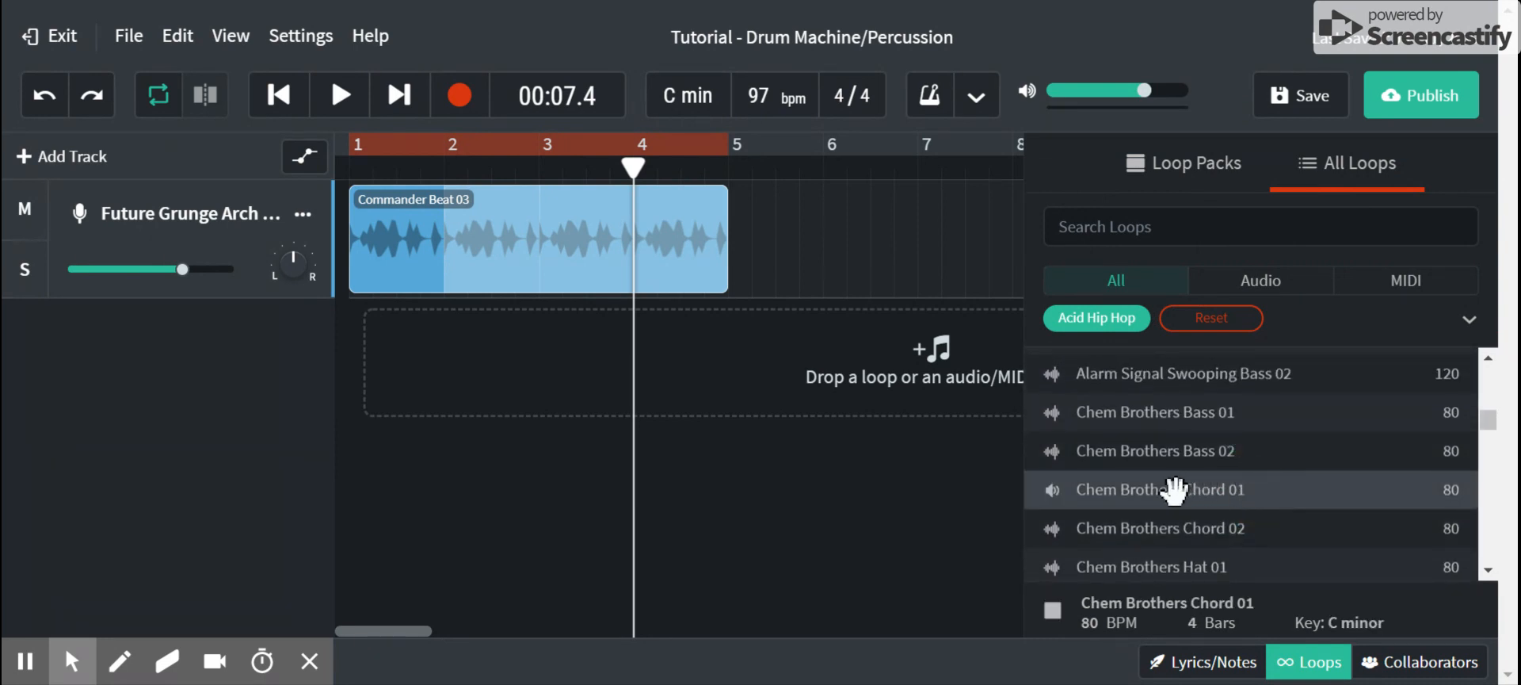
drag(1087, 475, 383, 349)
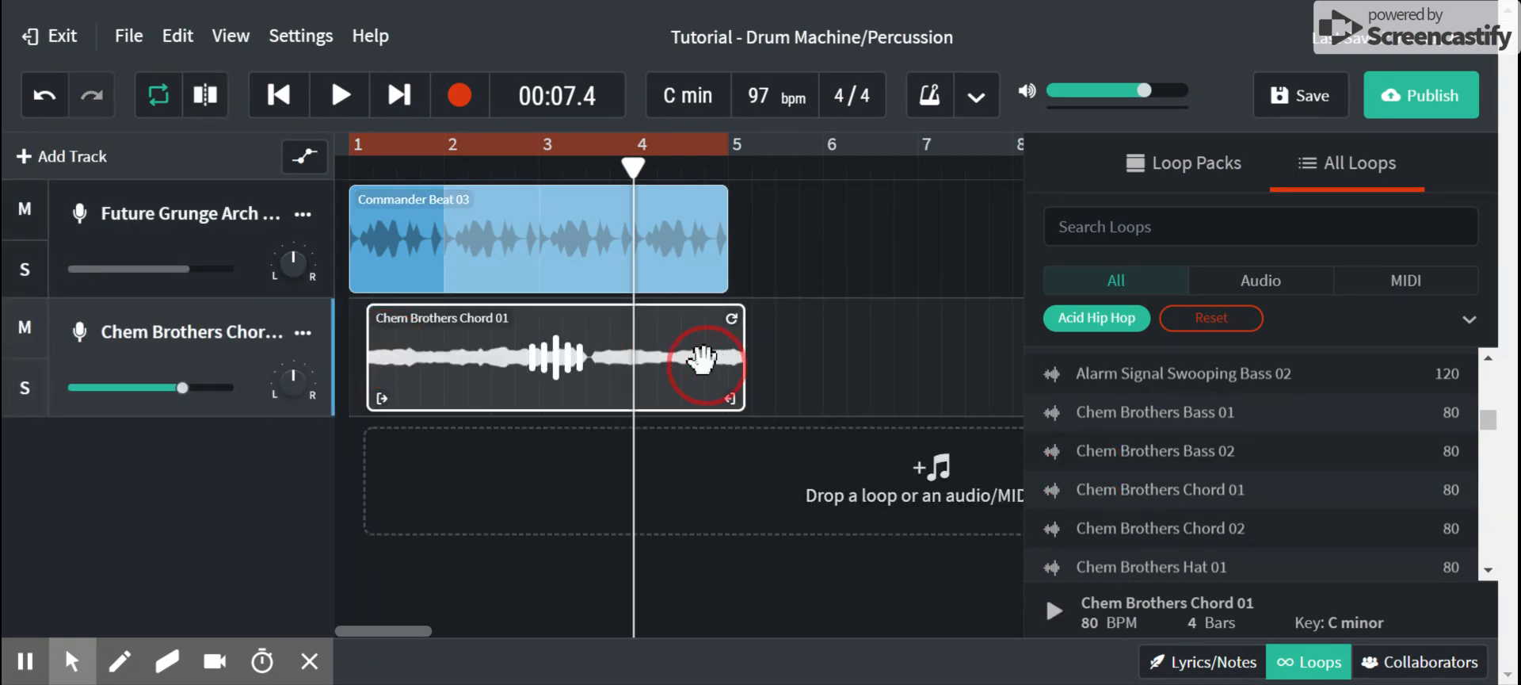
drag(555, 333, 541, 334)
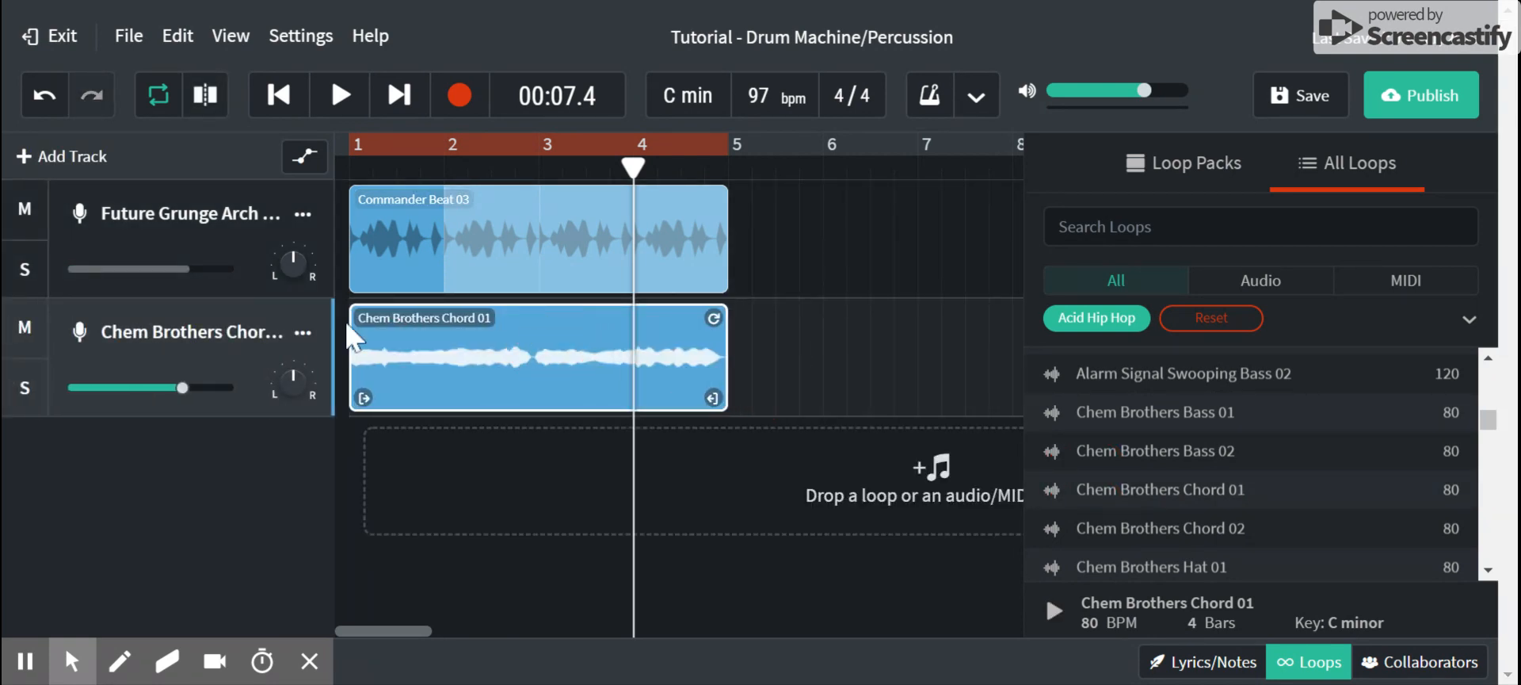
Play the Chem Brothers Chord 01 track soloed, and release the solo to hear both tracks together
click(22, 388)
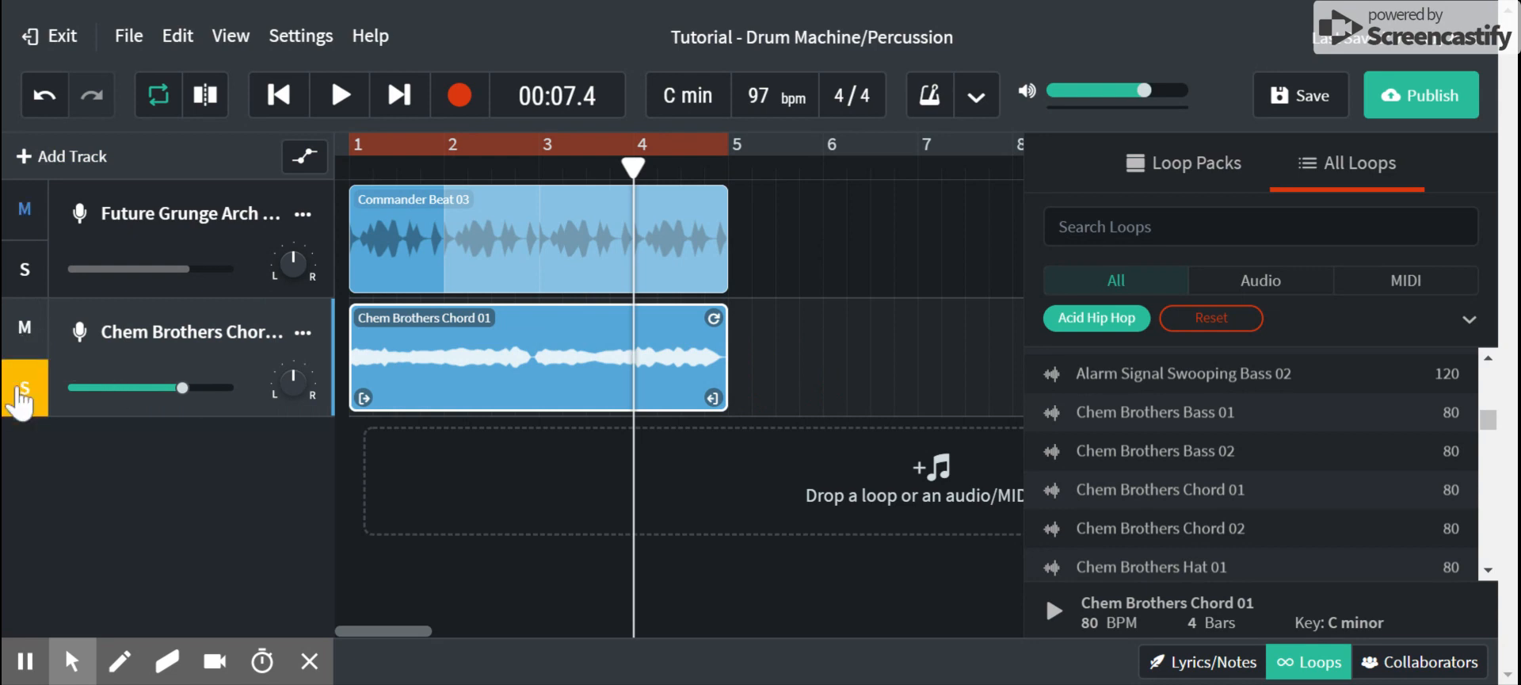
key(space)
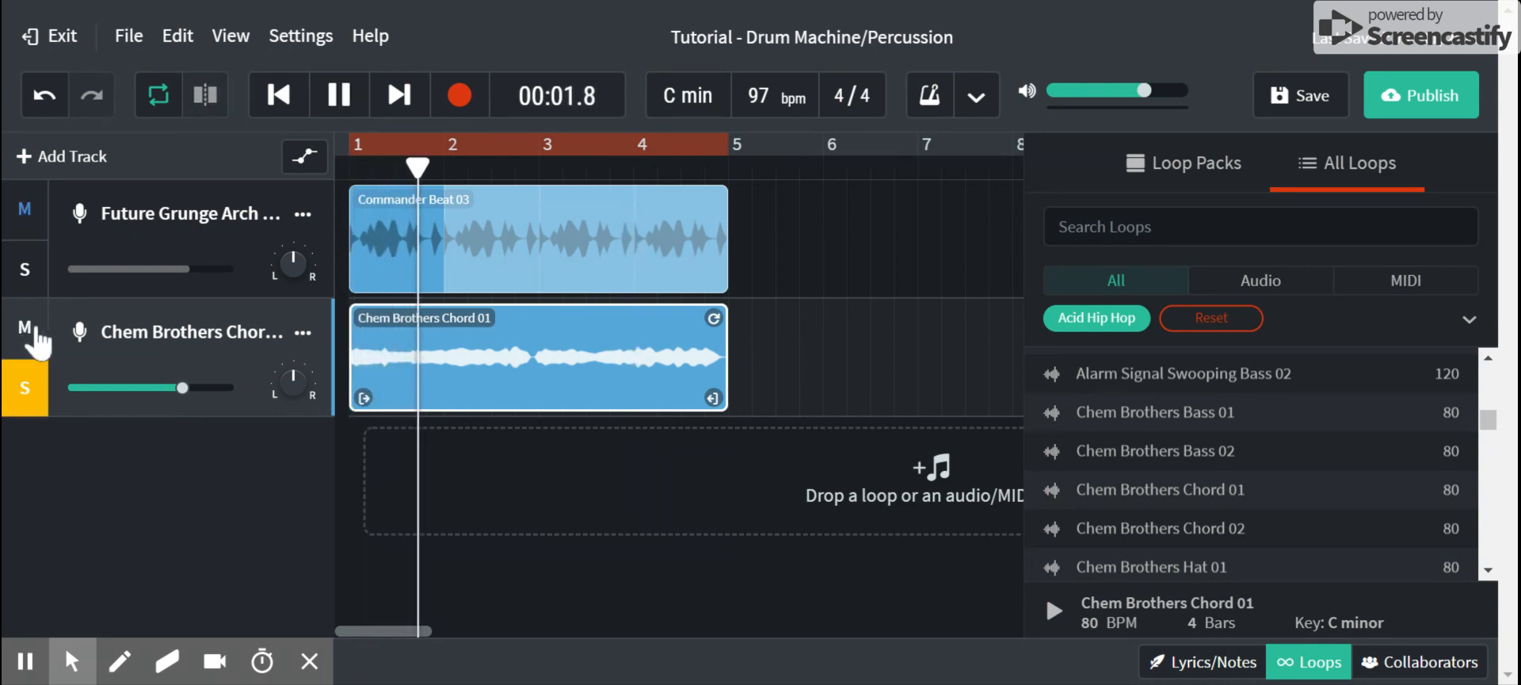
key(space)
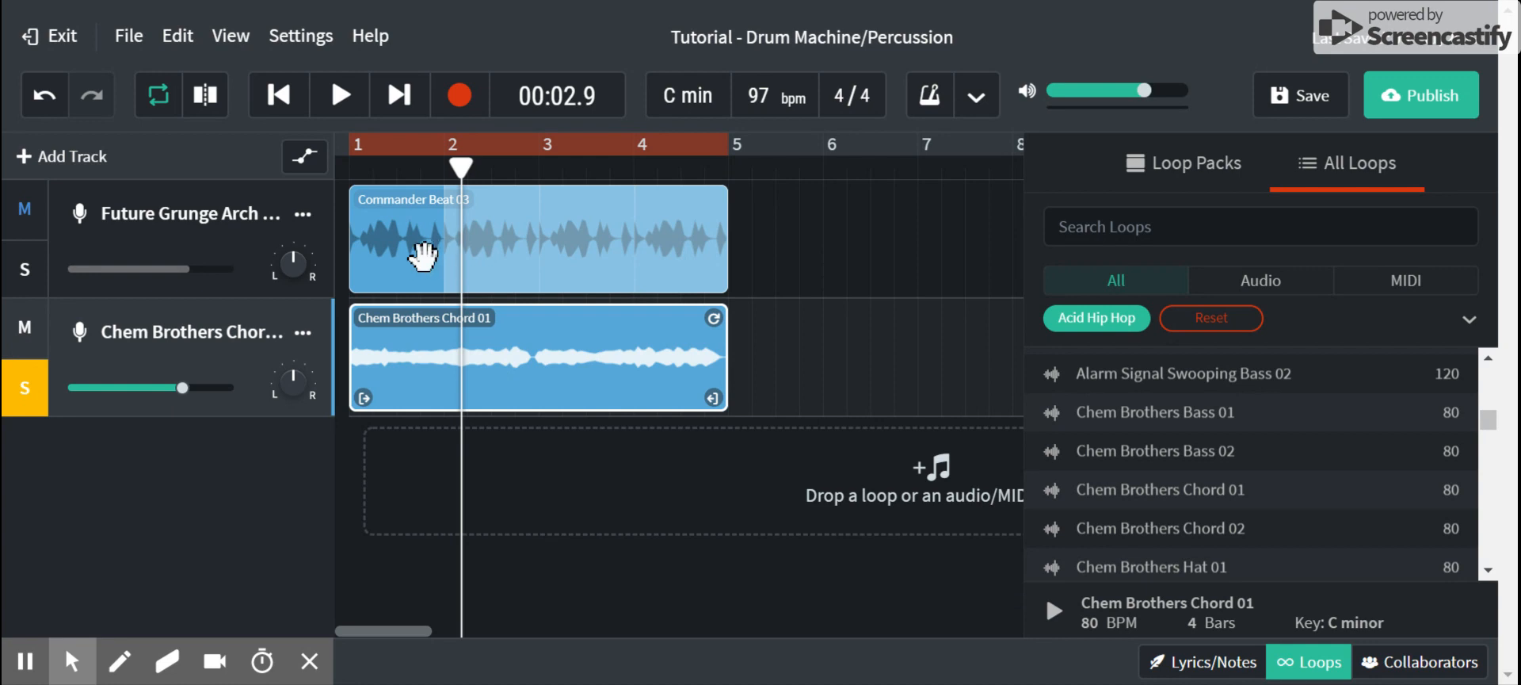
key(space)
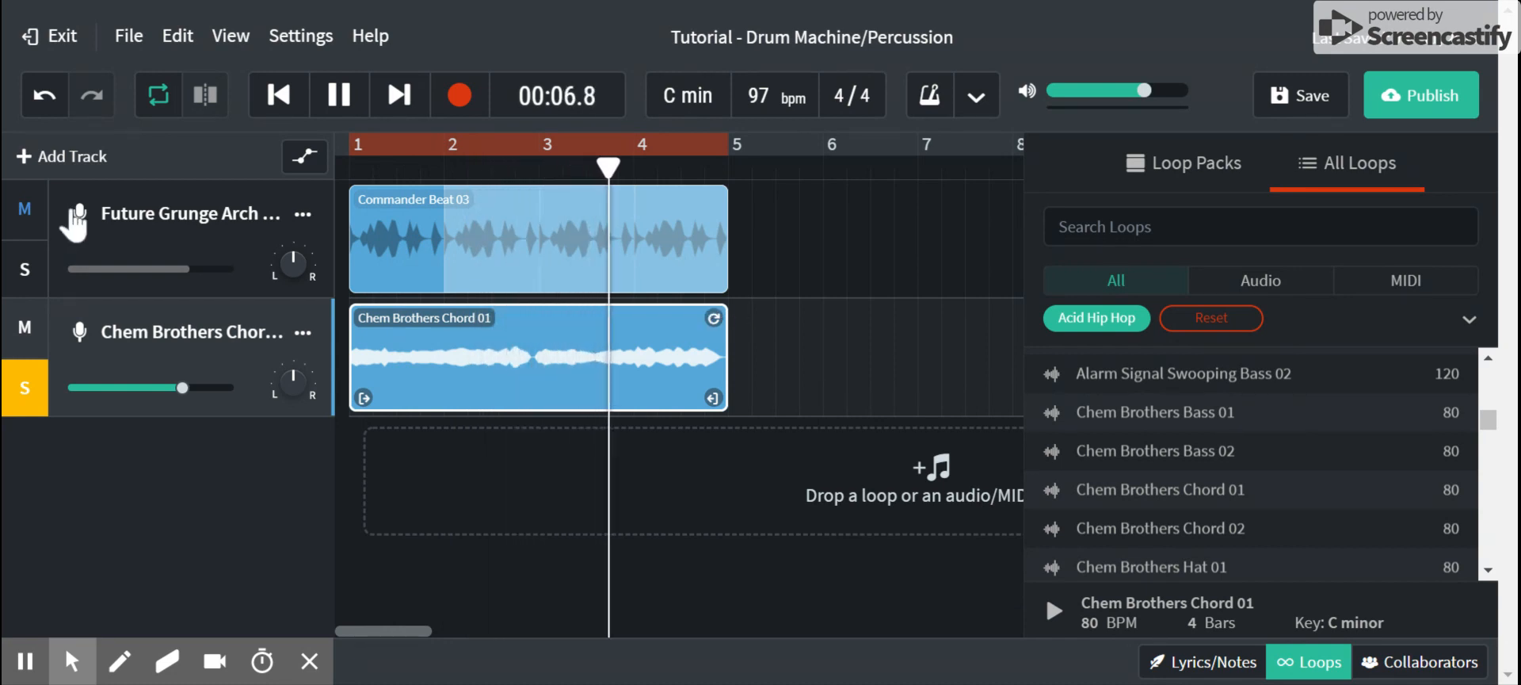
click(26, 396)
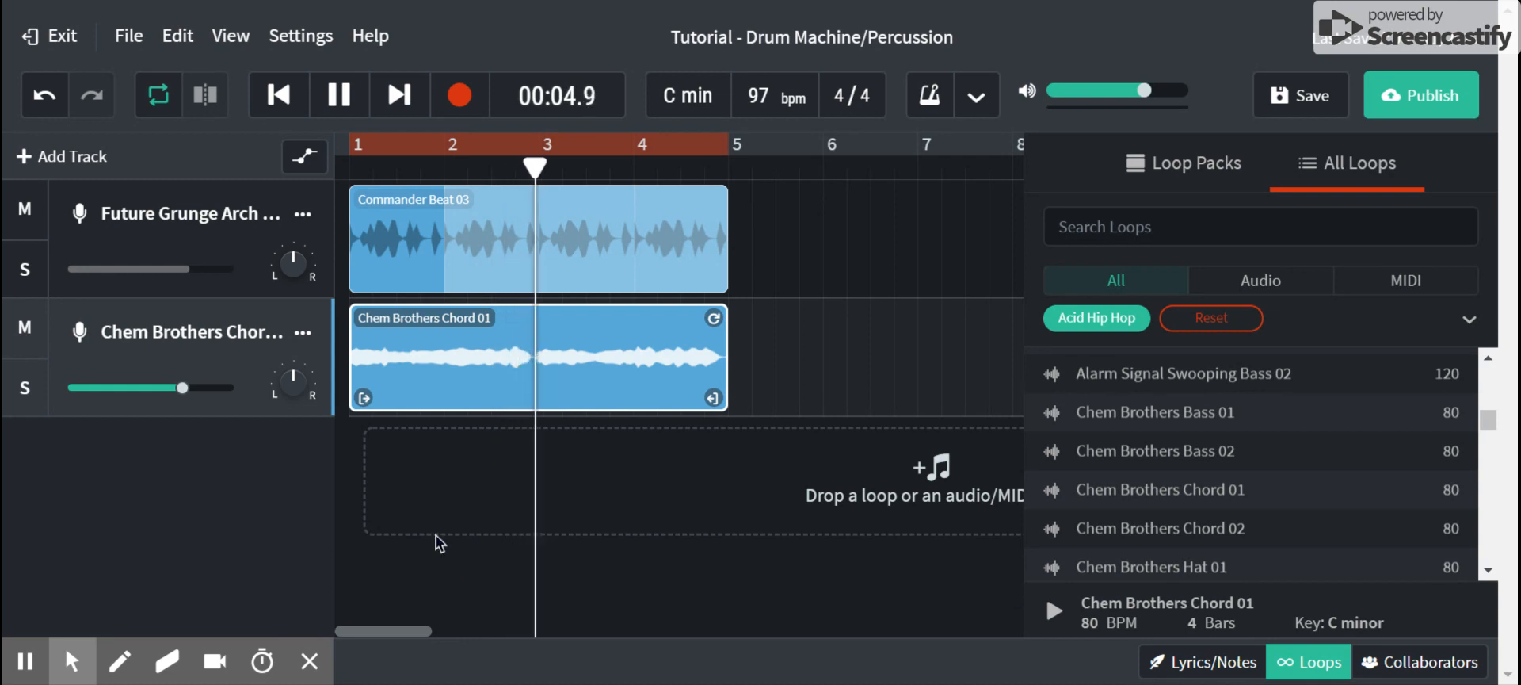
key(space)
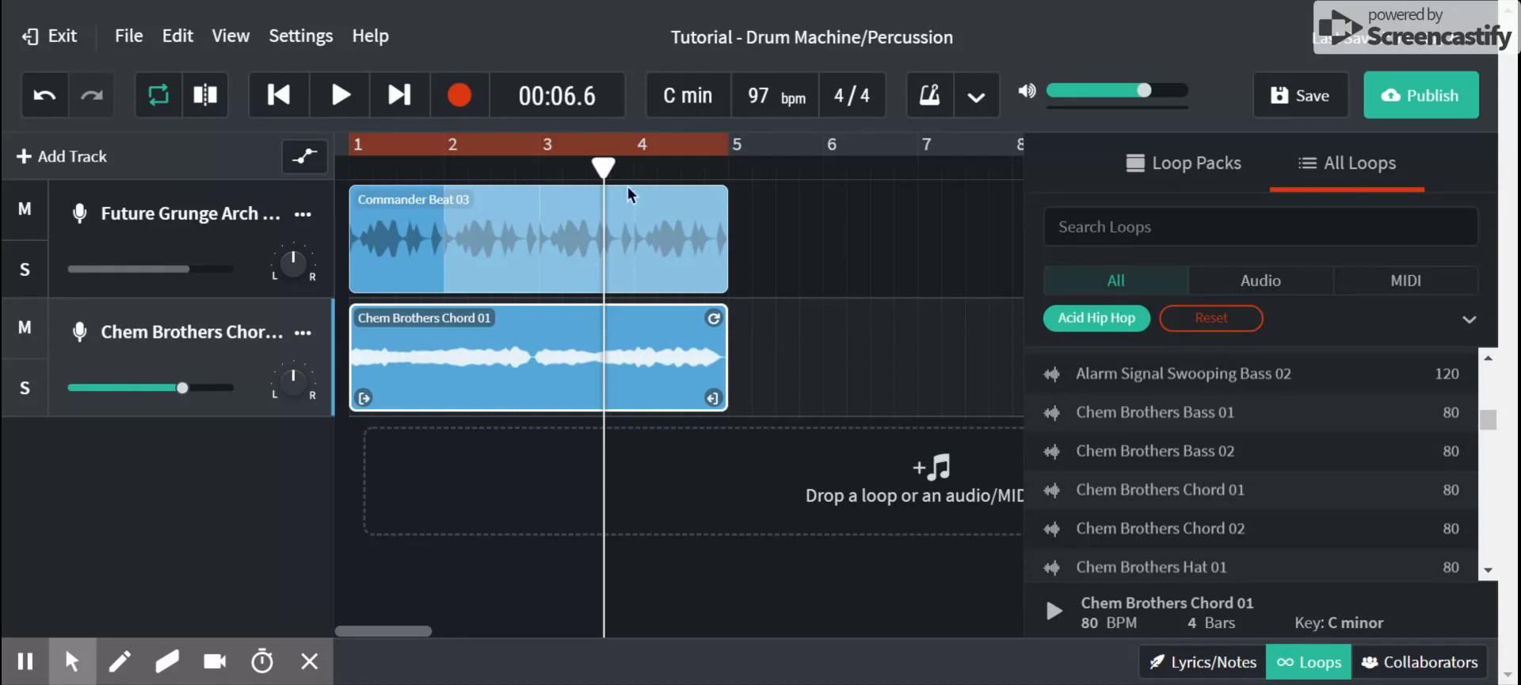
Change the project key to B minor and adjust the existing regions to the new key
click(689, 111)
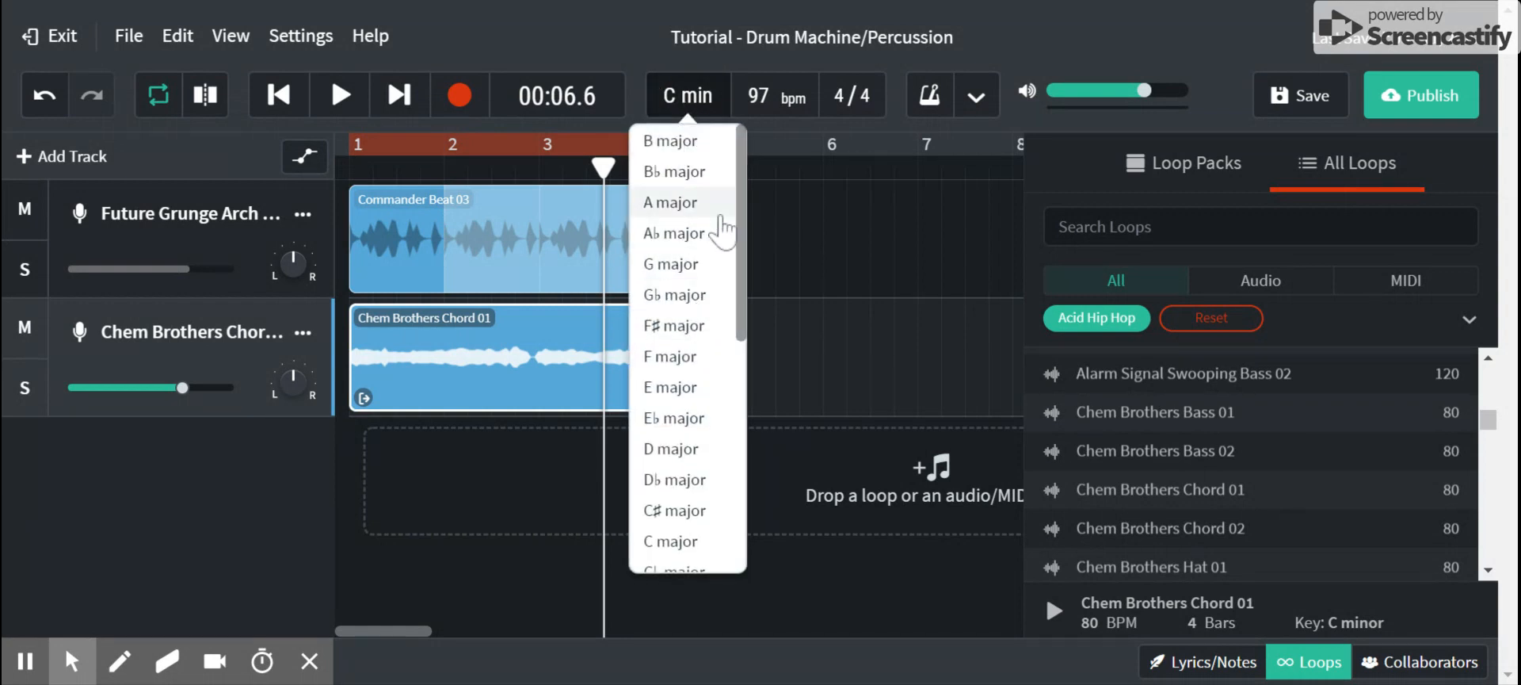
mouse_move(743, 186)
mouse_down()
mouse_move(750, 465)
mouse_move(725, 205)
mouse_up()
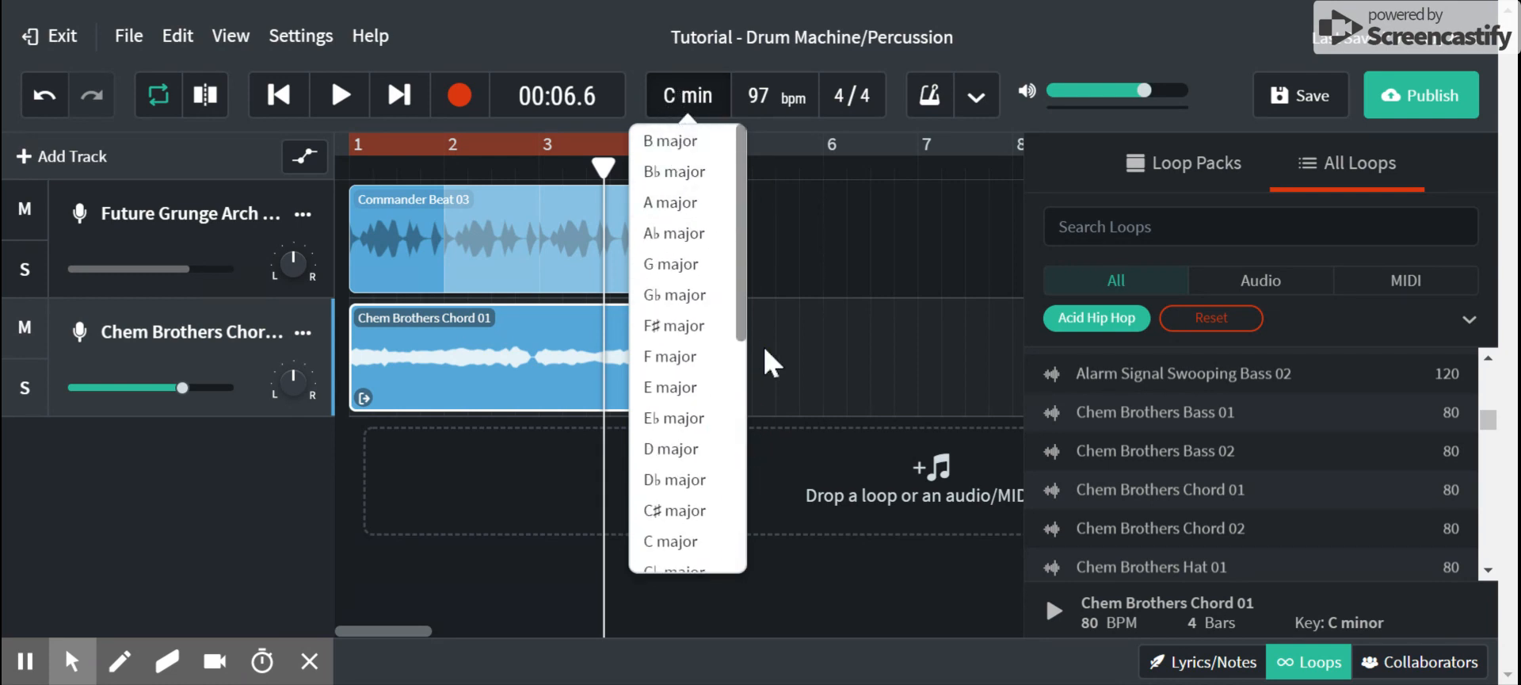
scroll(701, 293, down, 3)
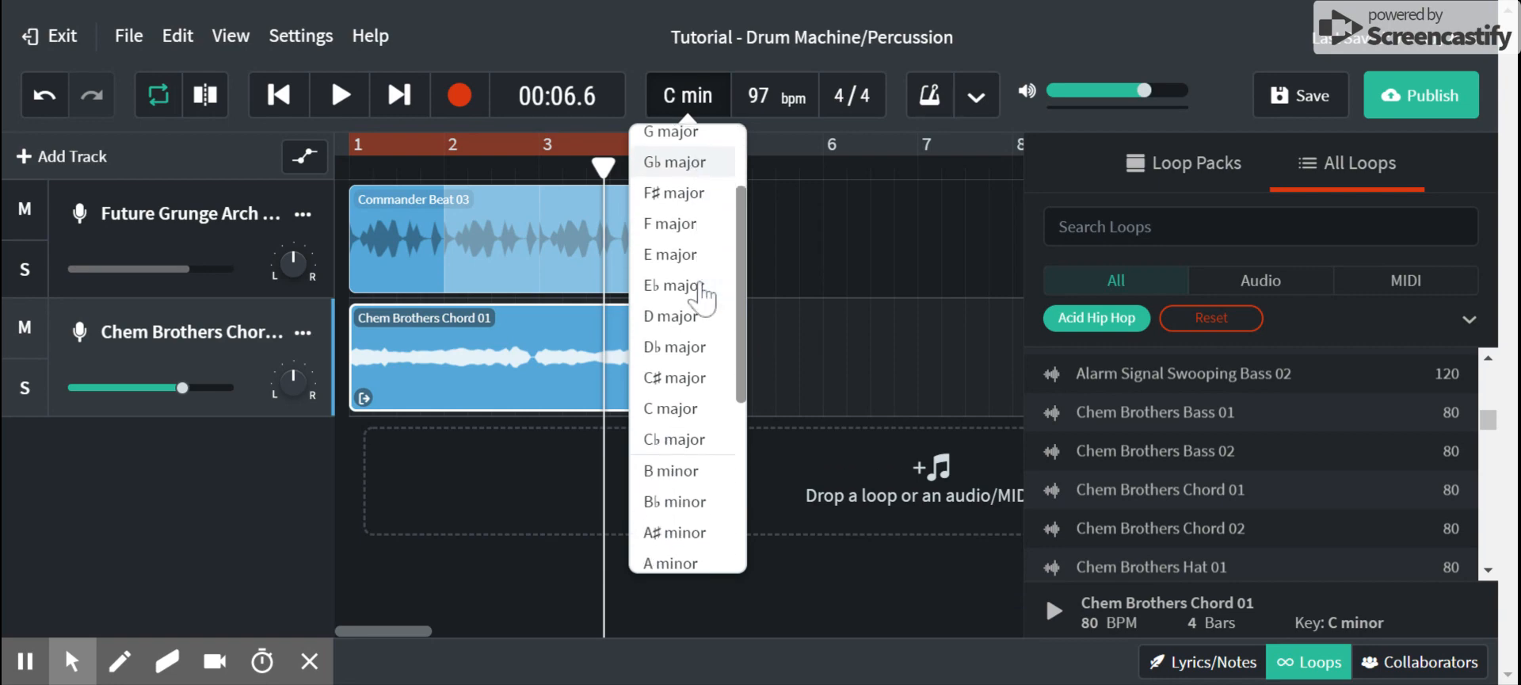
scroll(701, 288, down, 1)
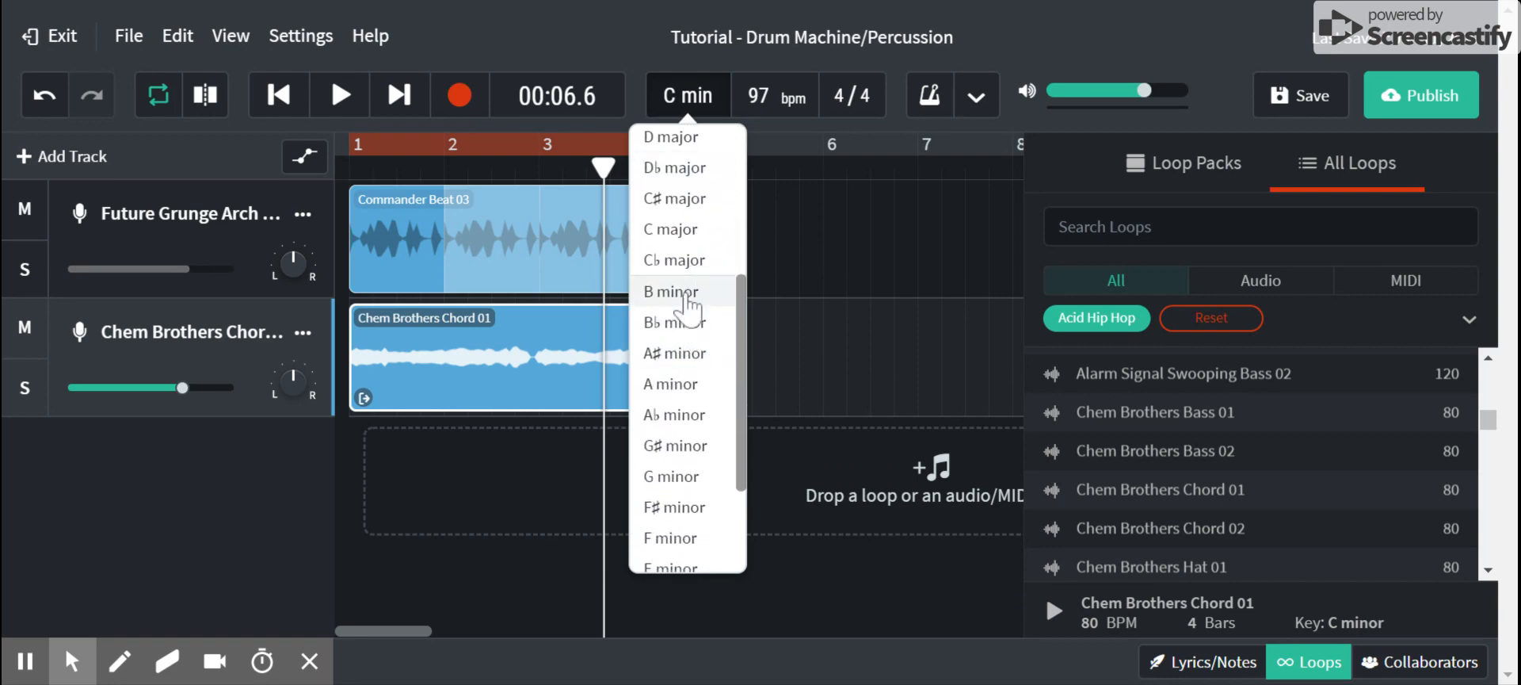
click(686, 298)
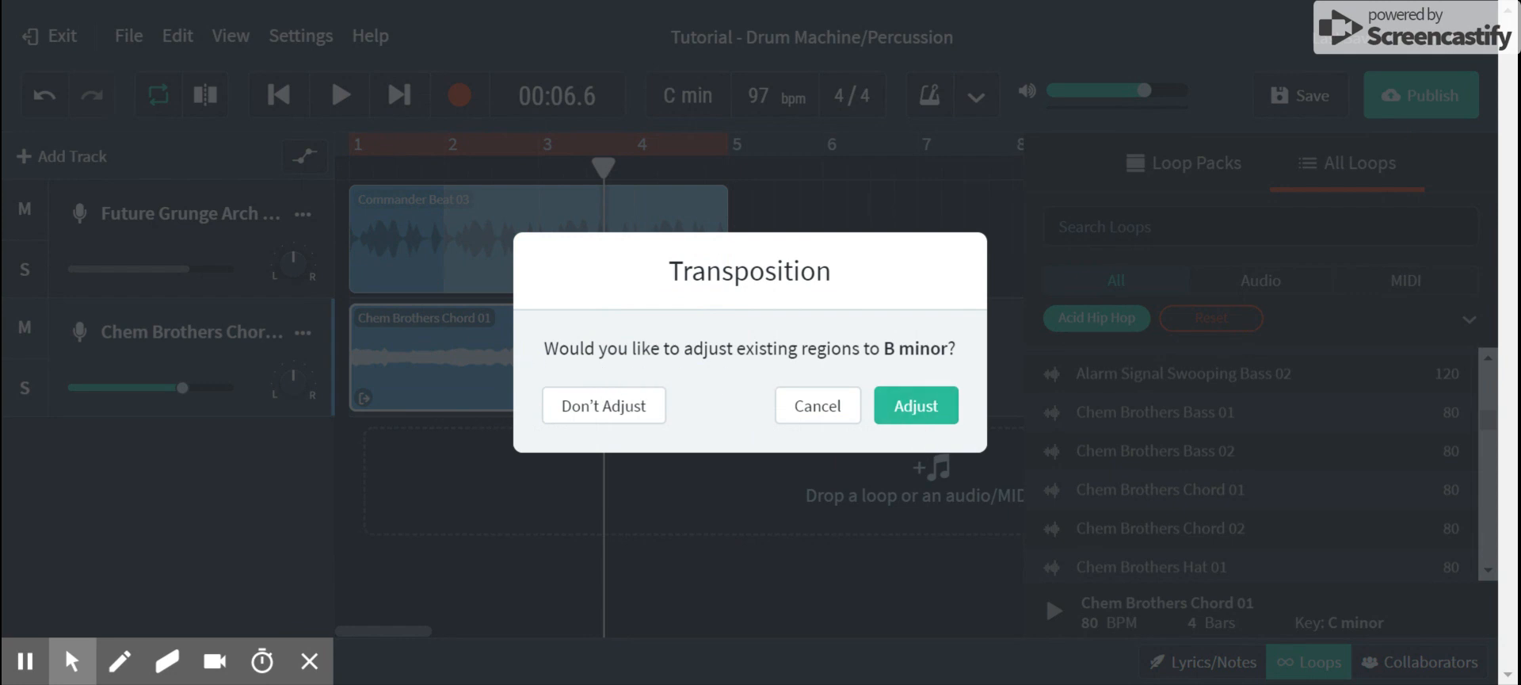
click(913, 406)
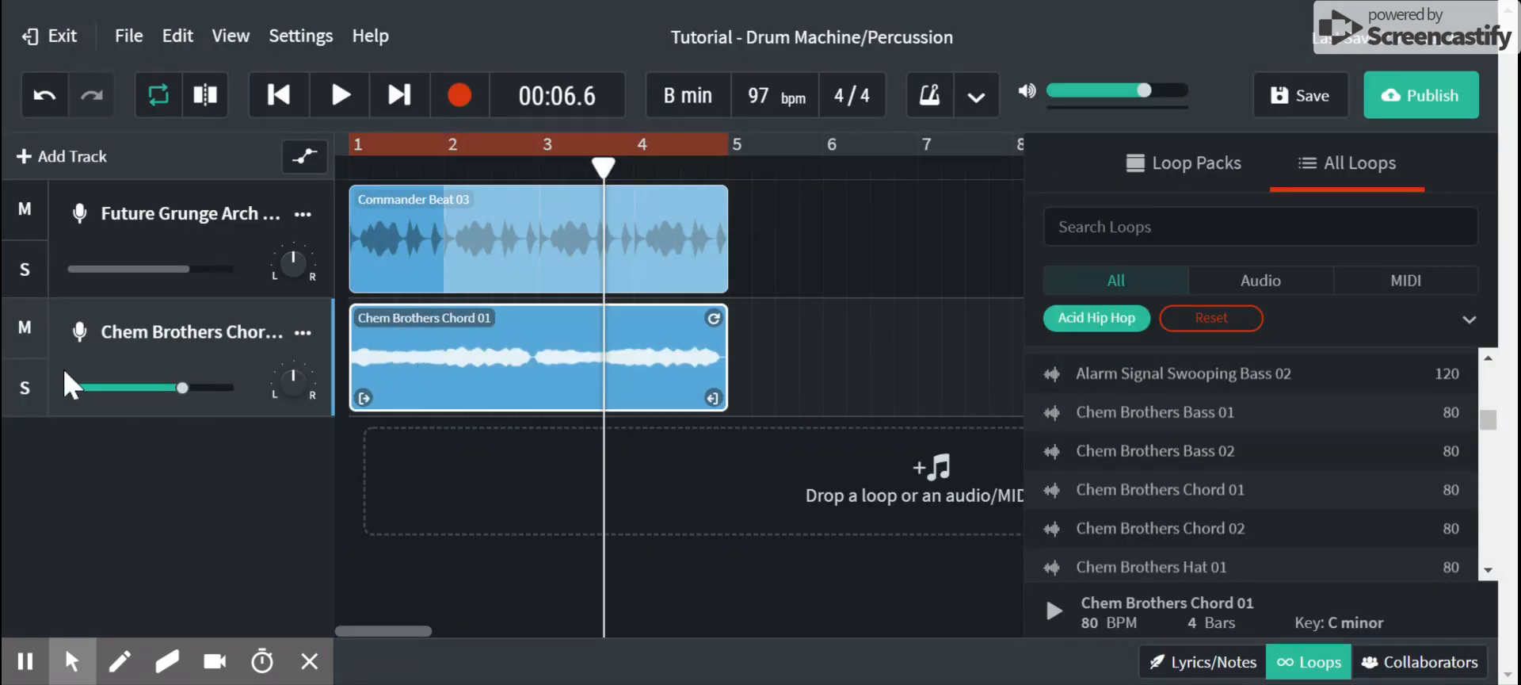
Solo the transposed Chem Brothers Chord 01 track and play it from the start of the project
click(25, 386)
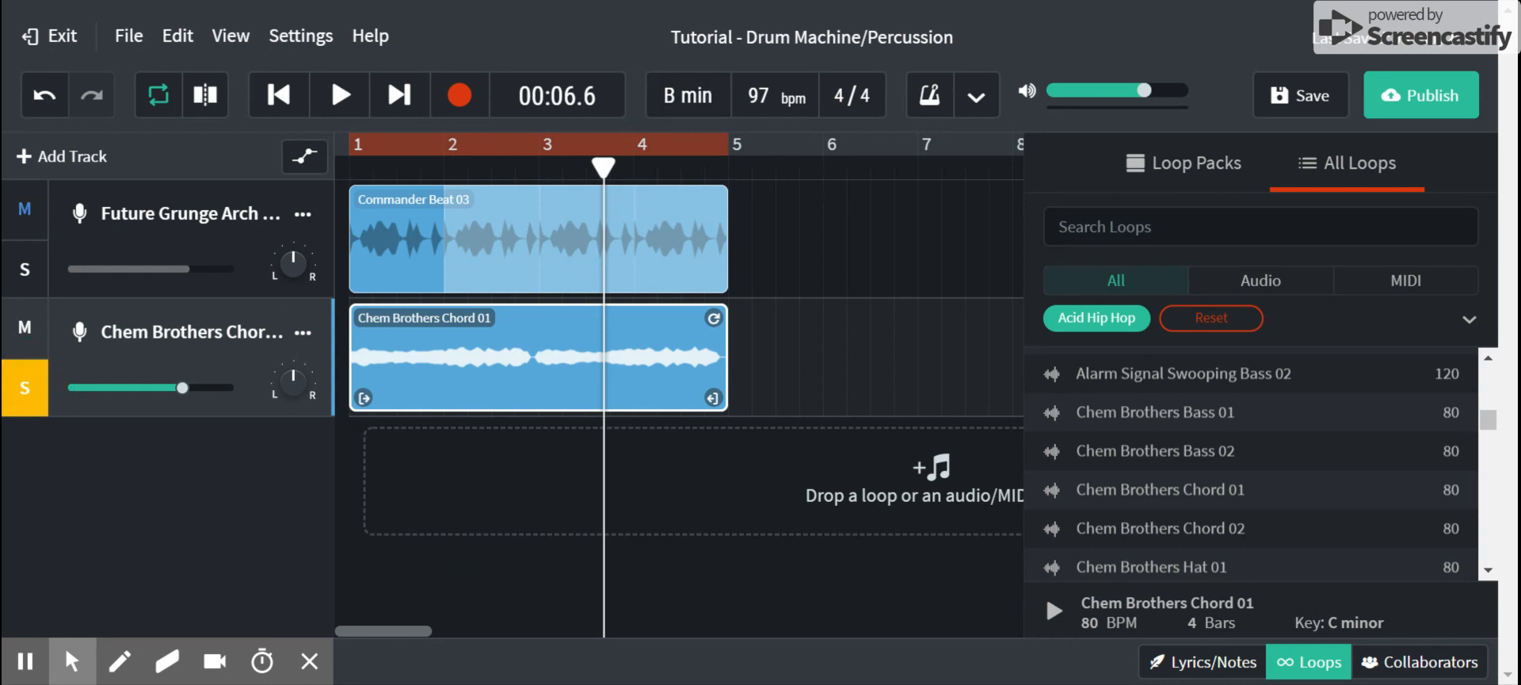
click(281, 94)
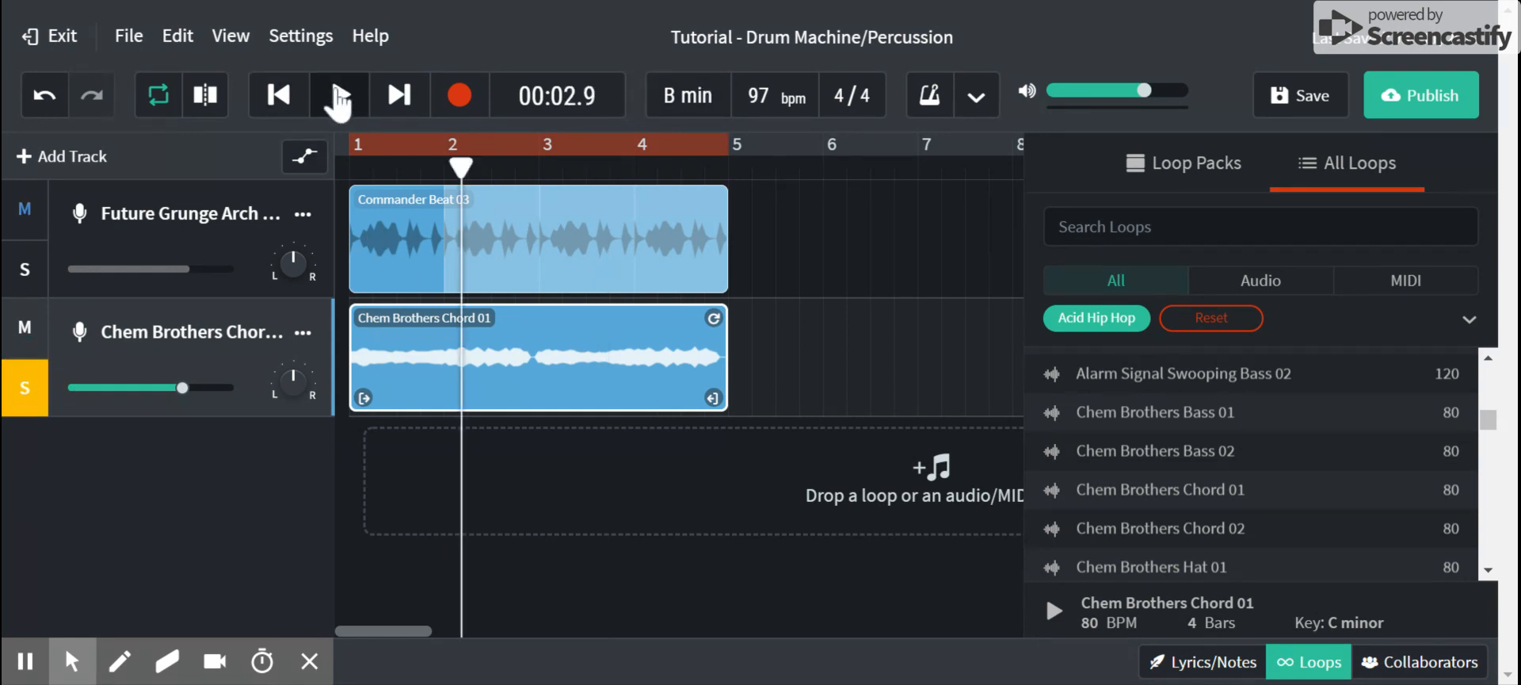
click(279, 93)
click(321, 95)
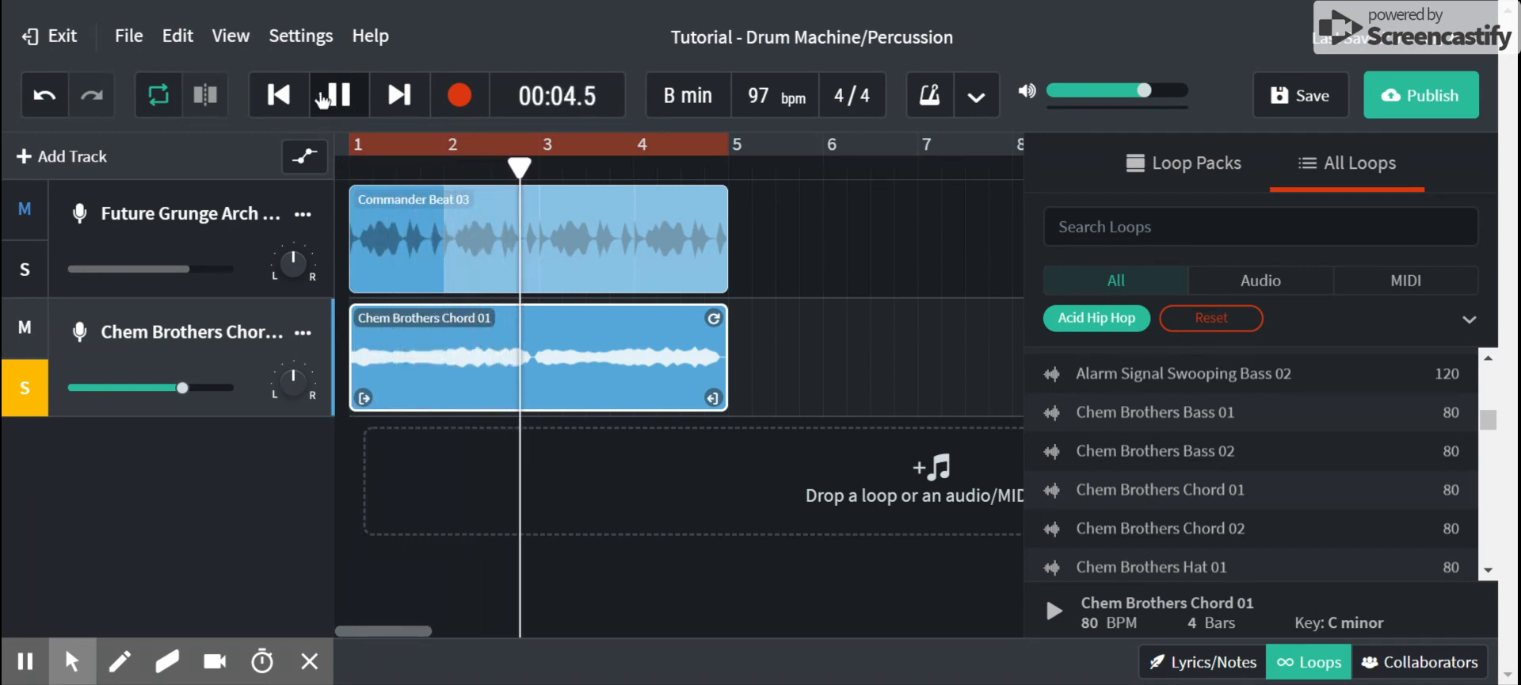
Undo the key change to B minor and play the soloed Chem Brothers Chord 01 track from the start
click(323, 96)
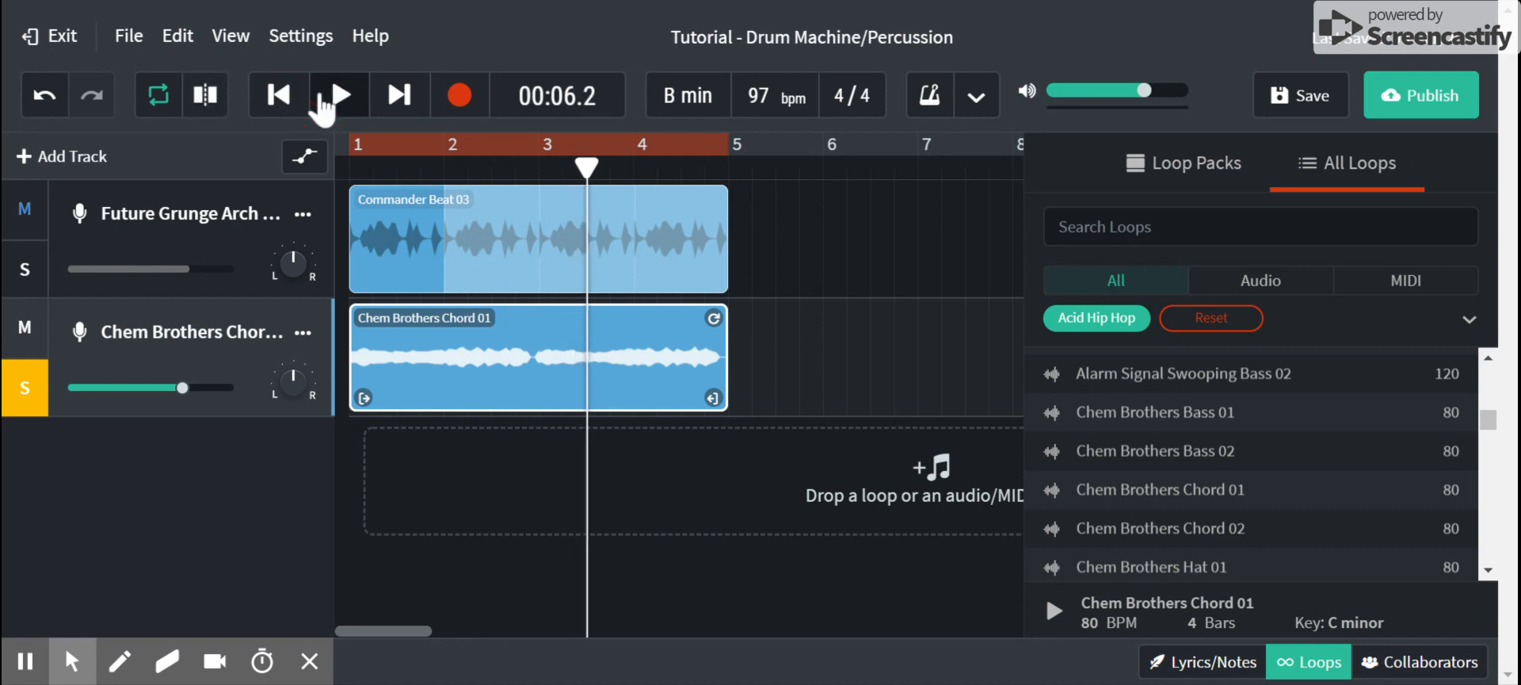
click(43, 95)
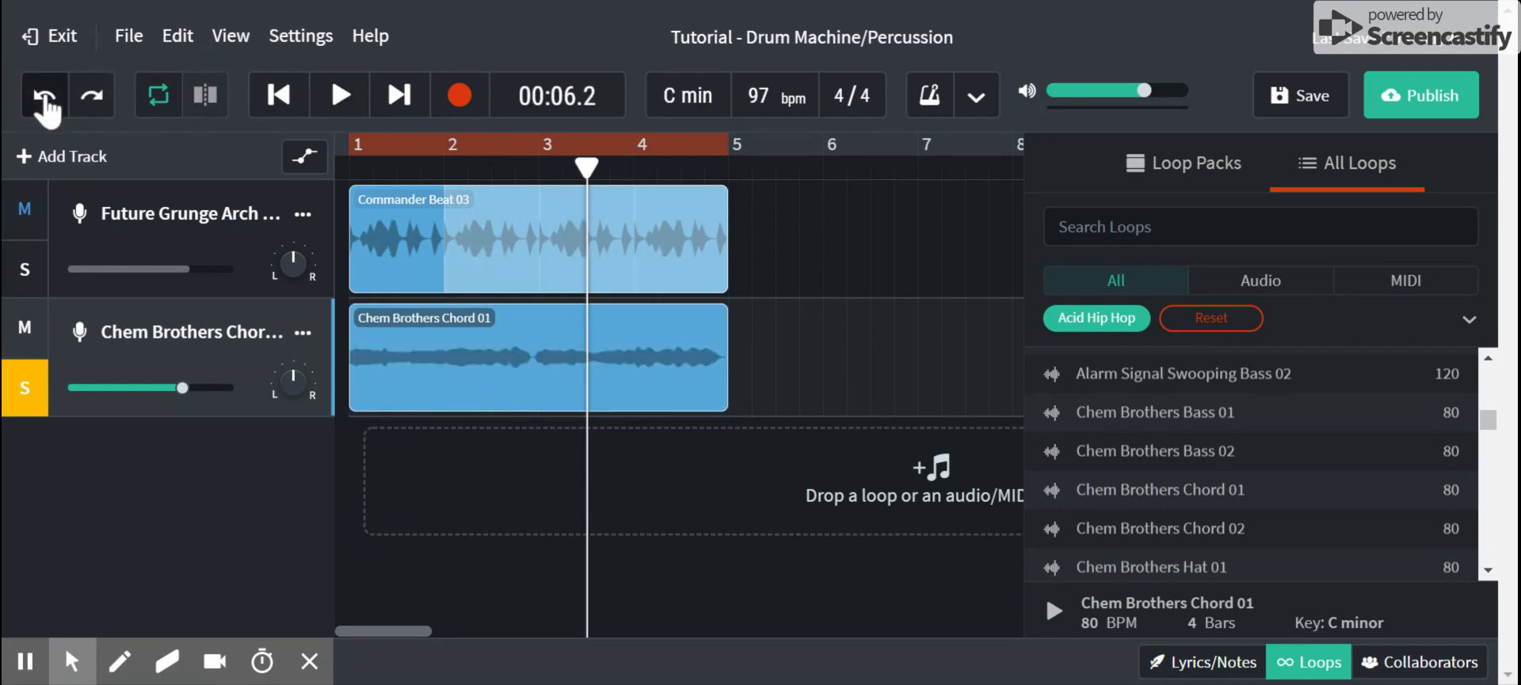
click(278, 96)
click(340, 97)
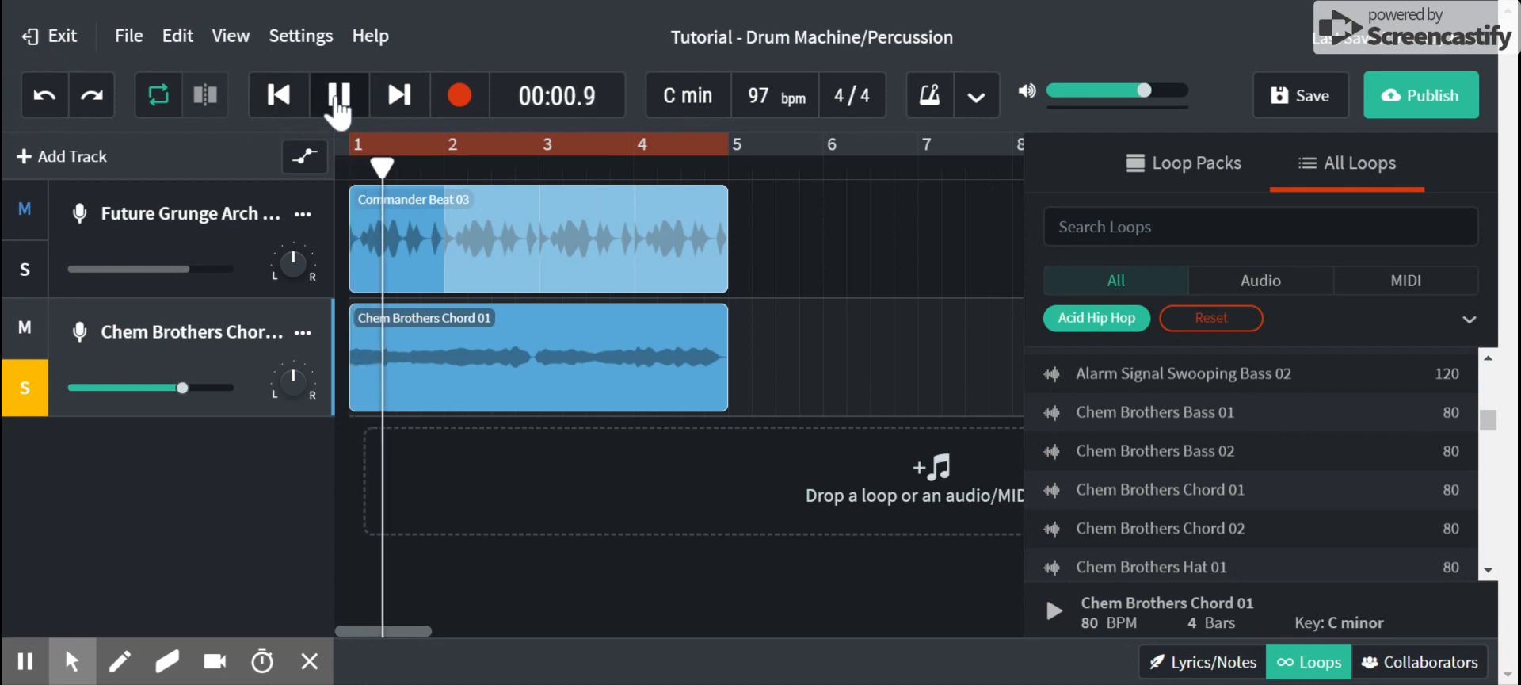
click(339, 97)
Look through the major and minor keys available for the project and leave the key unchanged
click(726, 120)
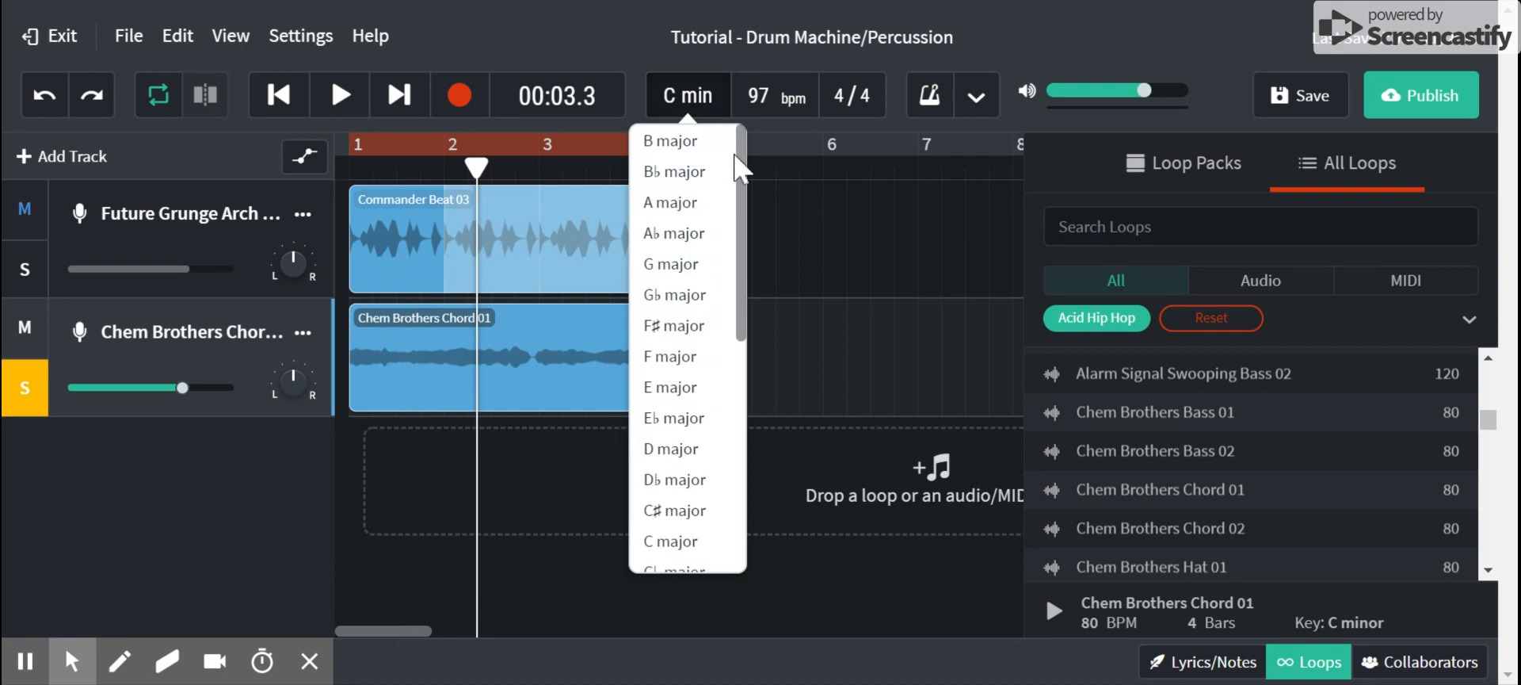
scroll(697, 328, down, 5)
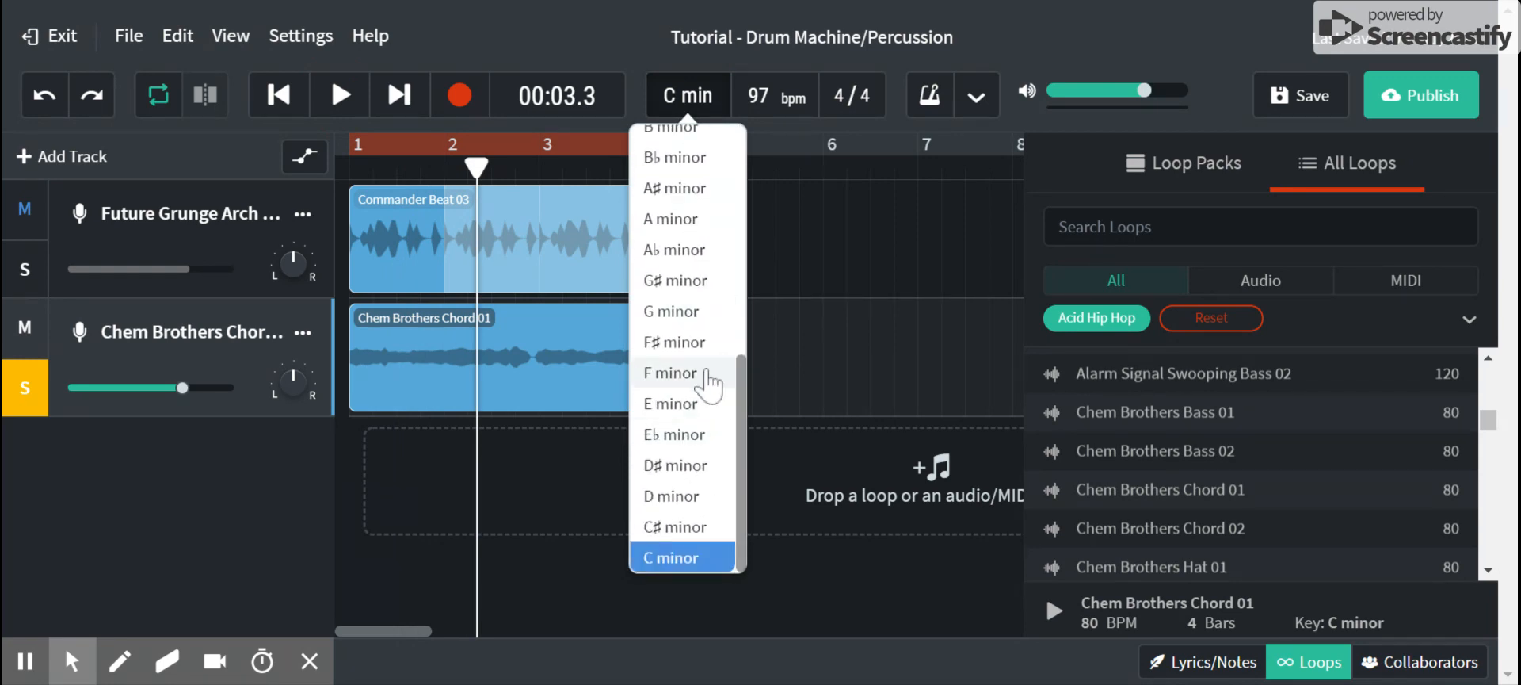
scroll(695, 206, up, 5)
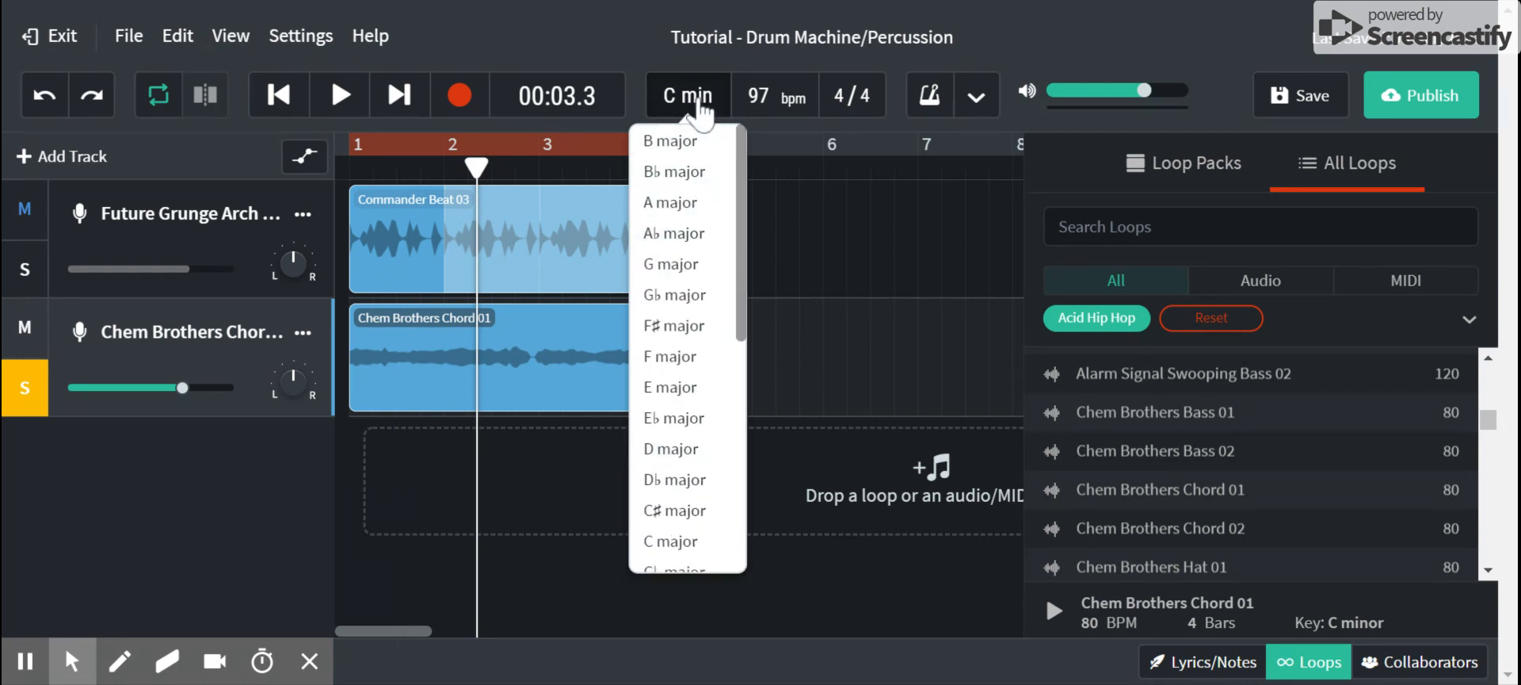
click(691, 97)
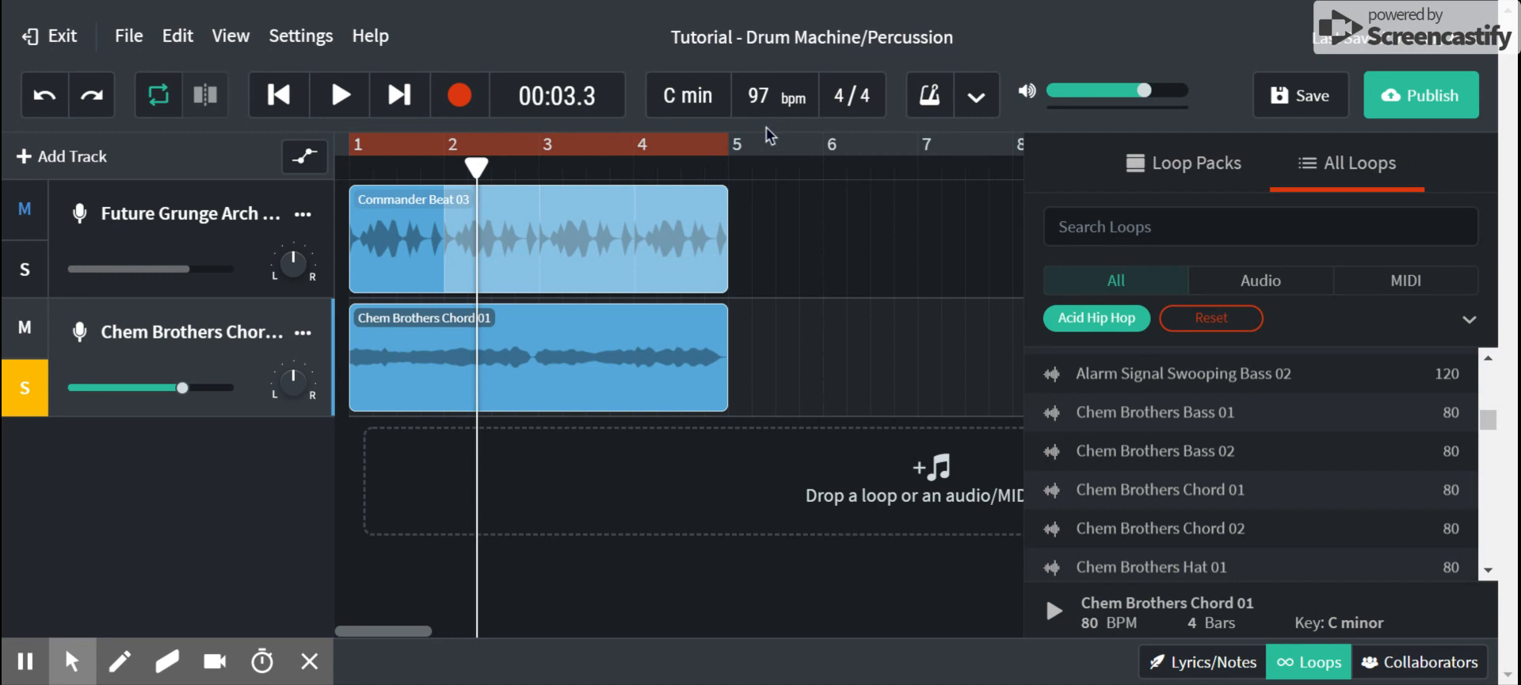
Disable looping and listen to the metronome alone from the empty part of the timeline just after bar 5
click(766, 164)
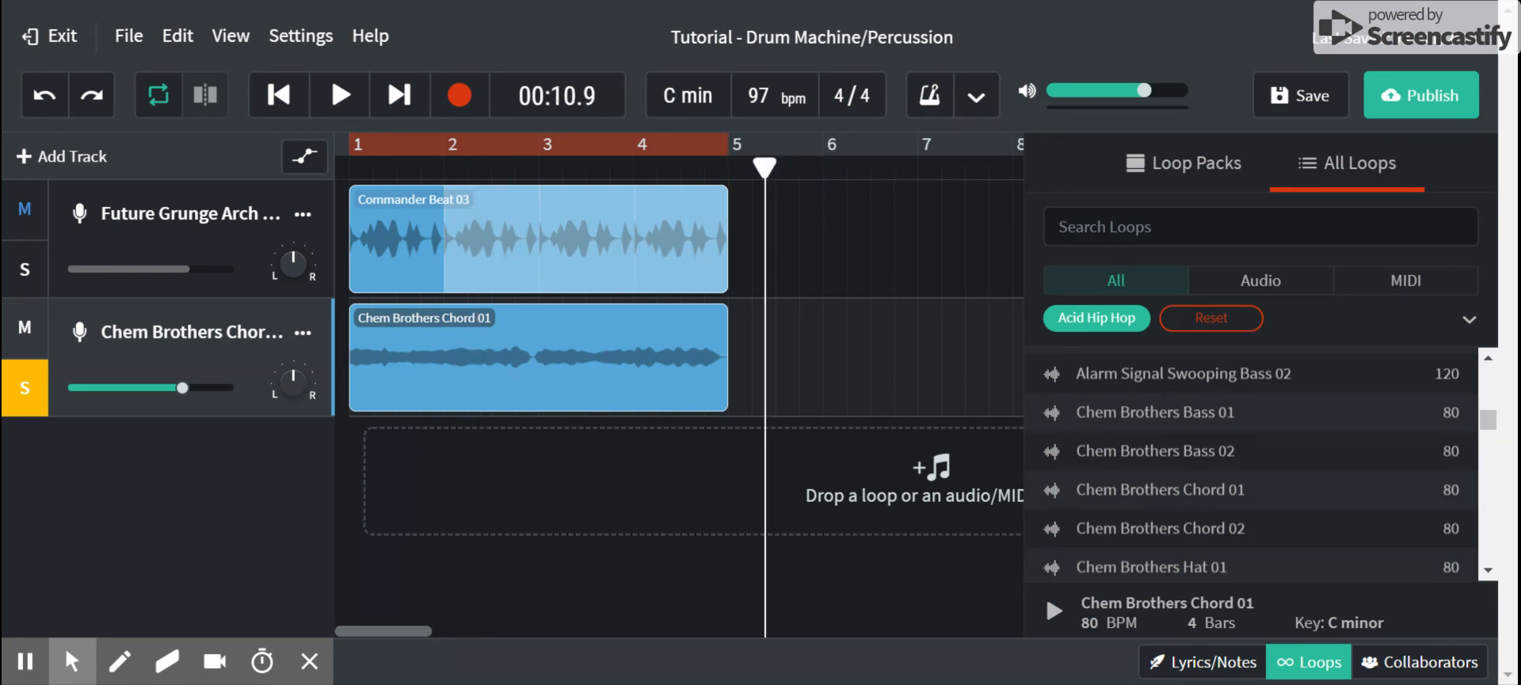
click(159, 95)
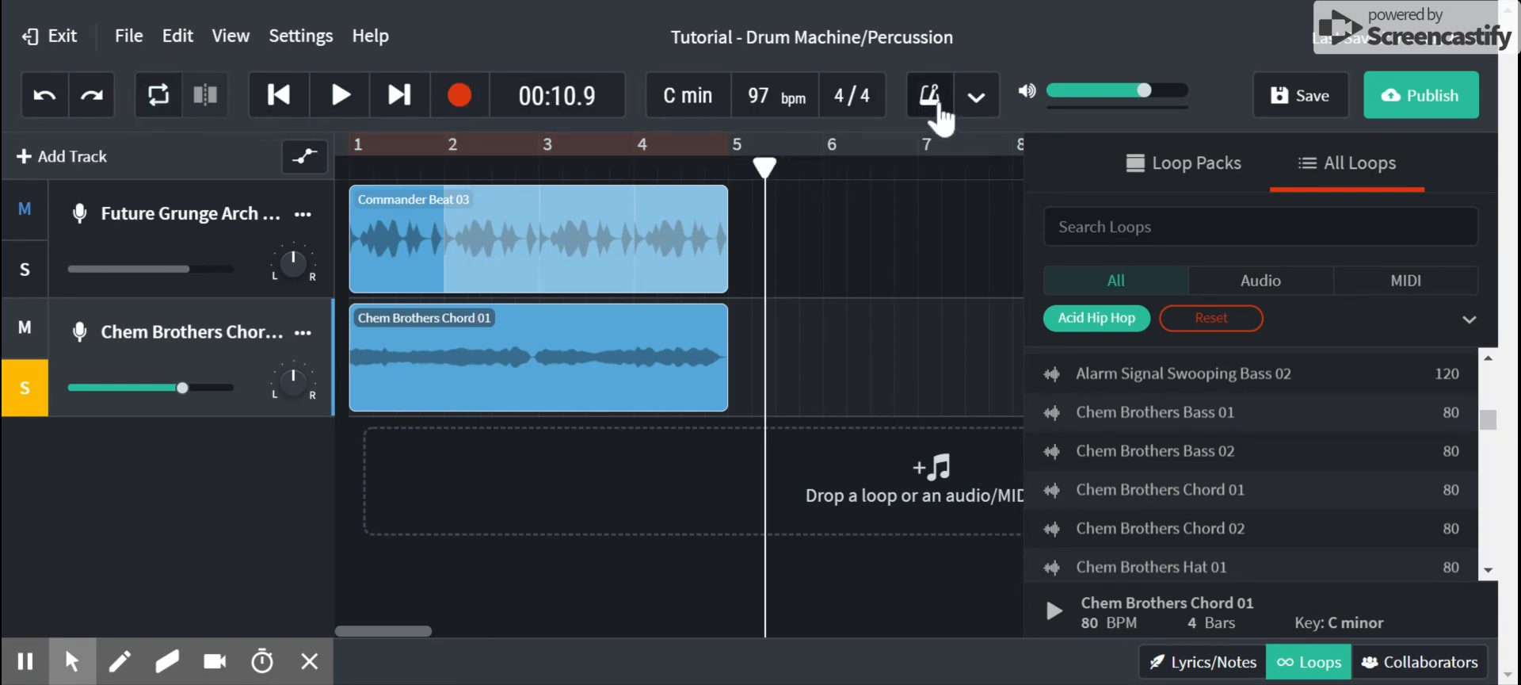
key(space)
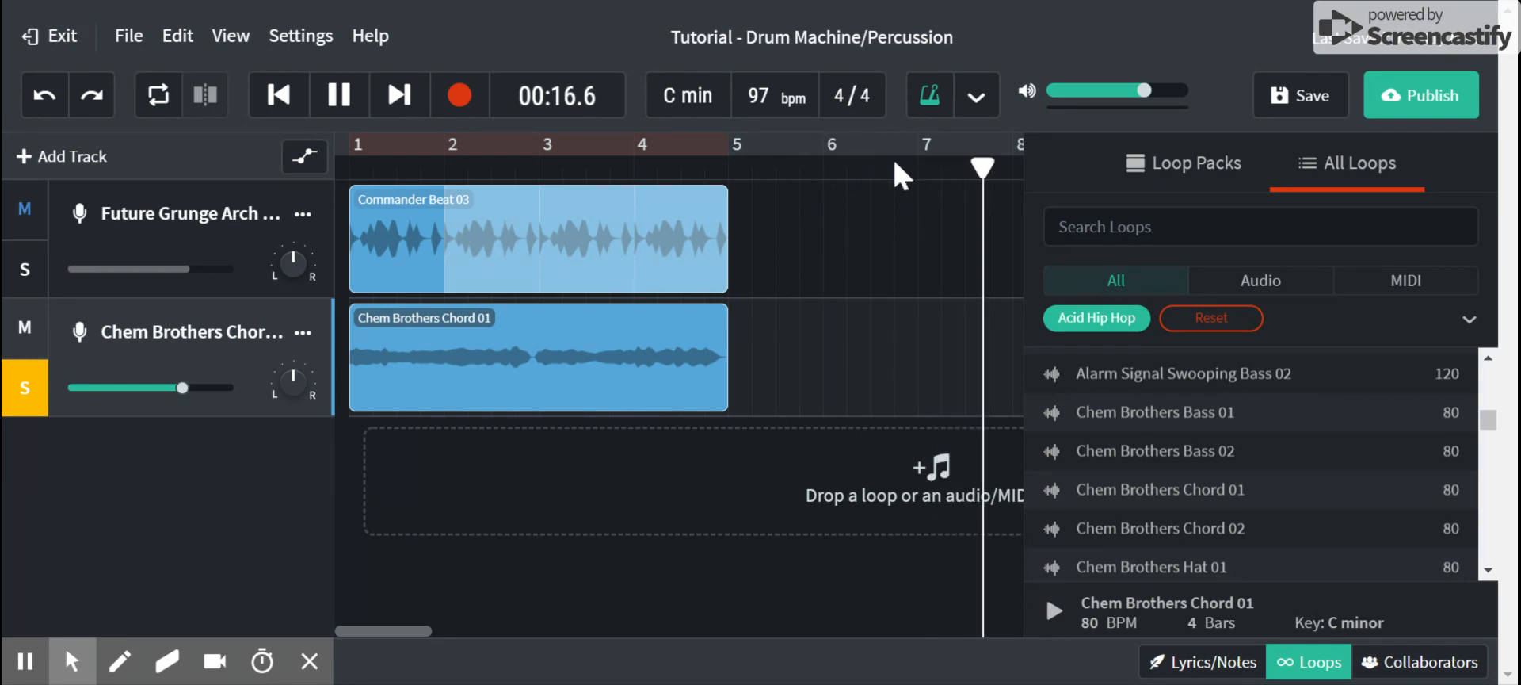
key(space)
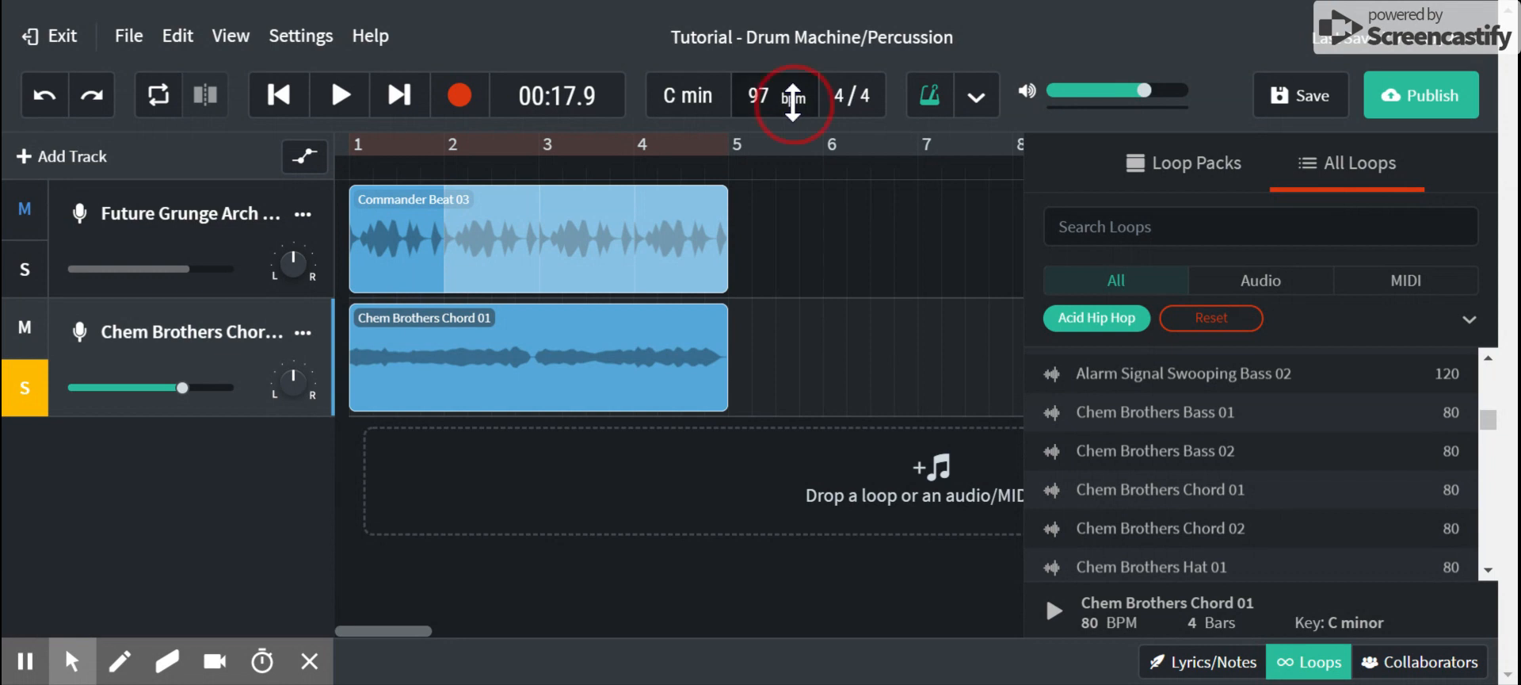
Set the project tempo to 86 BPM and adjust the existing audio regions to it
drag(794, 102, 794, 149)
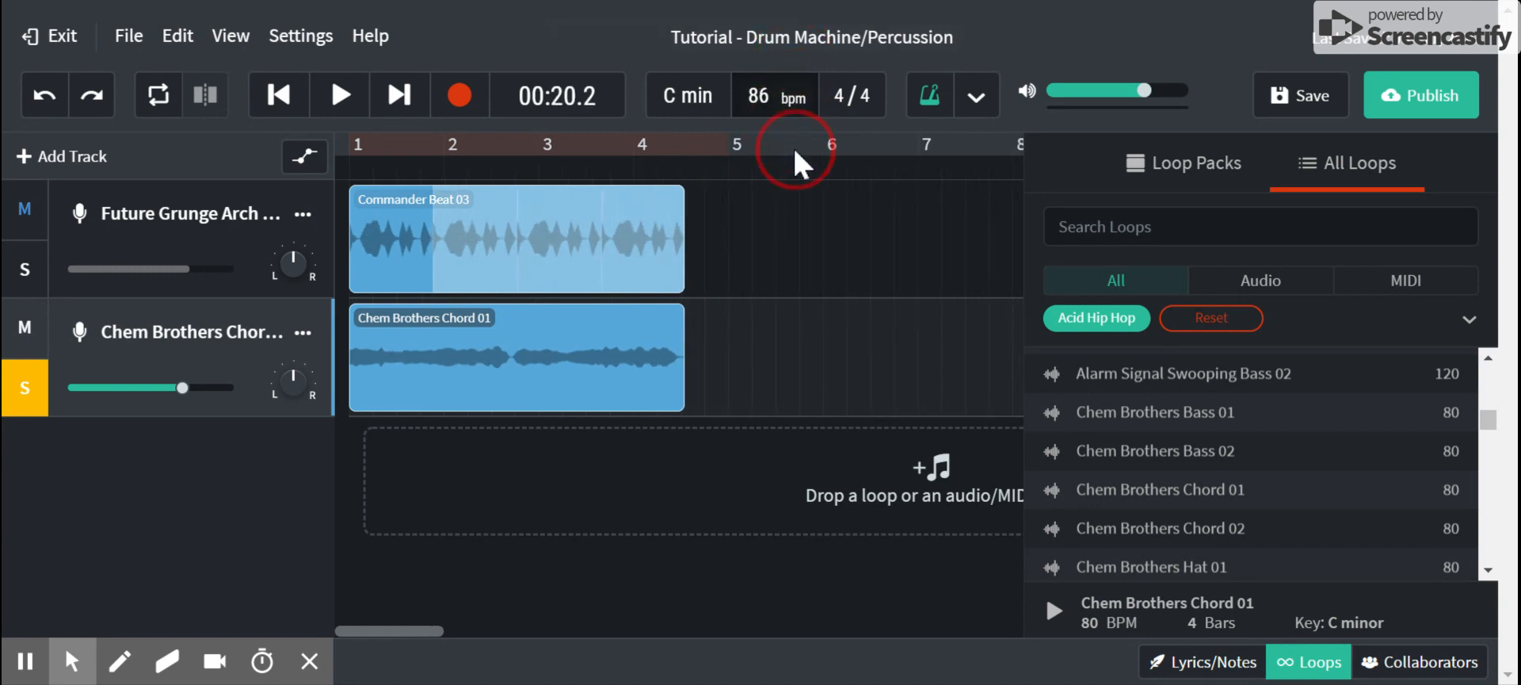
drag(794, 146, 794, 151)
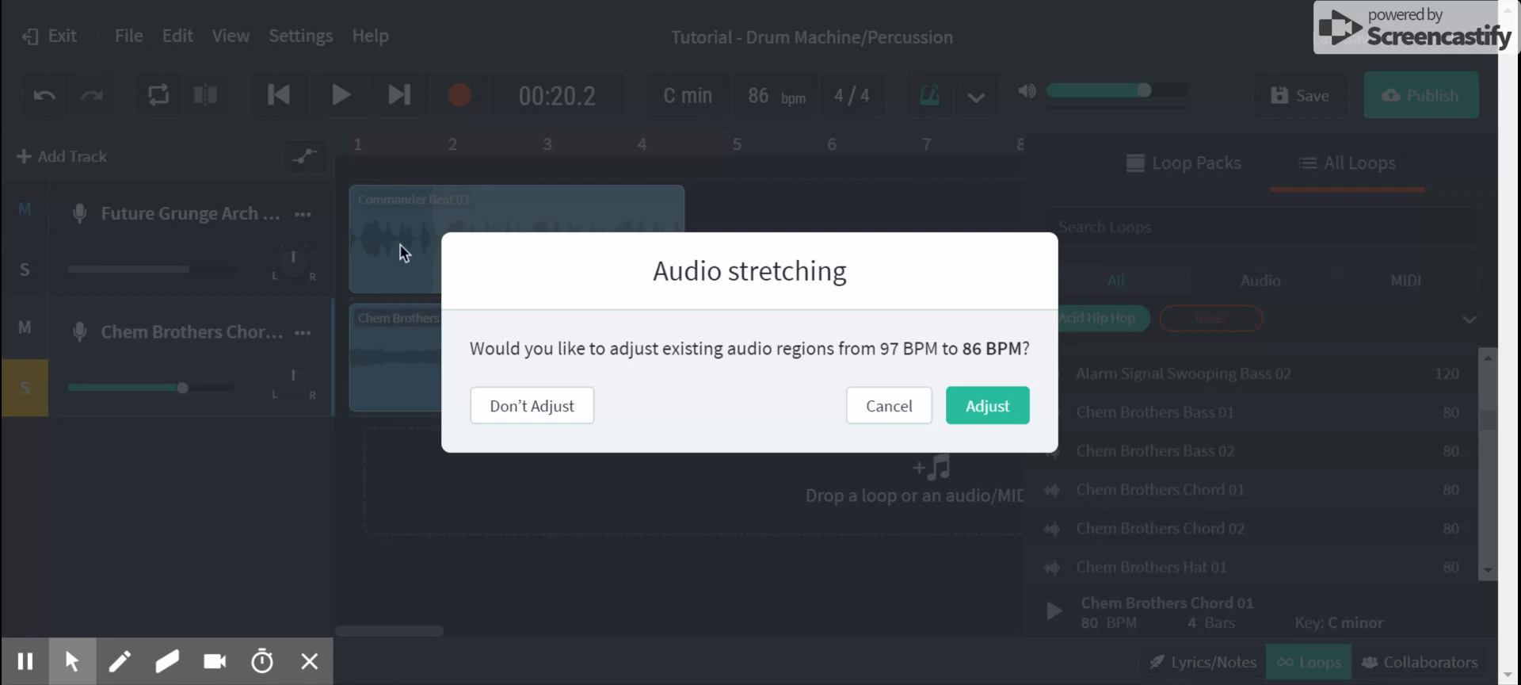
click(972, 410)
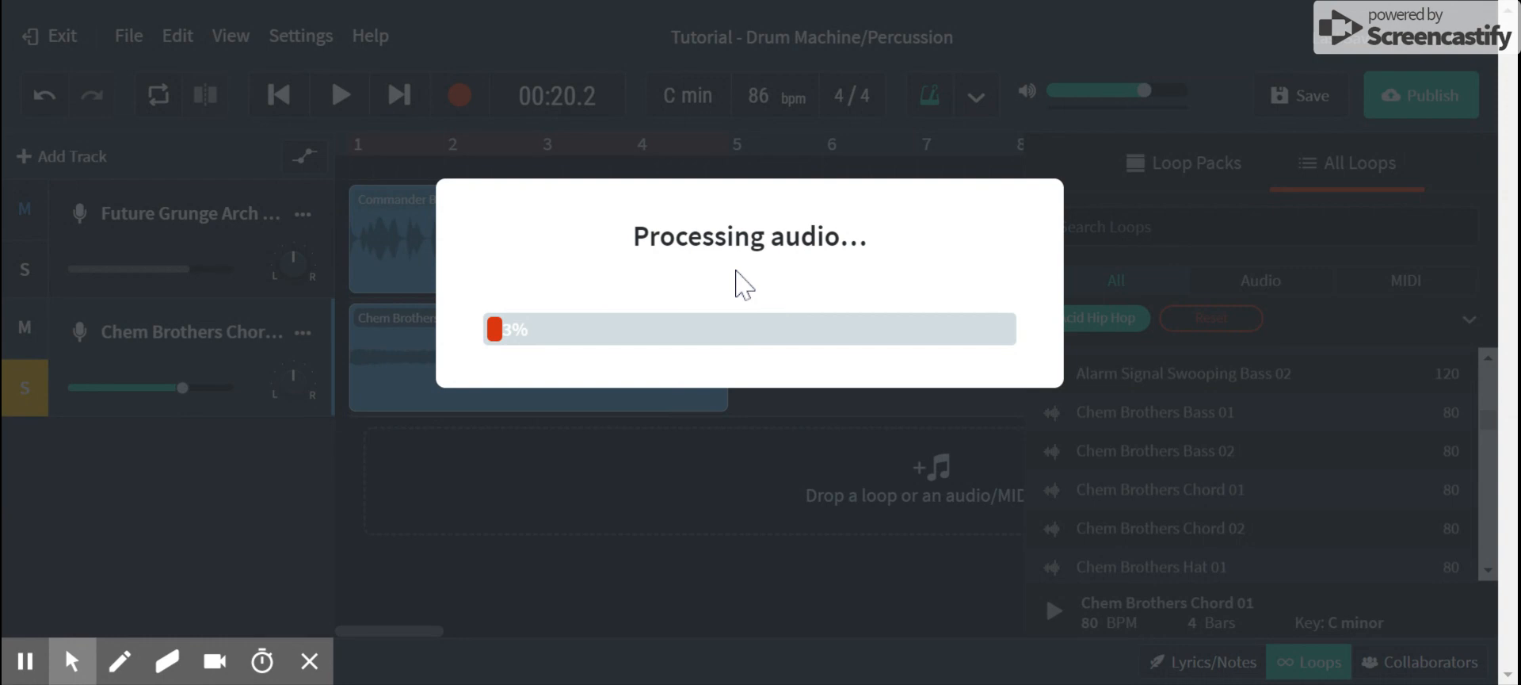
Release the Chem Brothers solo and the Future Grunge mute, and play both tracks with looping and the metronome on
click(278, 95)
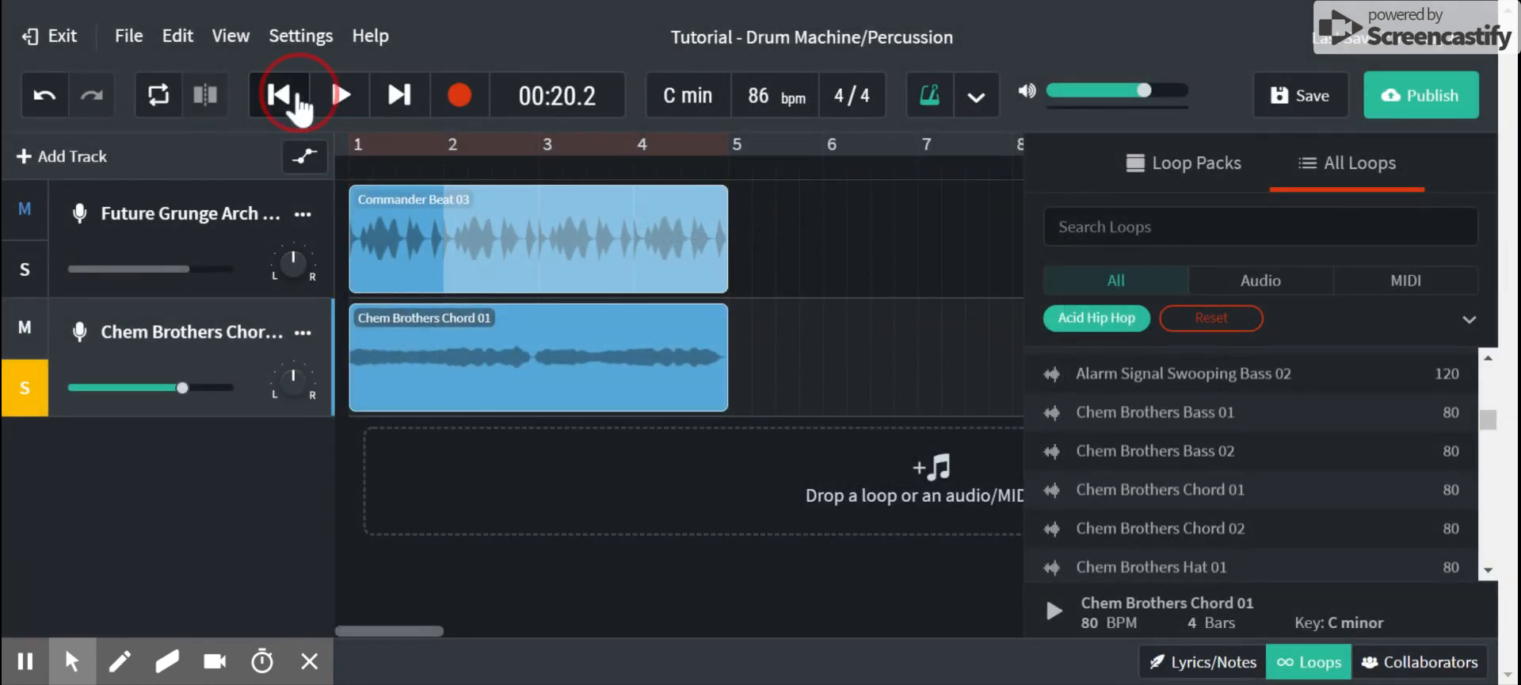
click(24, 388)
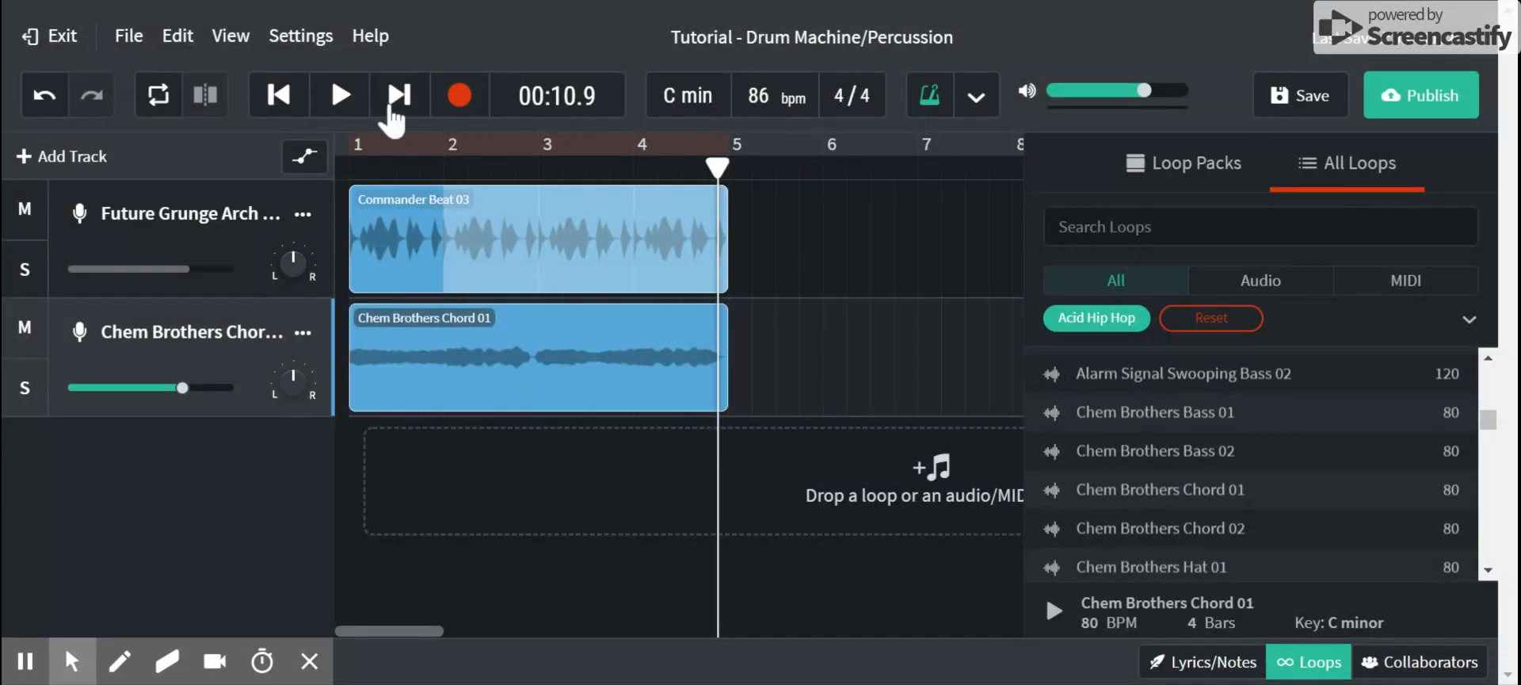
click(337, 95)
click(339, 95)
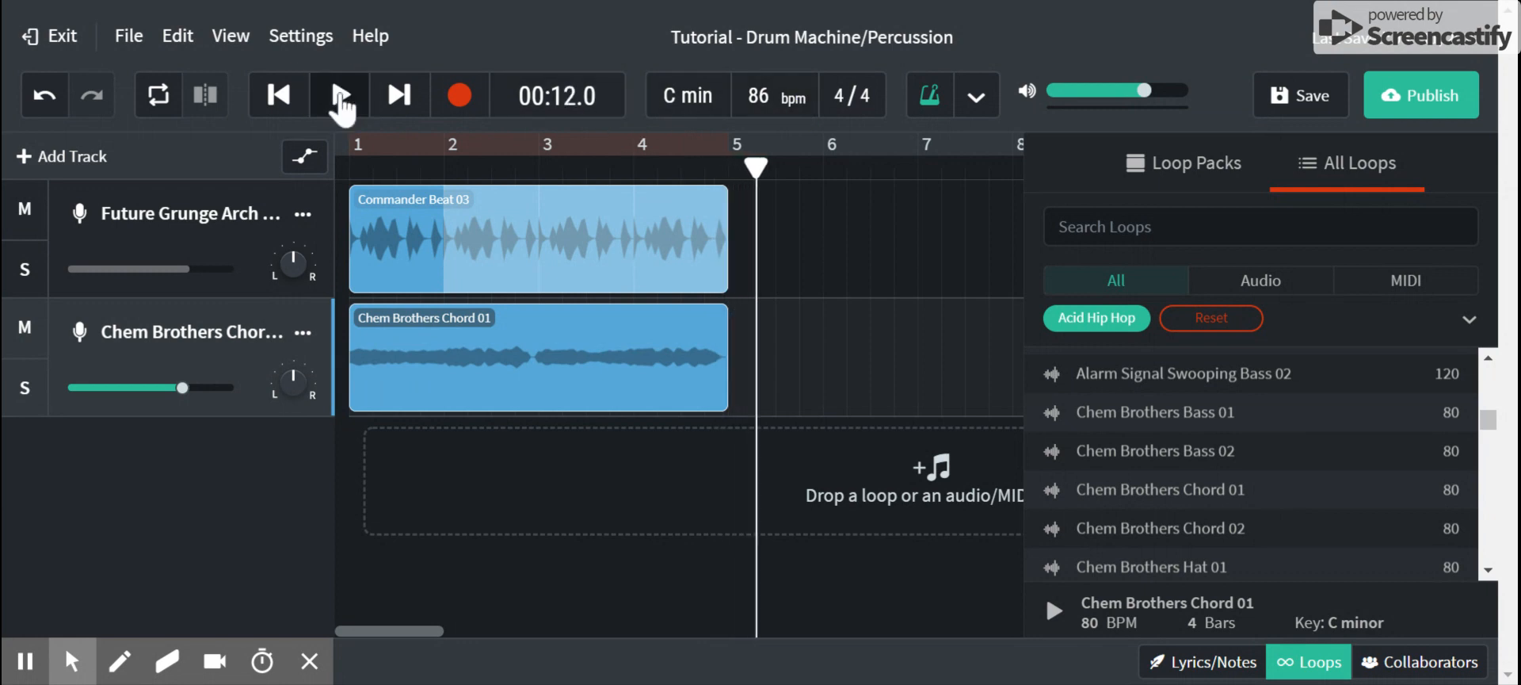
click(339, 95)
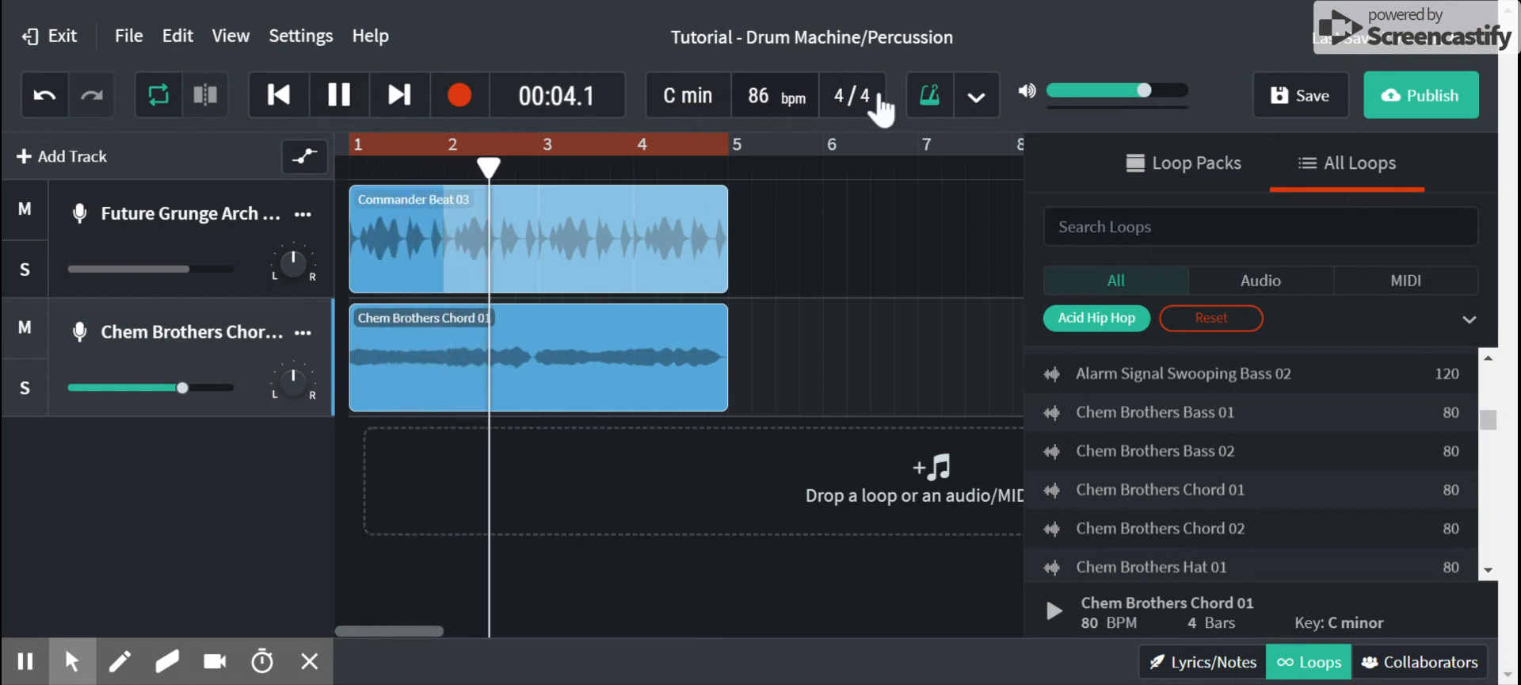
Turn off the metronome and listen to both looped tracks without the click
click(927, 115)
key(space)
key(space)
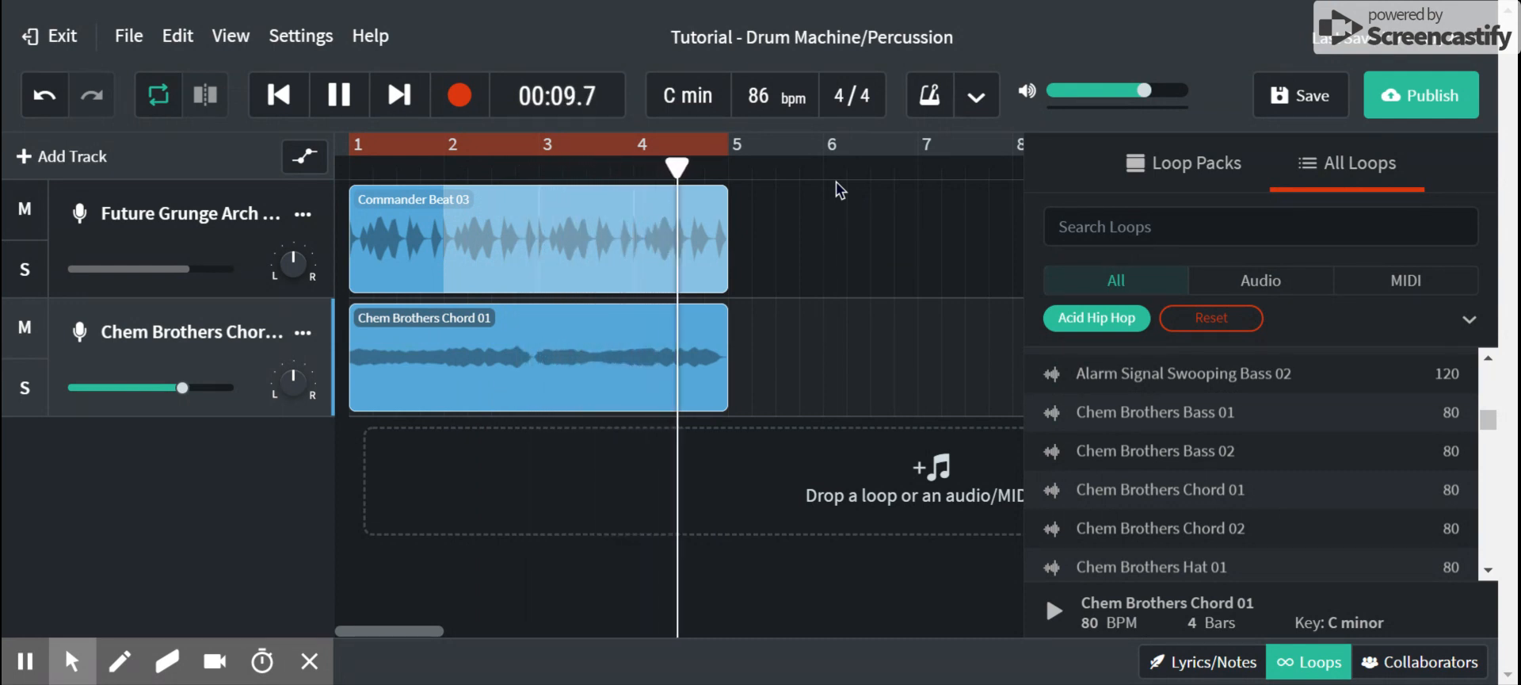
key(space)
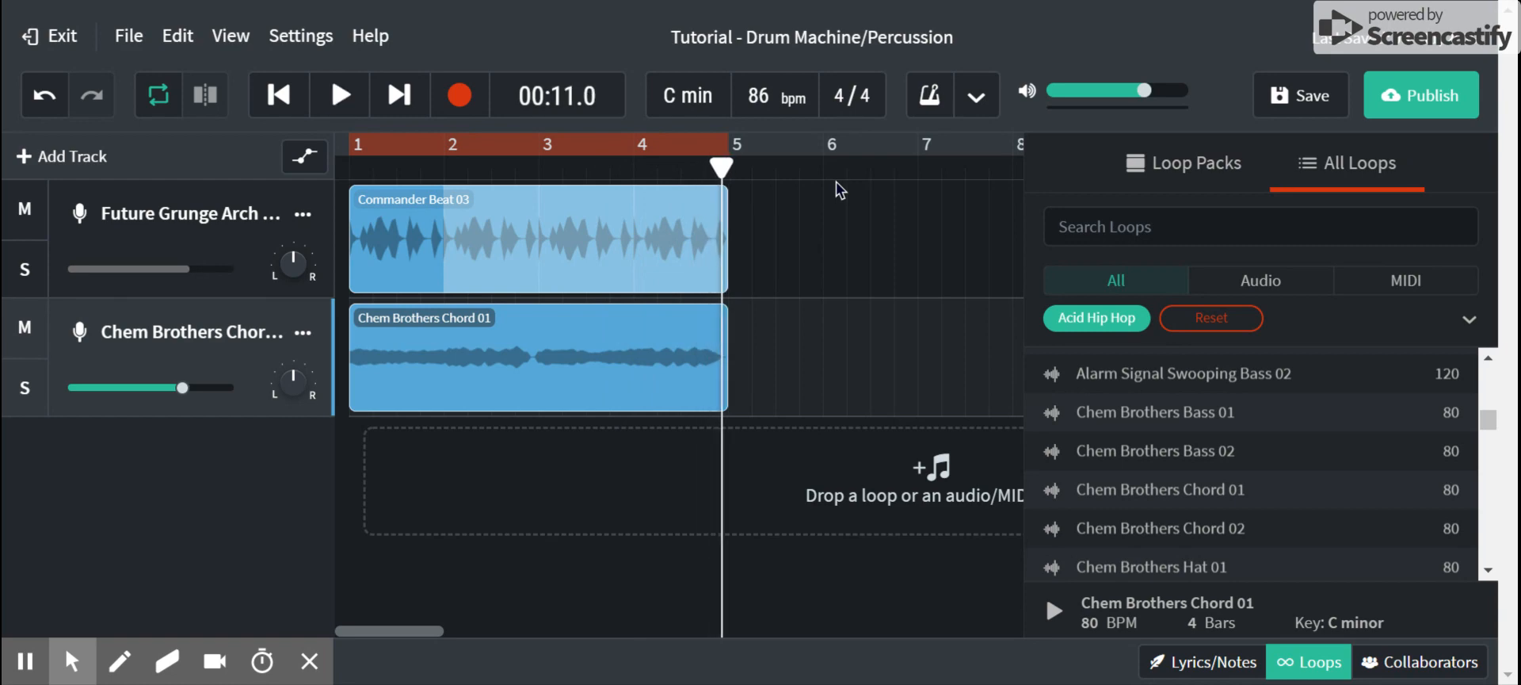
Set the project tempo to 99 BPM without adjusting the existing audio regions
drag(767, 96, 766, 48)
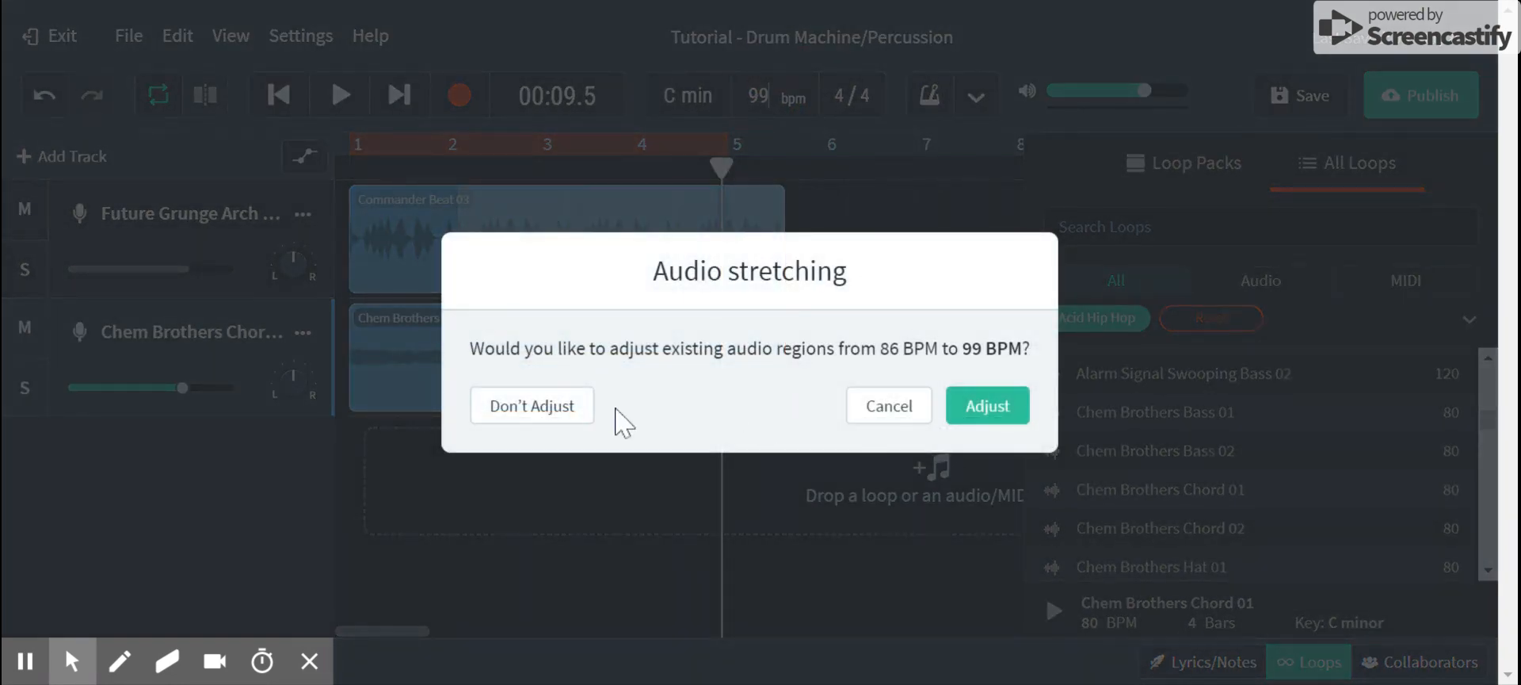
click(512, 408)
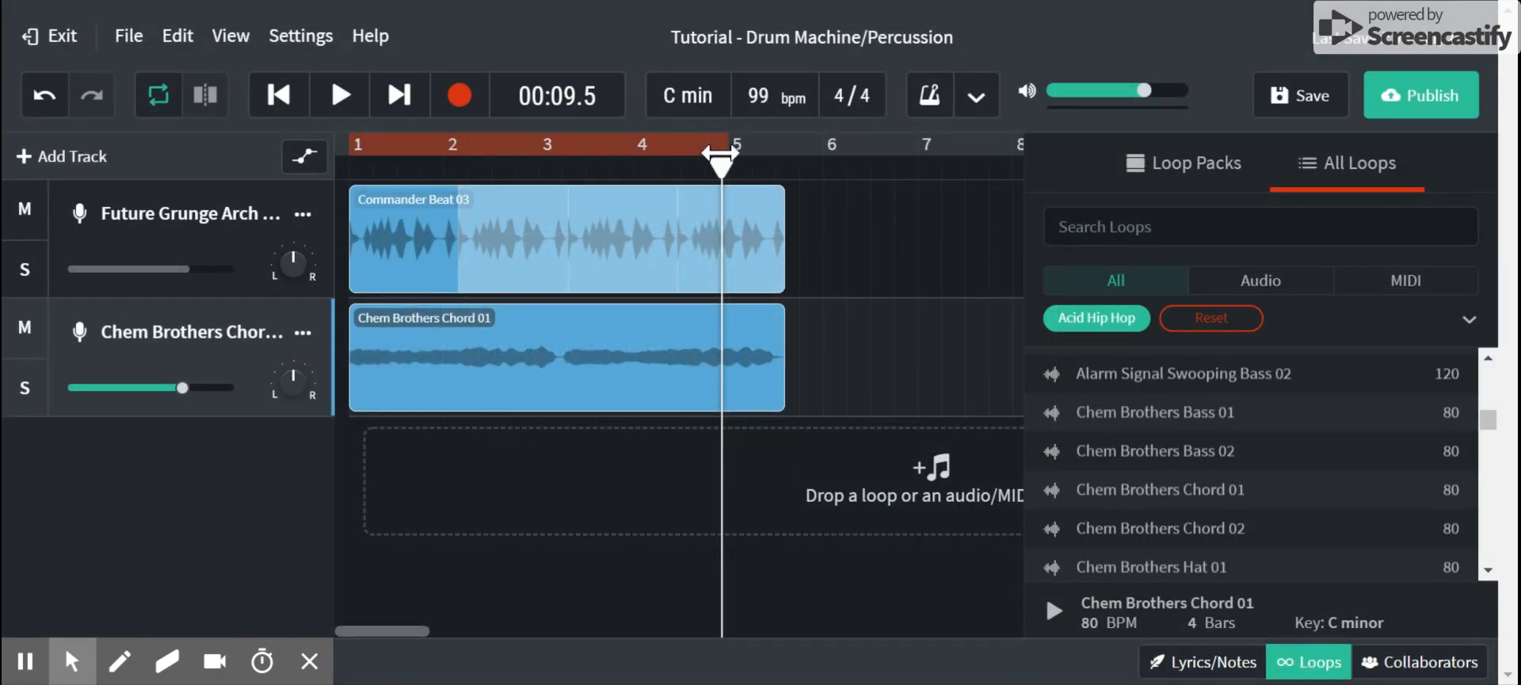
click(759, 103)
Check the playhead around the end of the four-bar loop range, and play the unadjusted regions from the project start
mouse_move(740, 178)
mouse_down()
mouse_move(792, 183)
mouse_move(733, 188)
mouse_up()
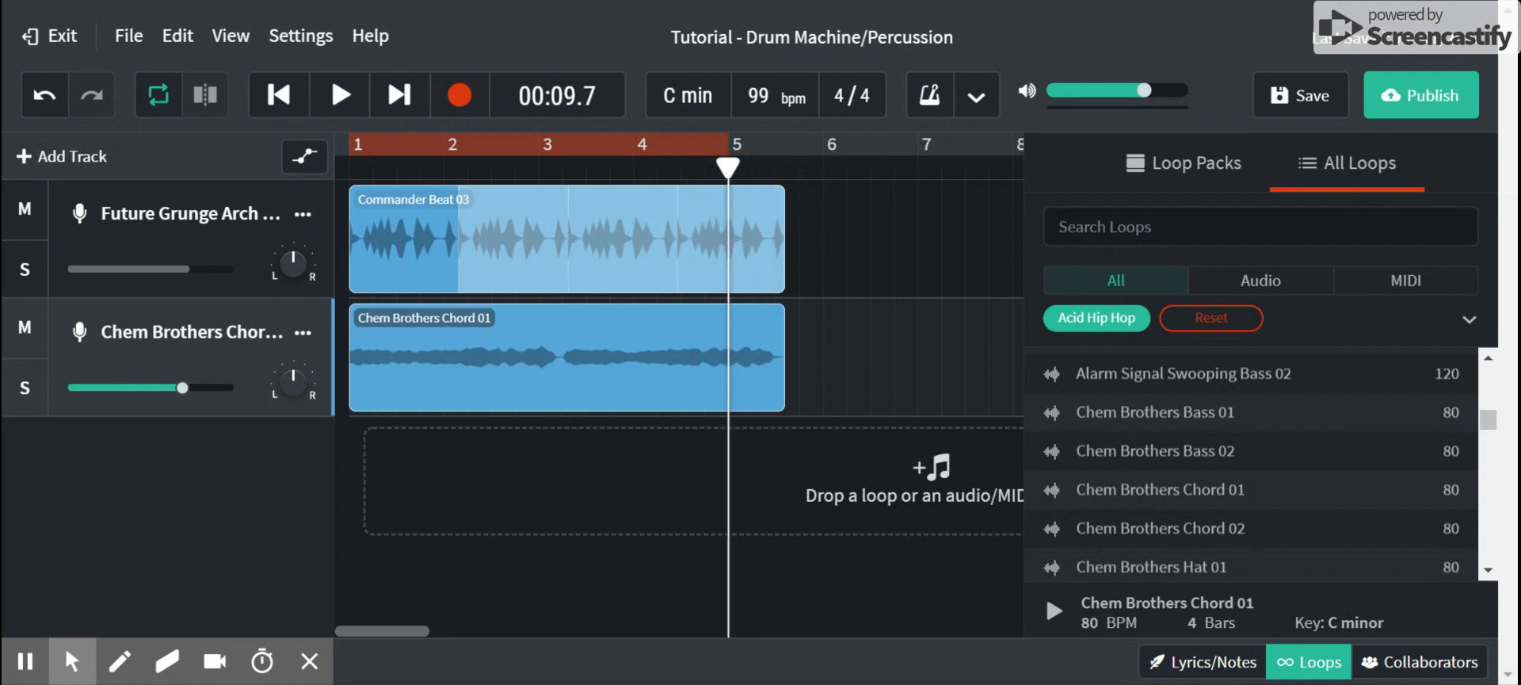
click(731, 173)
drag(731, 176, 652, 182)
click(287, 102)
click(340, 97)
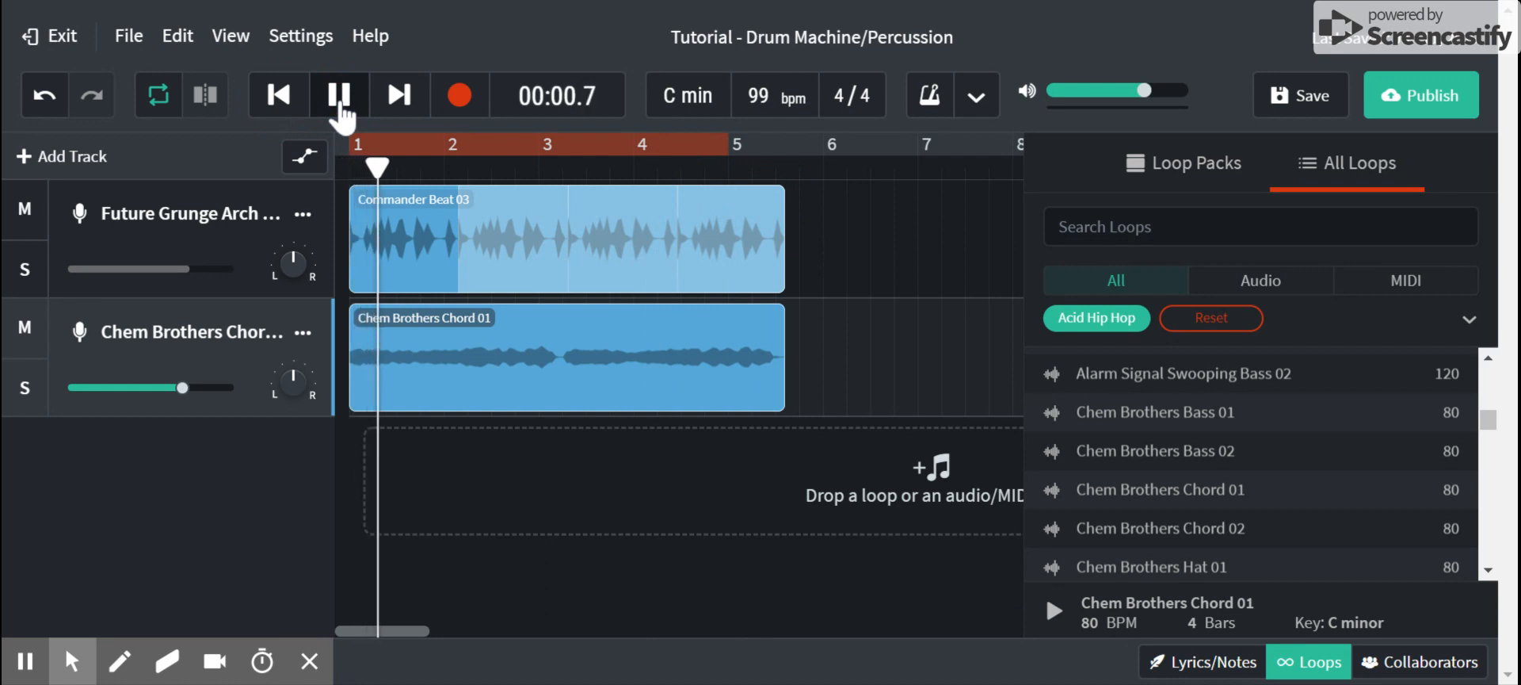
key(space)
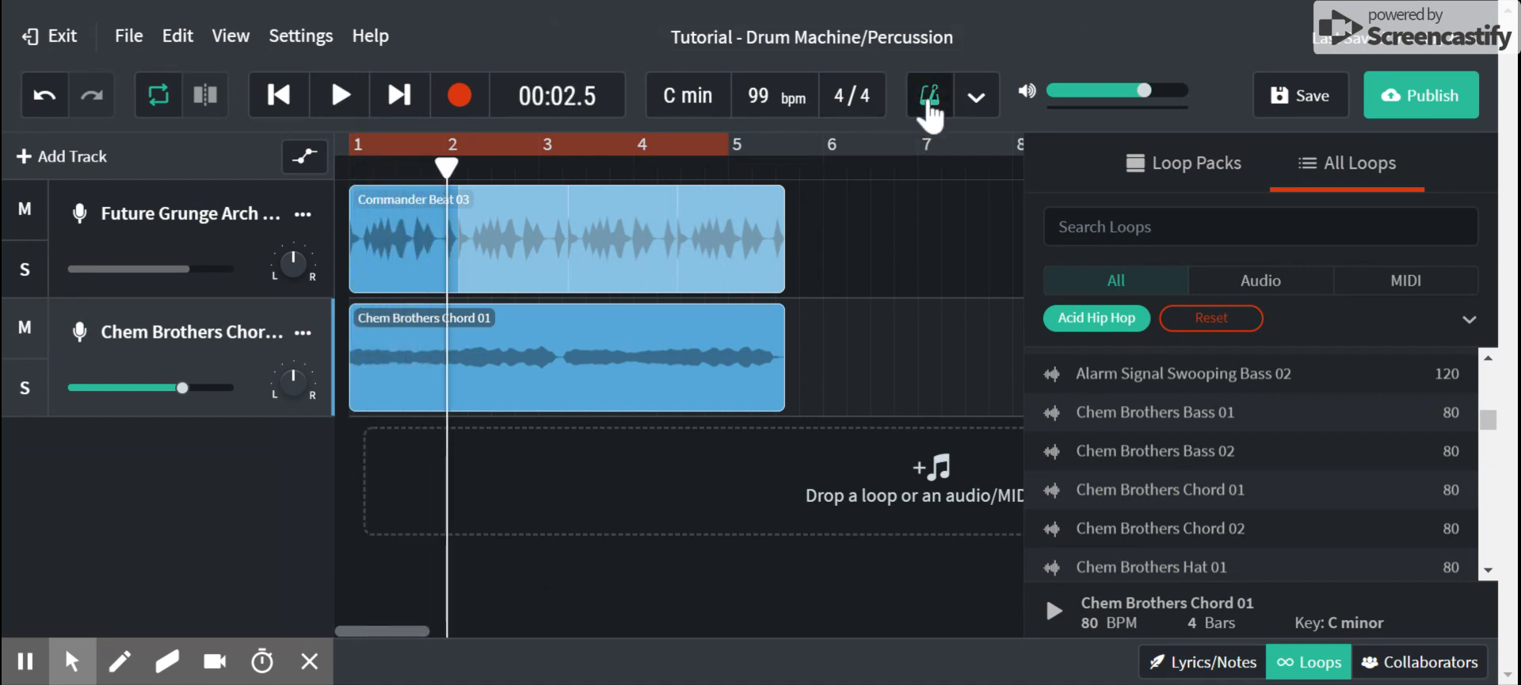
Play the unadjusted regions from the project start with the metronome on to compare them with the beat
click(278, 95)
key(space)
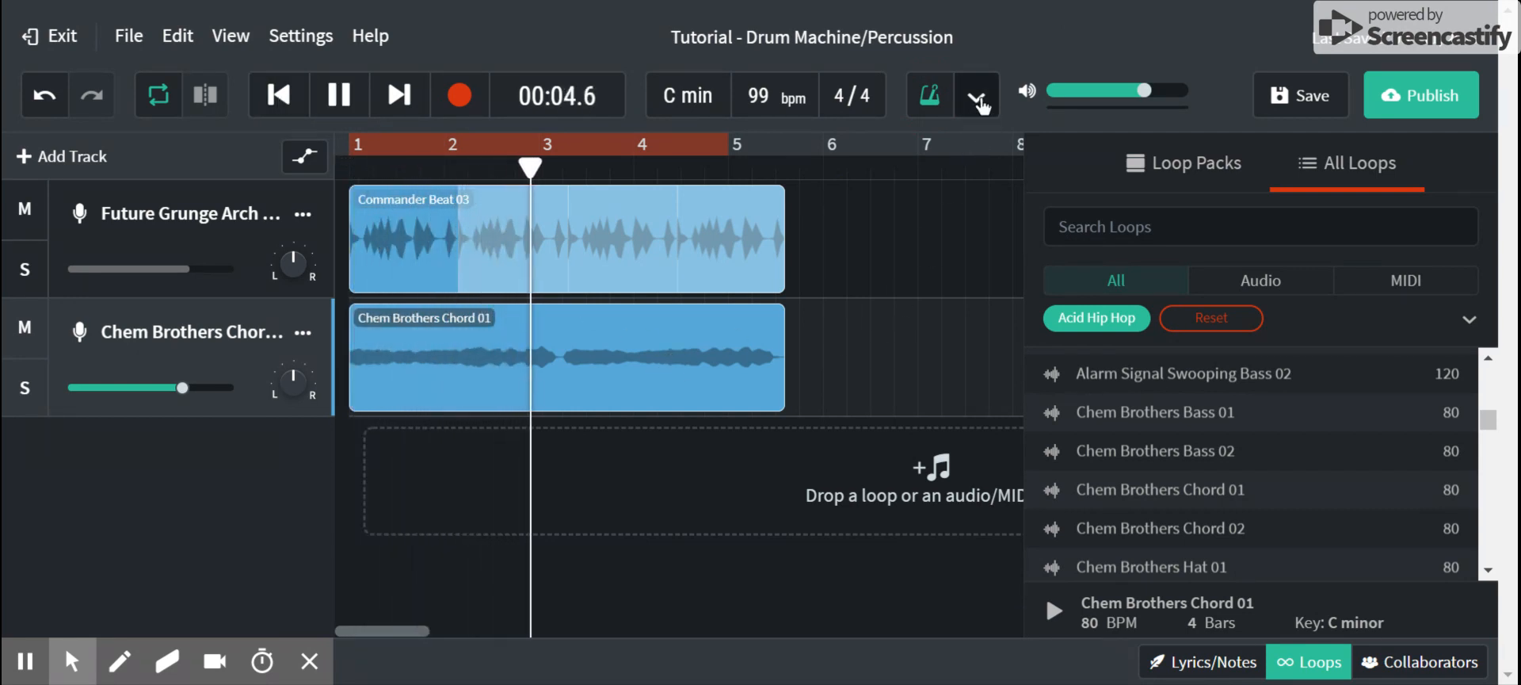
key(space)
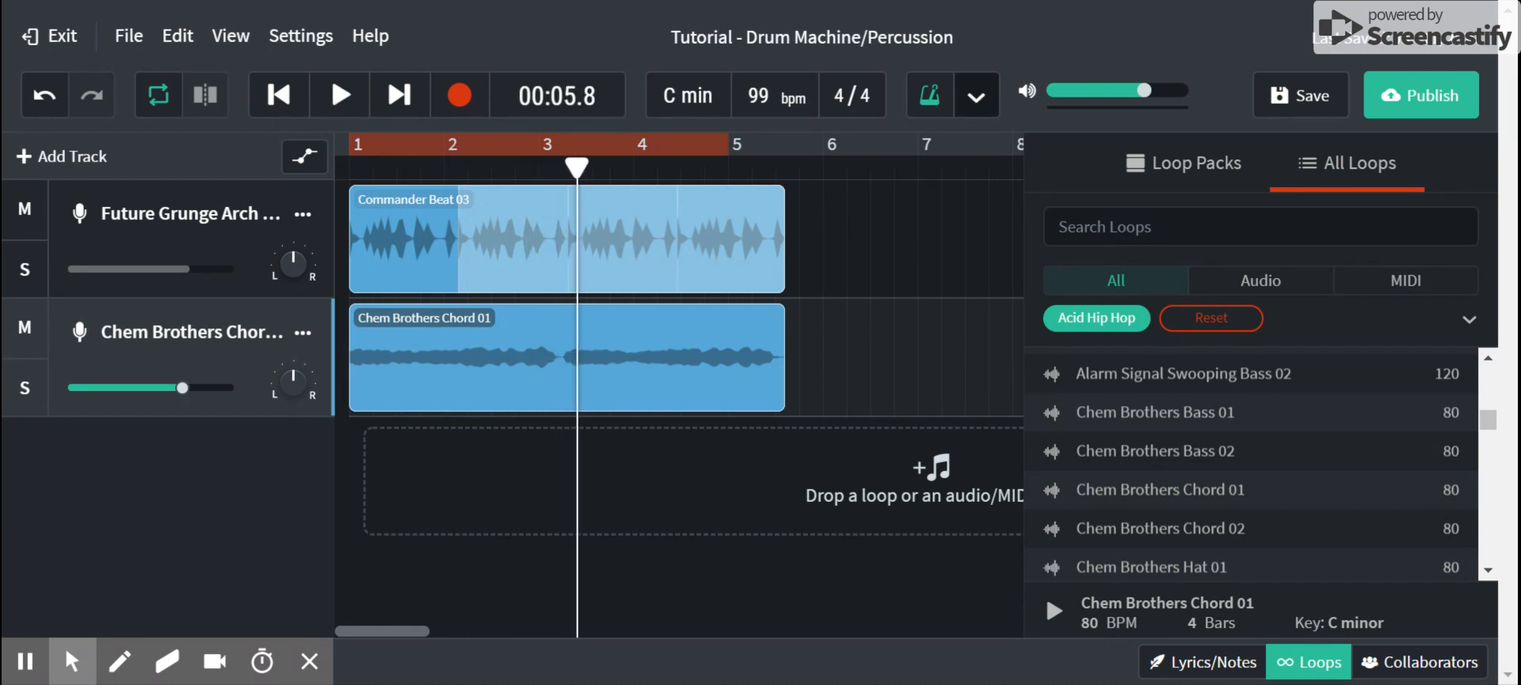